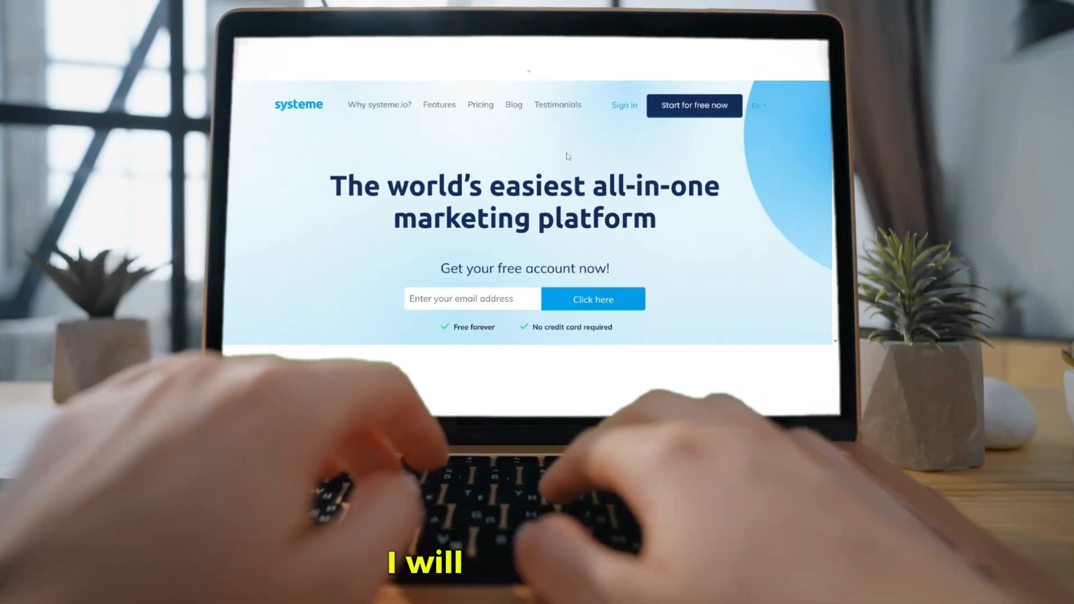
Look through the systeme.io home page's feature sections and customer testimonials.
{"action": "scroll", "coordinate": [568, 156], "scroll_direction": "down", "scroll_amount": 10}
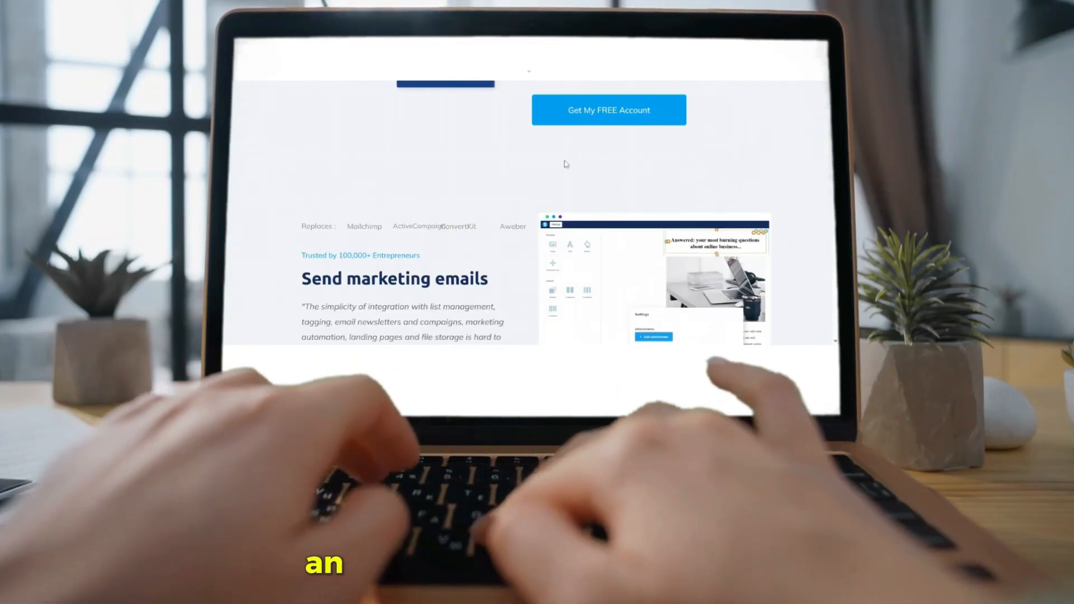
{"action": "scroll", "coordinate": [565, 164], "scroll_direction": "down", "scroll_amount": 10}
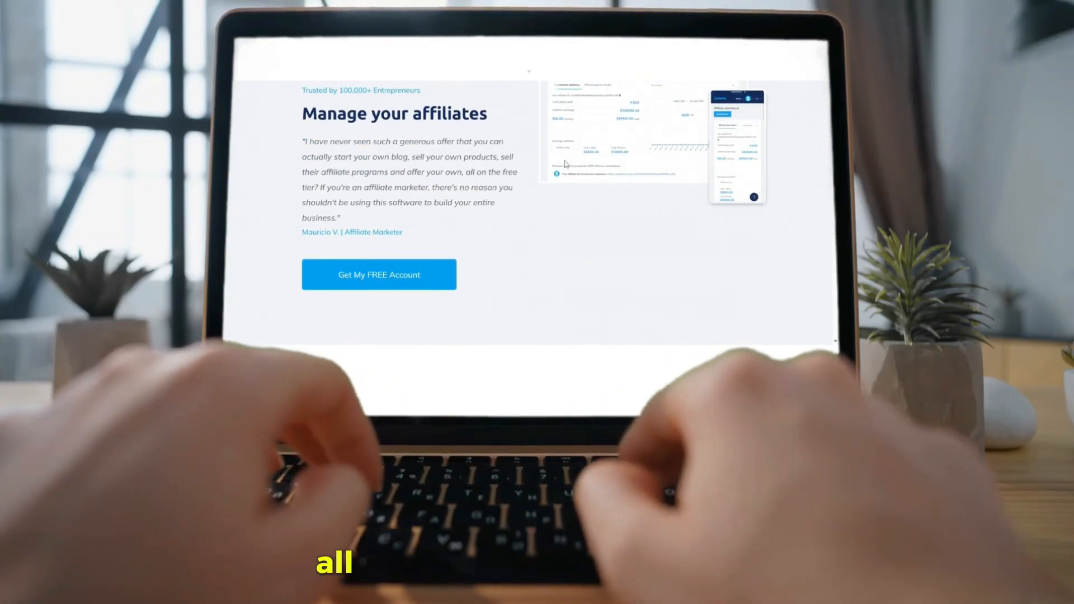
{"action": "scroll", "coordinate": [566, 164], "scroll_direction": "down", "scroll_amount": 10}
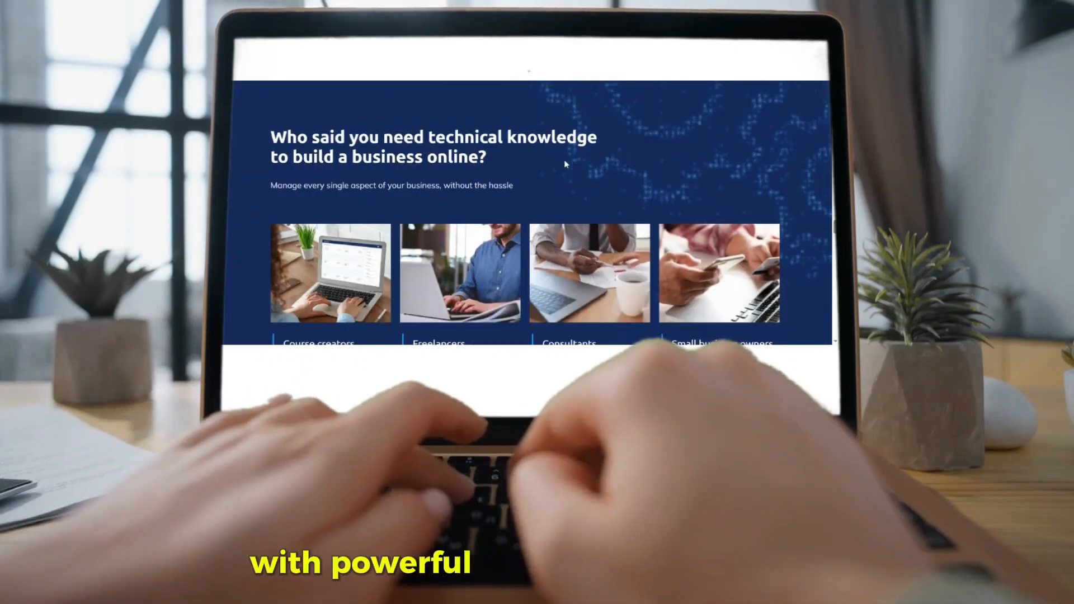
{"action": "scroll", "coordinate": [565, 163], "scroll_direction": "down", "scroll_amount": 10}
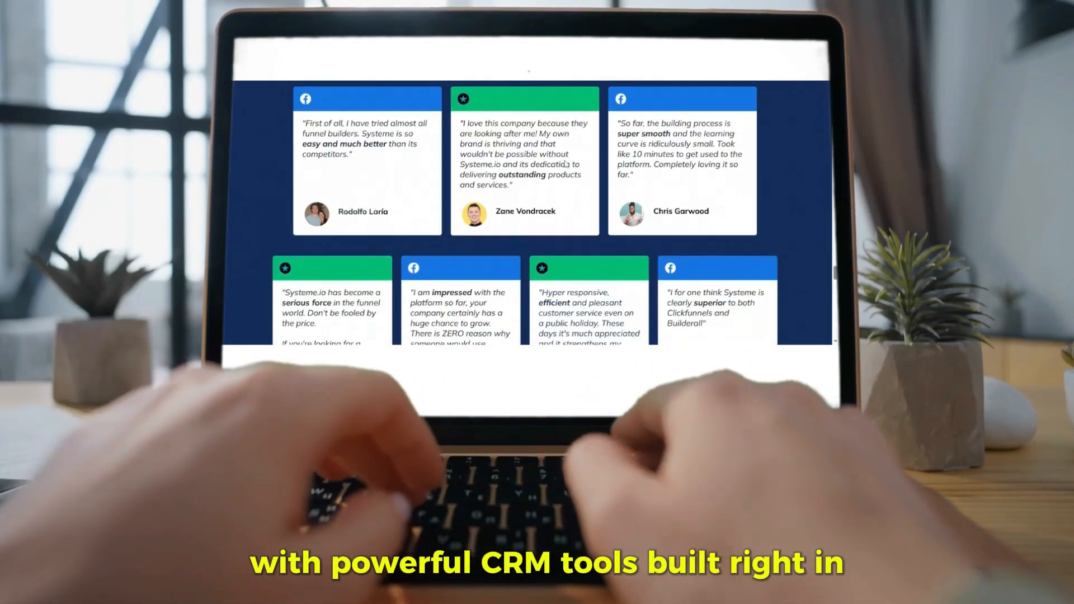
{"action": "scroll", "coordinate": [565, 163], "scroll_direction": "down", "scroll_amount": 5}
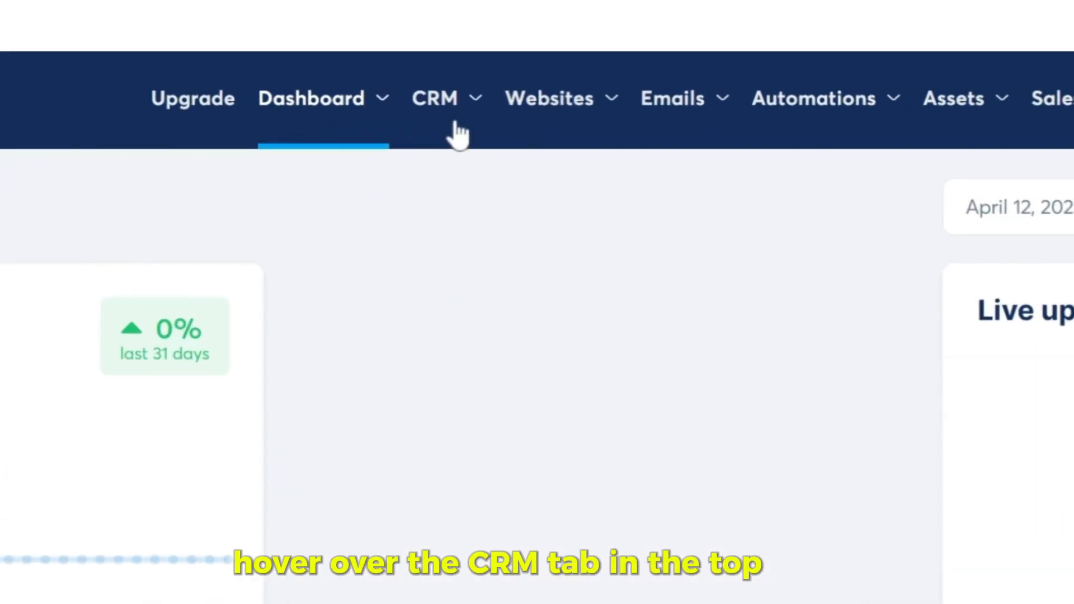
Open the CRM contacts list and select Tag as the contact filter.
{"action": "mouse_move", "coordinate": [489, 118]}
{"action": "left_click", "coordinate": [460, 186]}
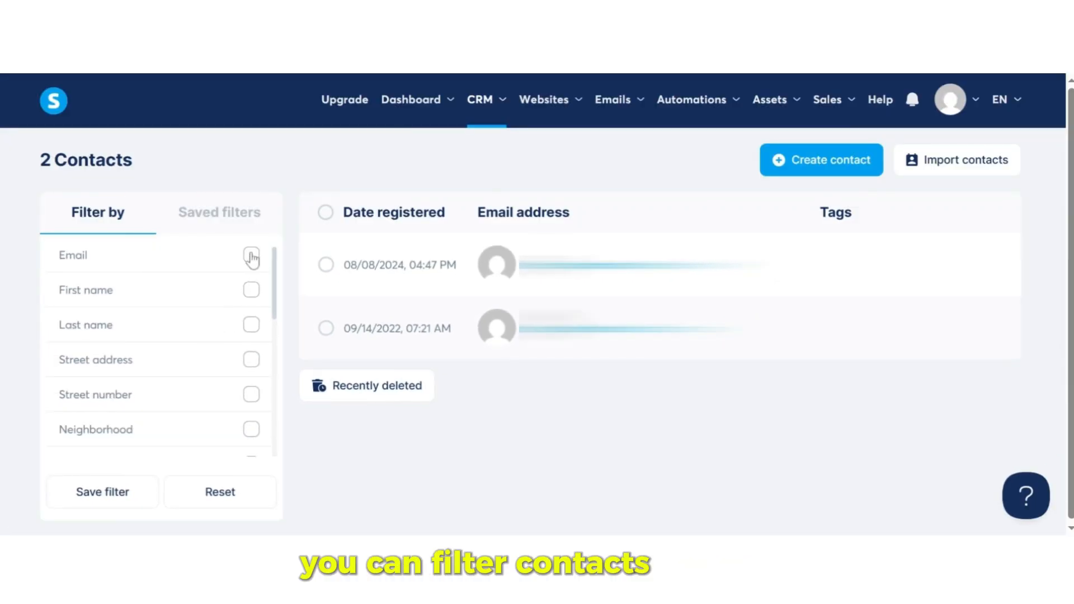
{"action": "scroll", "coordinate": [204, 388], "scroll_direction": "down", "scroll_amount": 2}
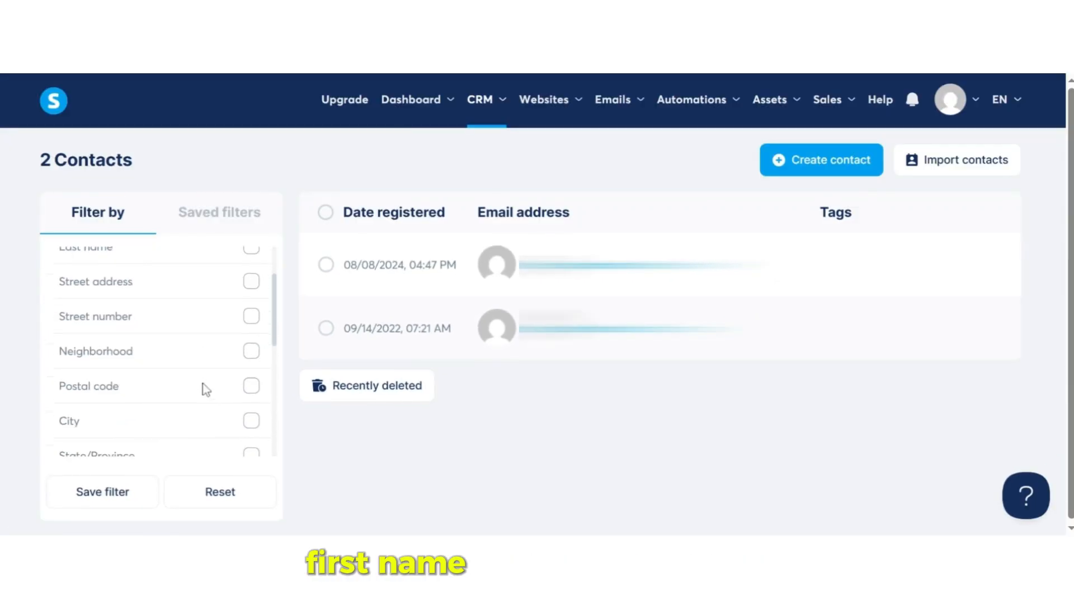
{"action": "scroll", "coordinate": [205, 391], "scroll_direction": "down", "scroll_amount": 2}
{"action": "scroll", "coordinate": [205, 390], "scroll_direction": "down", "scroll_amount": 2}
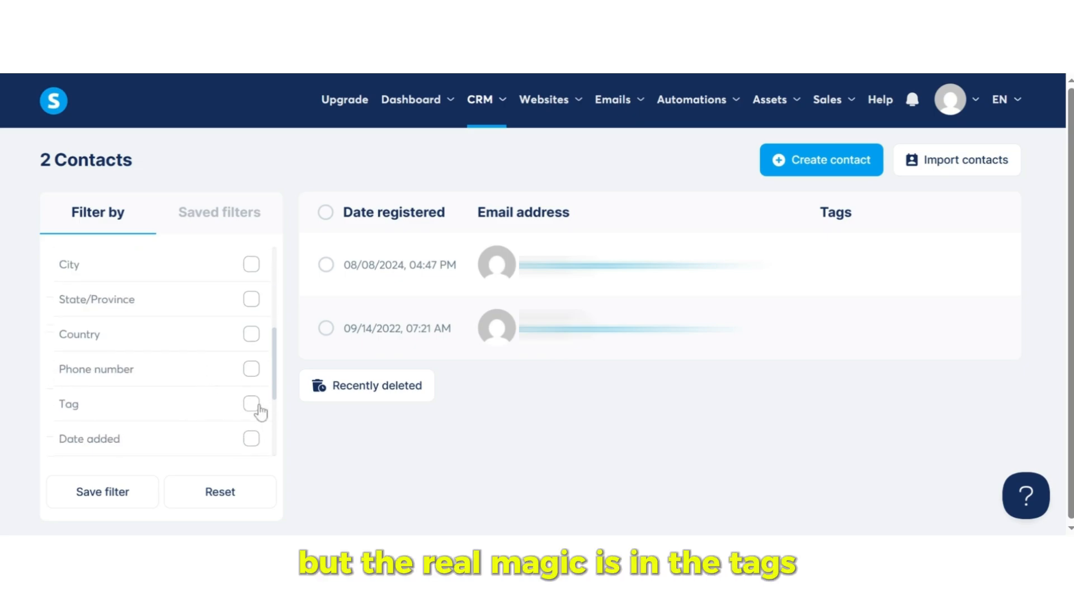
{"action": "left_click", "coordinate": [251, 404]}
{"action": "scroll", "coordinate": [261, 413], "scroll_direction": "down", "scroll_amount": 2}
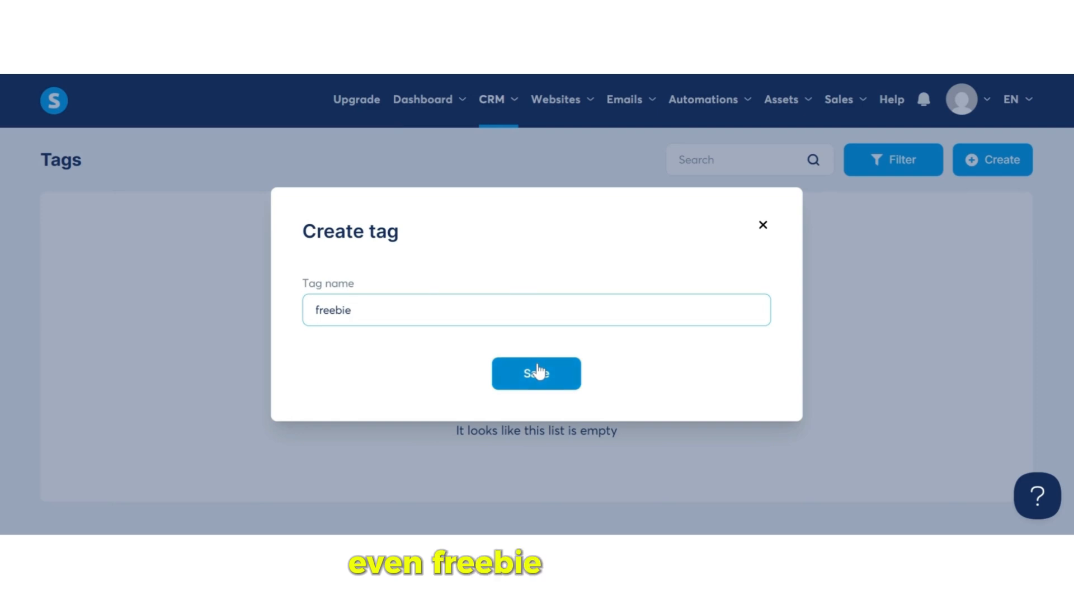
Save a new tag named freebie.
{"action": "left_click", "coordinate": [537, 372]}
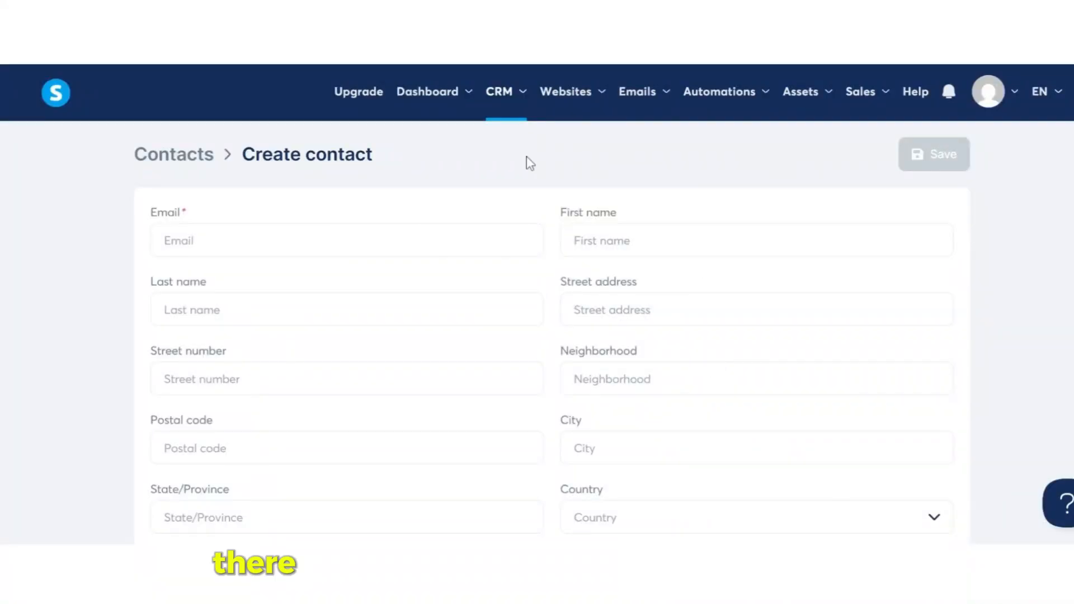
Open the contact creation form from the contacts list and review its available fields.
{"action": "mouse_move", "coordinate": [513, 98]}
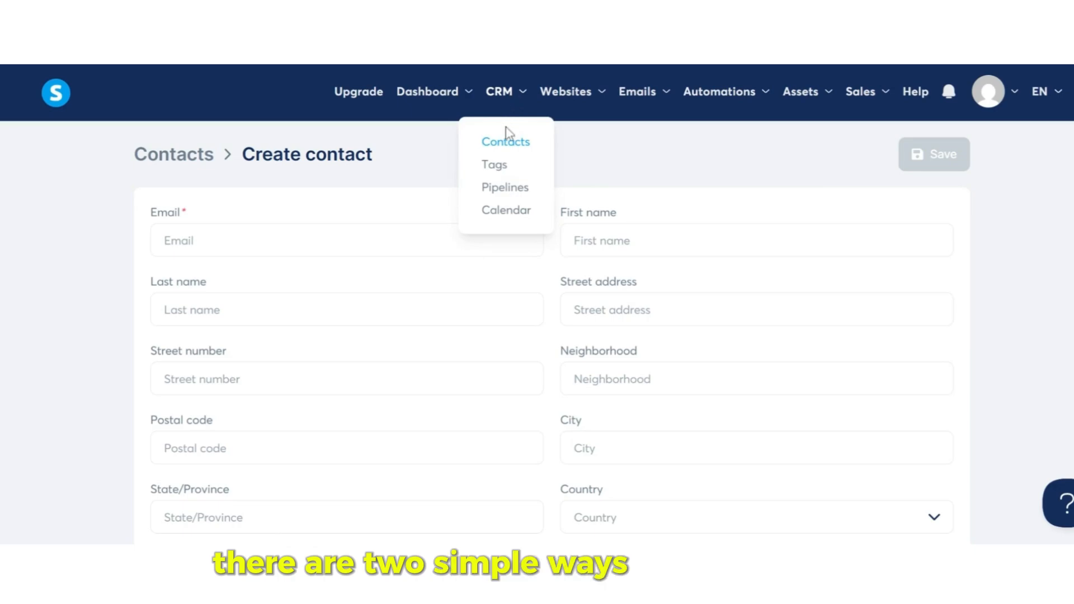
{"action": "left_click", "coordinate": [506, 146]}
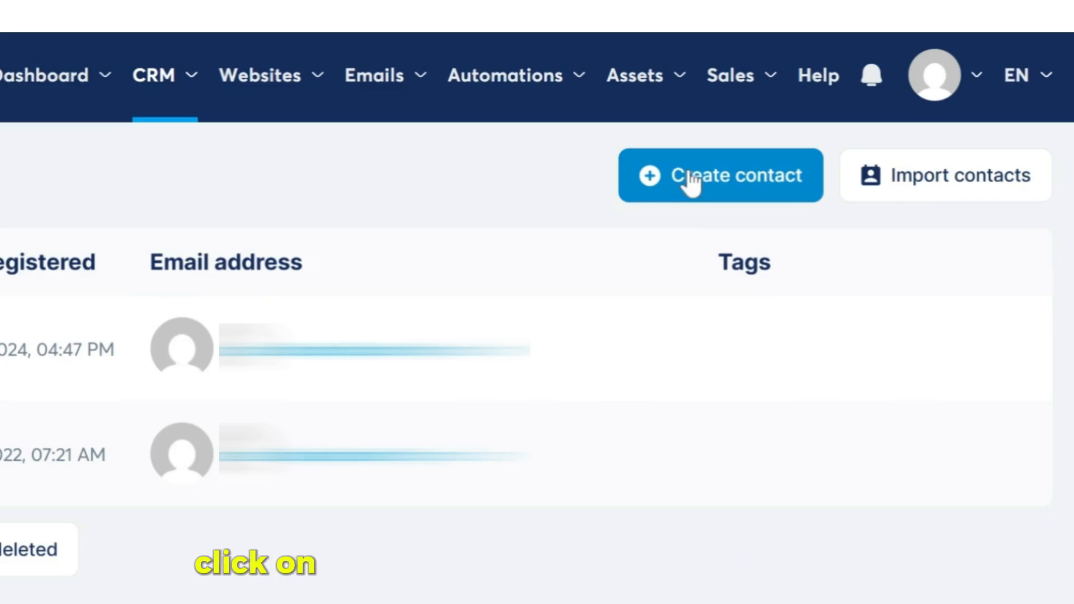
{"action": "left_click", "coordinate": [693, 182]}
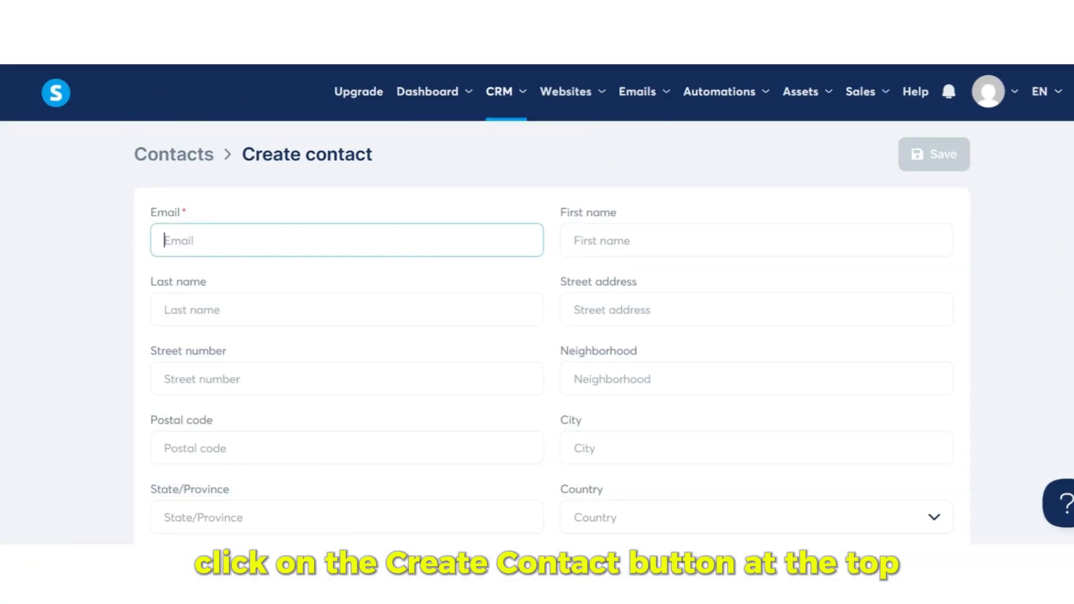
{"action": "left_click", "coordinate": [618, 244]}
{"action": "scroll", "coordinate": [448, 292], "scroll_direction": "down", "scroll_amount": 5}
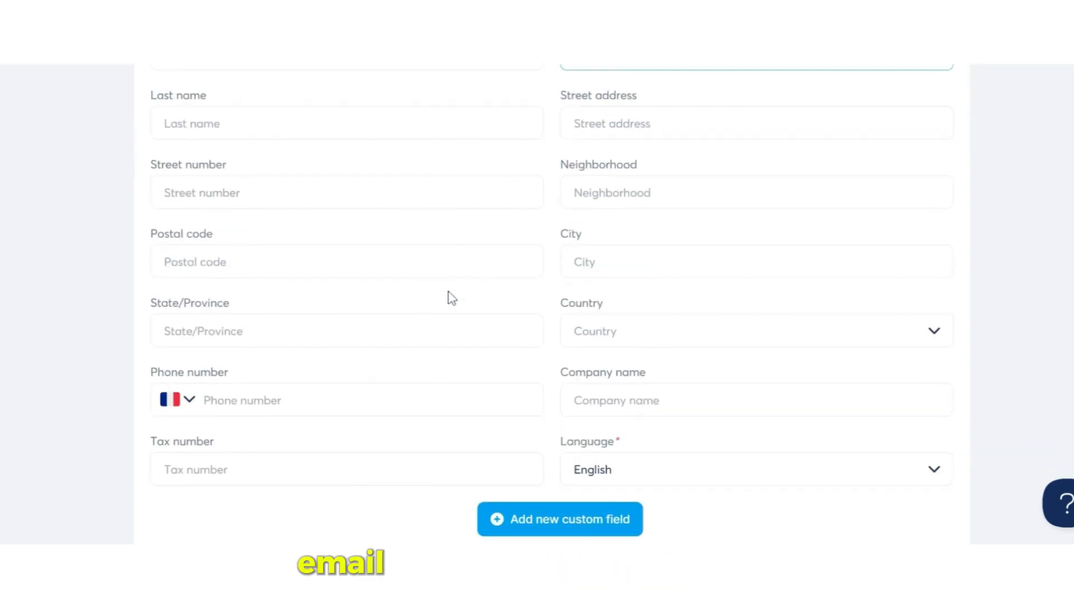
{"action": "scroll", "coordinate": [458, 301], "scroll_direction": "down", "scroll_amount": 2}
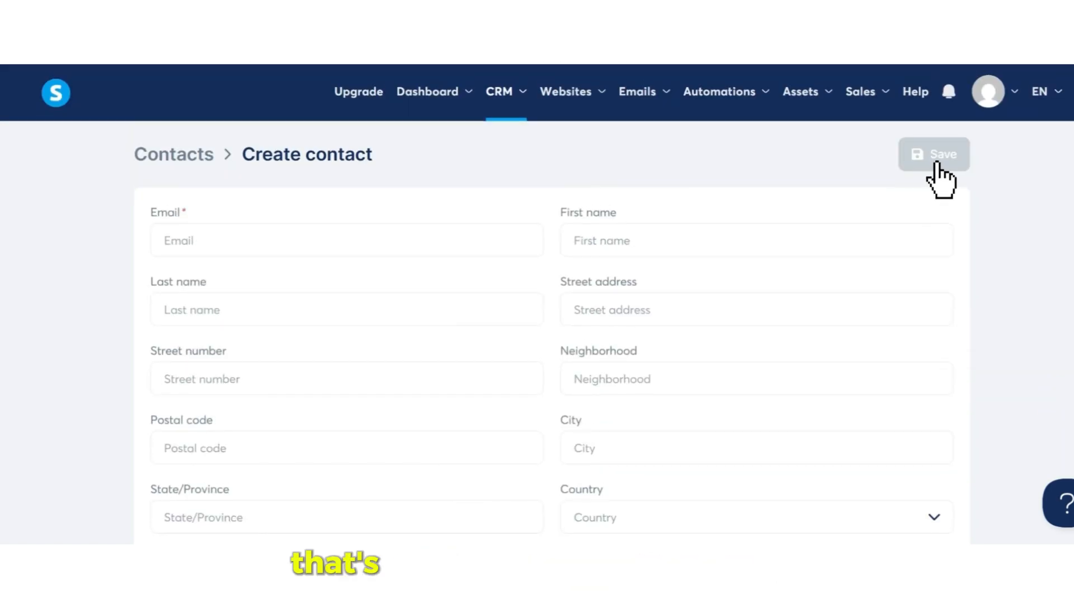
Open the contact import page from the contacts list and review its CSV delimiter and file upload options.
{"action": "left_click", "coordinate": [512, 101]}
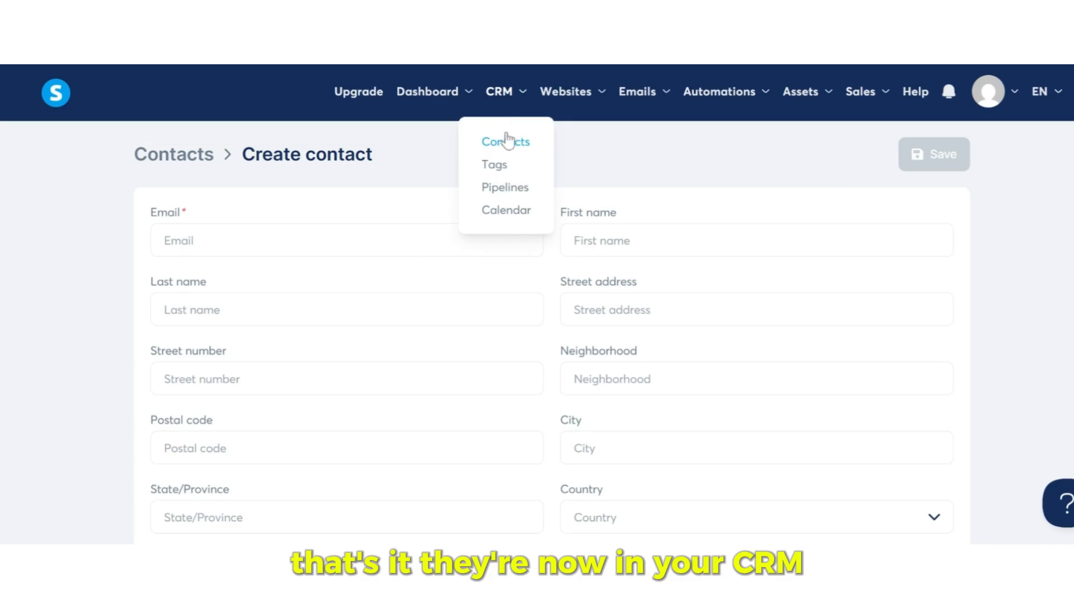
{"action": "left_click", "coordinate": [507, 141]}
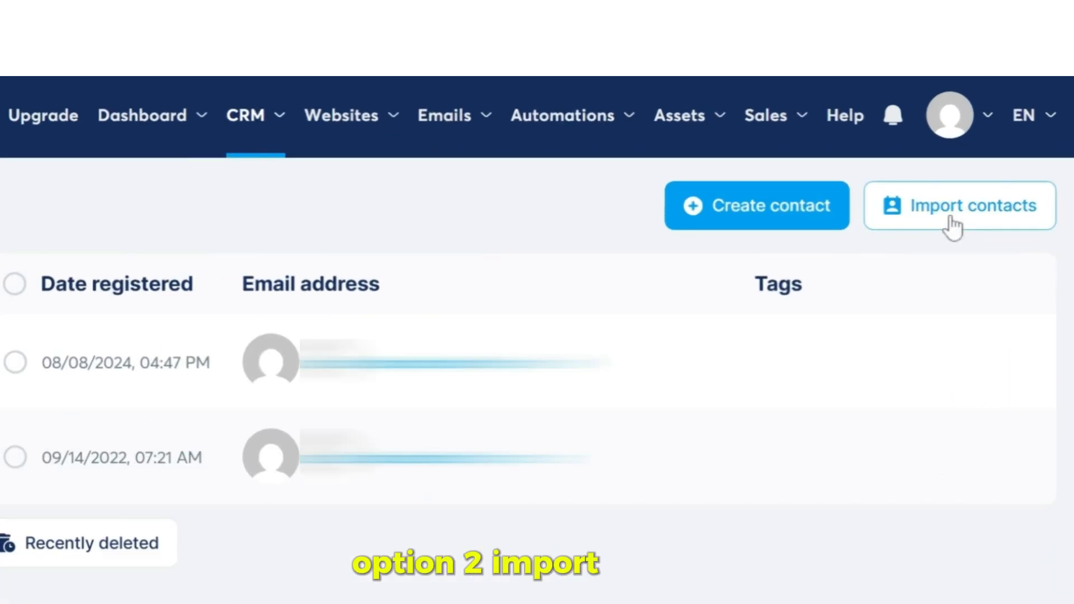
{"action": "left_click", "coordinate": [953, 224]}
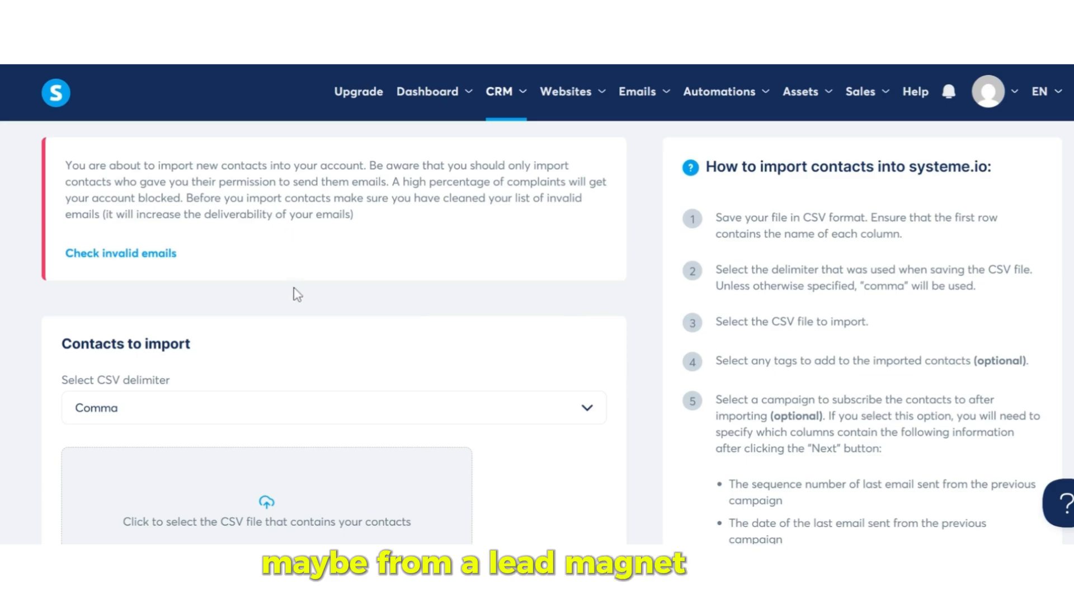
{"action": "scroll", "coordinate": [654, 314], "scroll_direction": "down", "scroll_amount": 4}
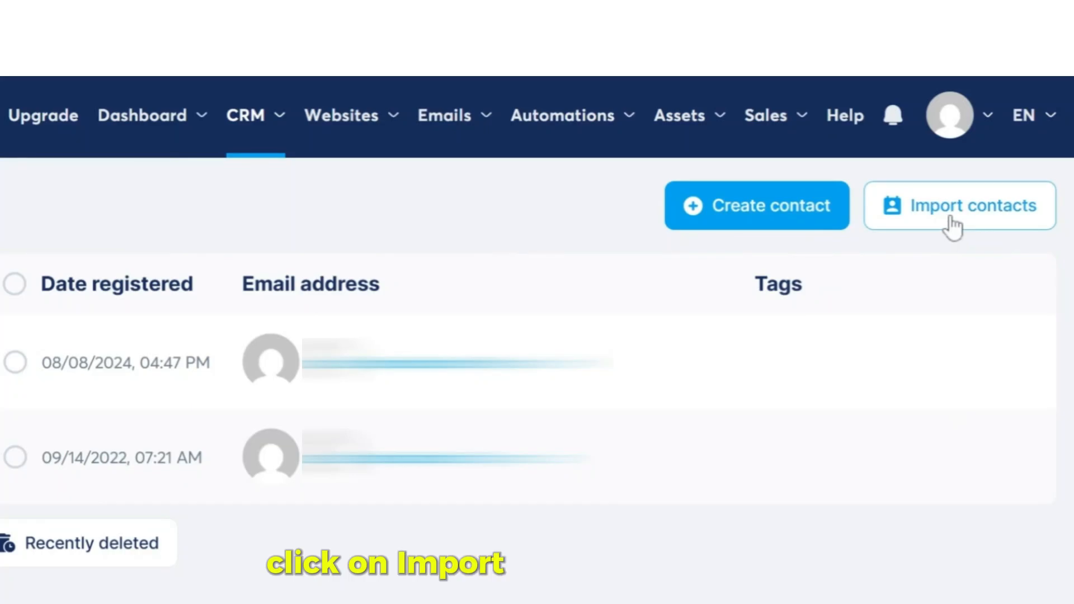
{"action": "left_click", "coordinate": [953, 227]}
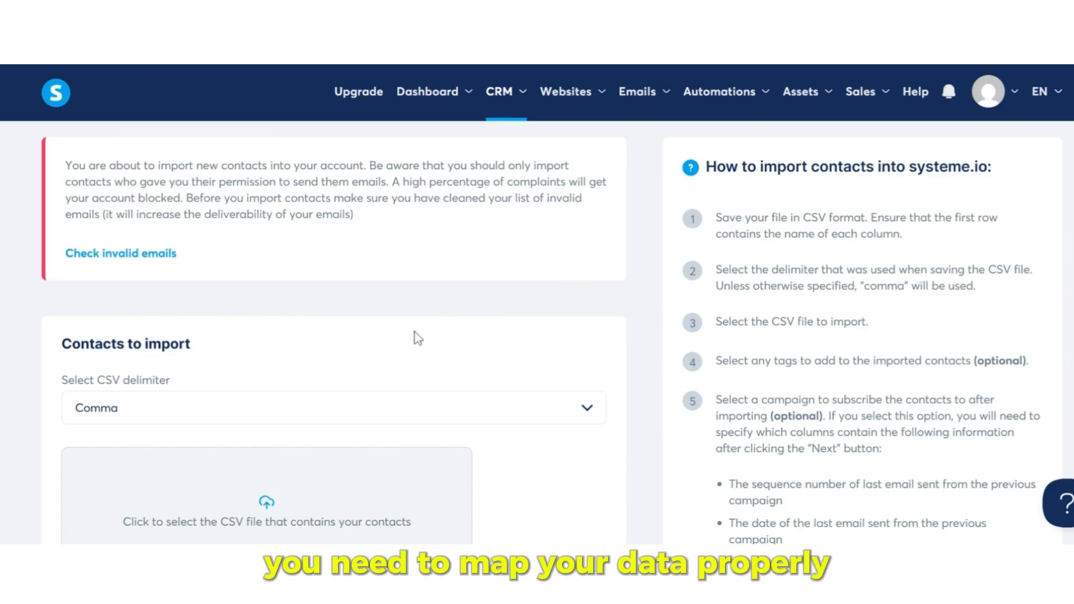
{"action": "scroll", "coordinate": [418, 339], "scroll_direction": "down", "scroll_amount": 5}
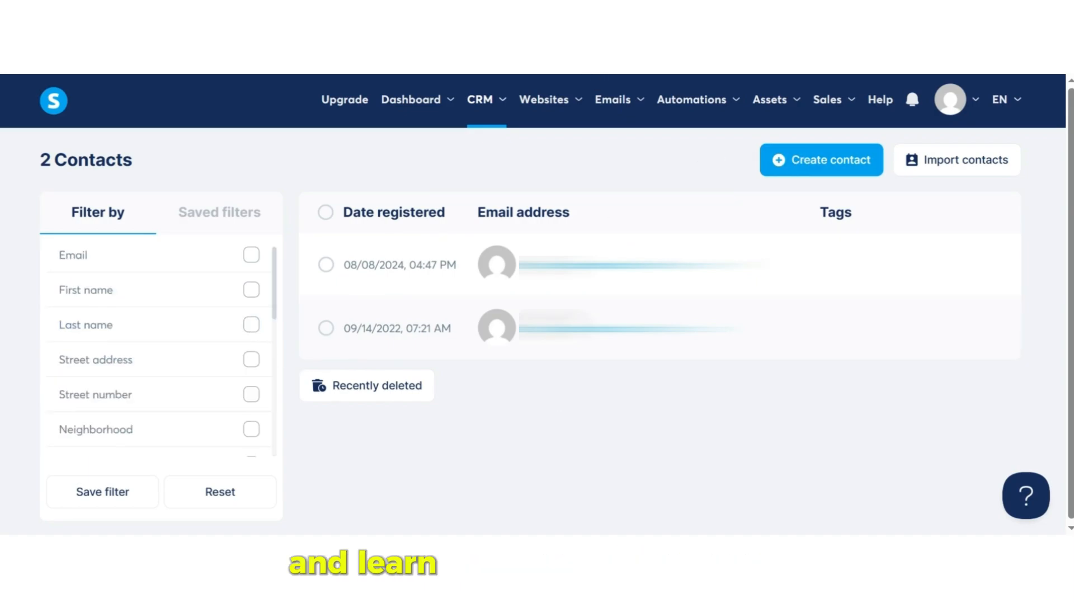
Create a CRM tag named test-funnel.
{"action": "mouse_move", "coordinate": [480, 100]}
{"action": "left_click", "coordinate": [473, 172]}
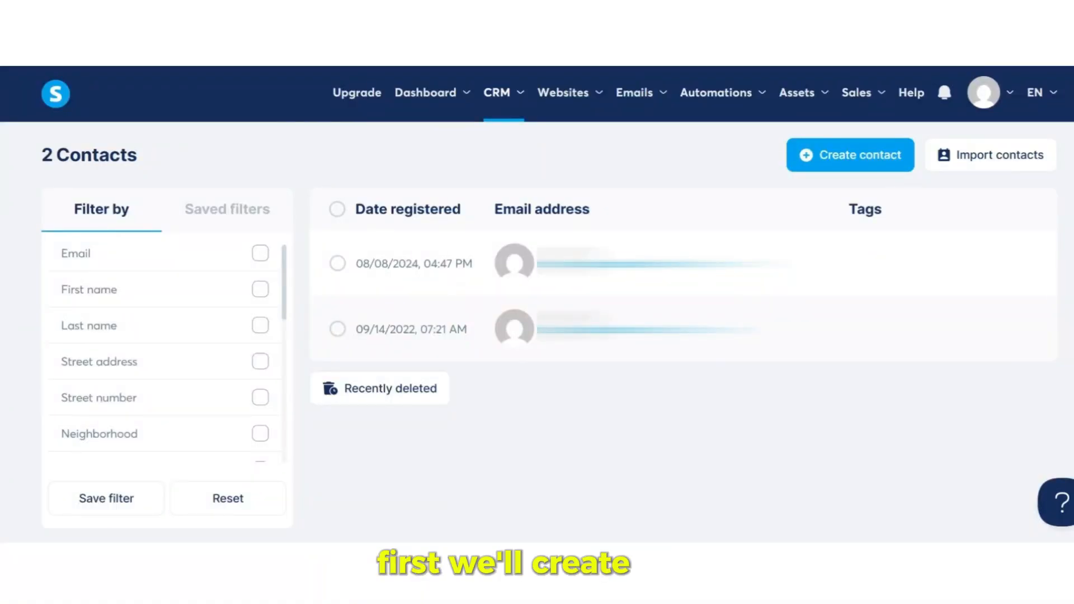
{"action": "mouse_move", "coordinate": [518, 100]}
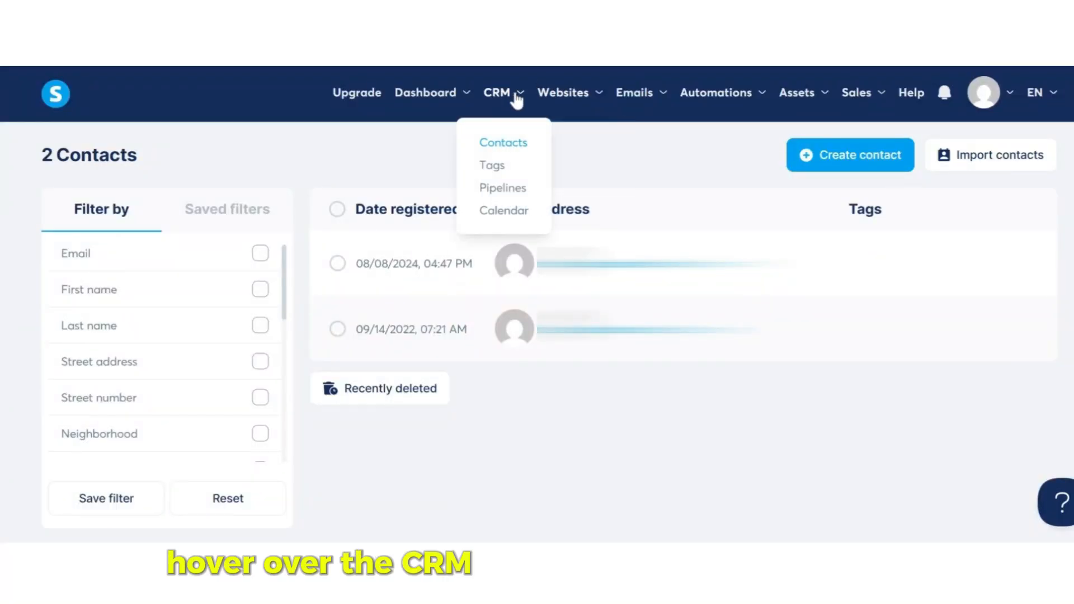
{"action": "left_click", "coordinate": [489, 171]}
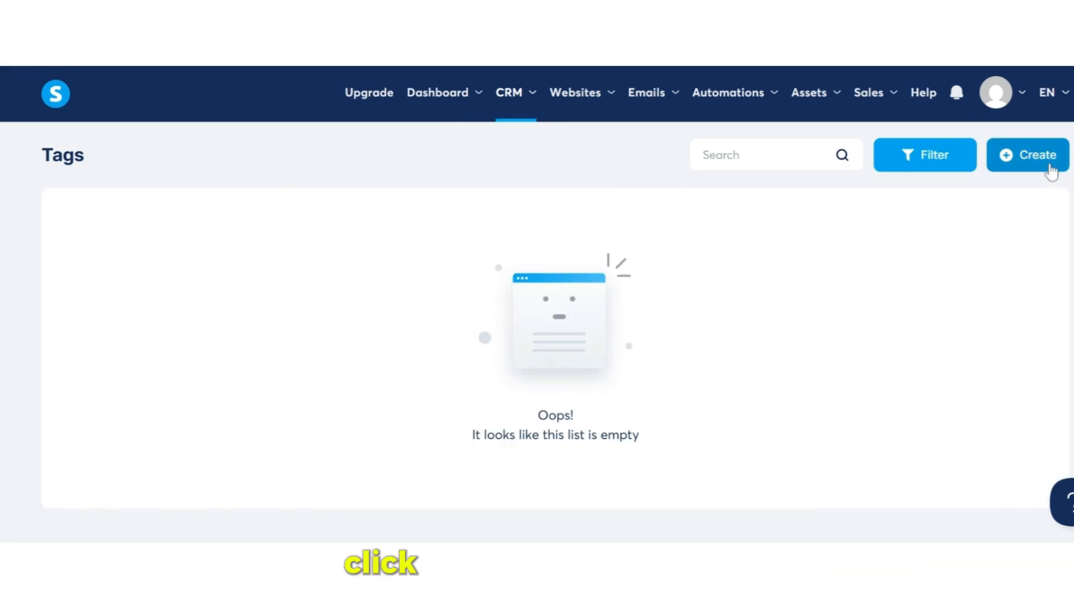
{"action": "left_click", "coordinate": [1046, 167]}
{"action": "left_click", "coordinate": [511, 305]}
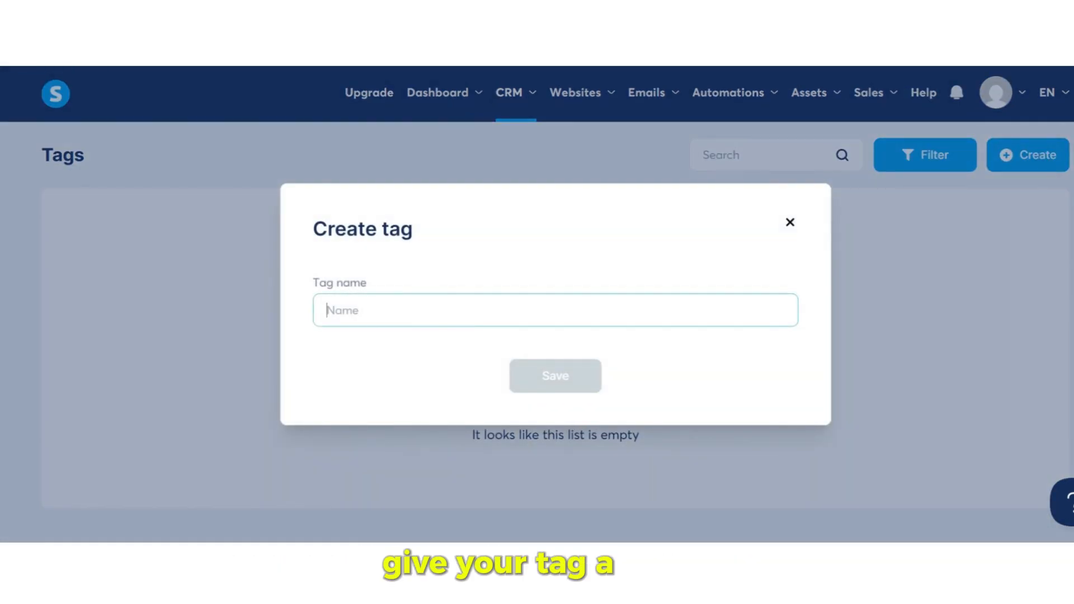
{"action": "type", "text": "funnel"}
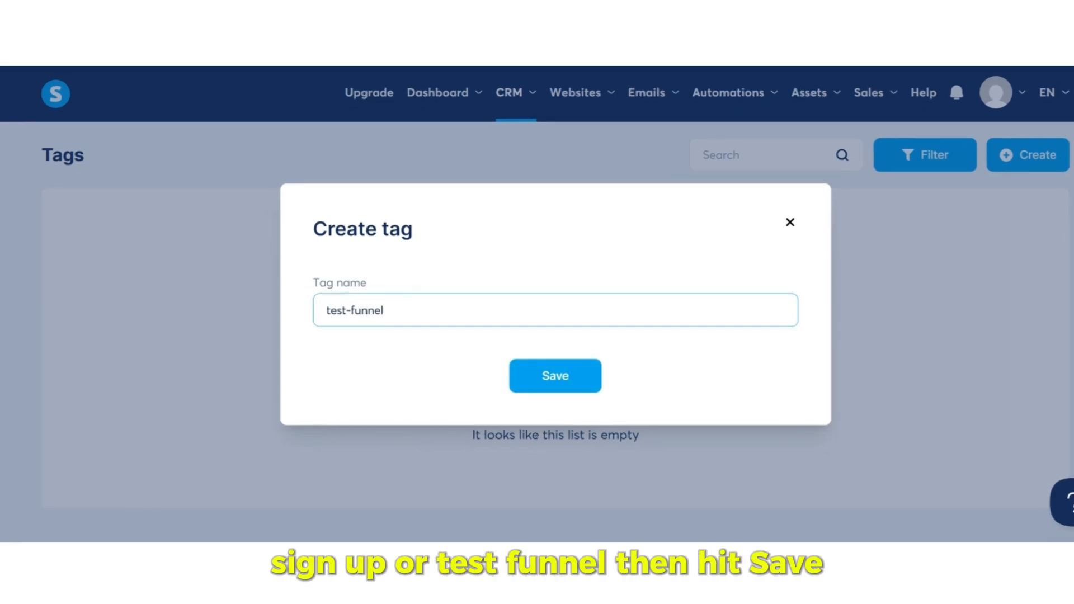
{"action": "left_click", "coordinate": [541, 387]}
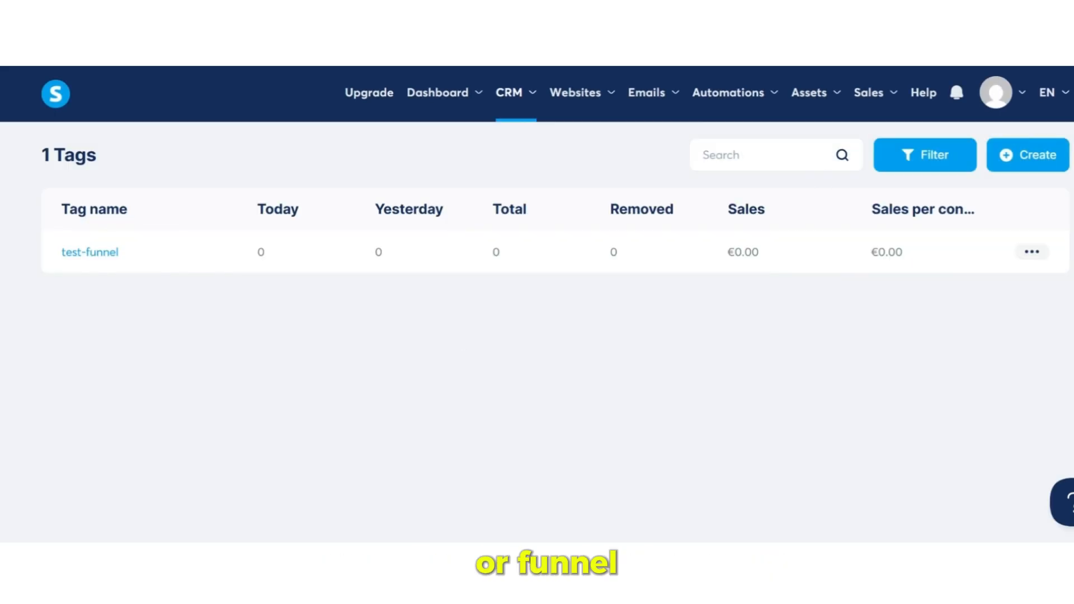
Start an automation rule for the Demo Funnel's Squeeze page with the trigger Funnel step form subscribed.
{"action": "mouse_move", "coordinate": [575, 101]}
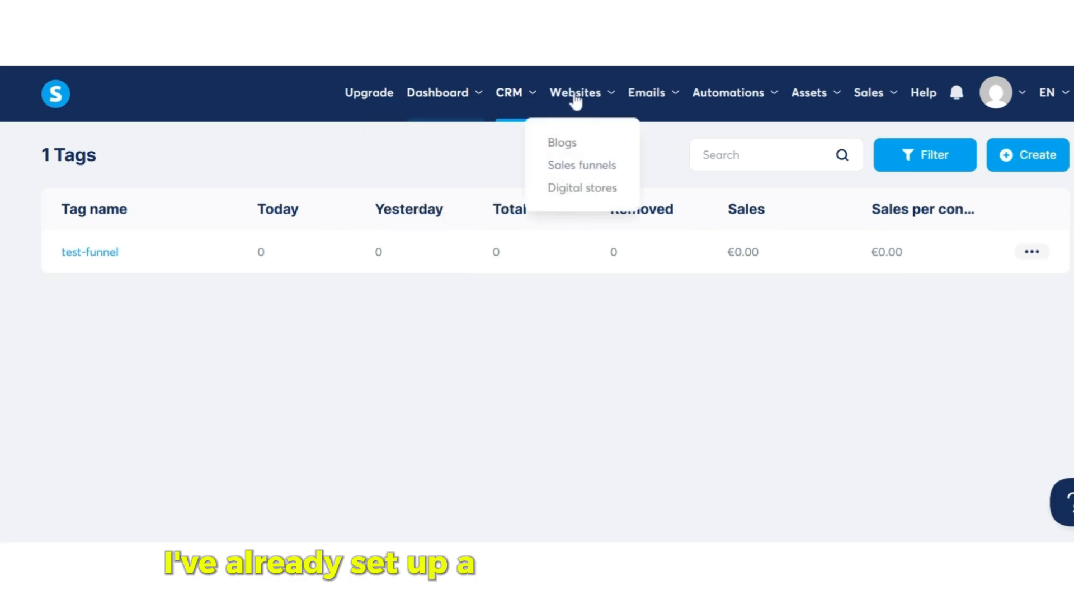
{"action": "left_click", "coordinate": [579, 166]}
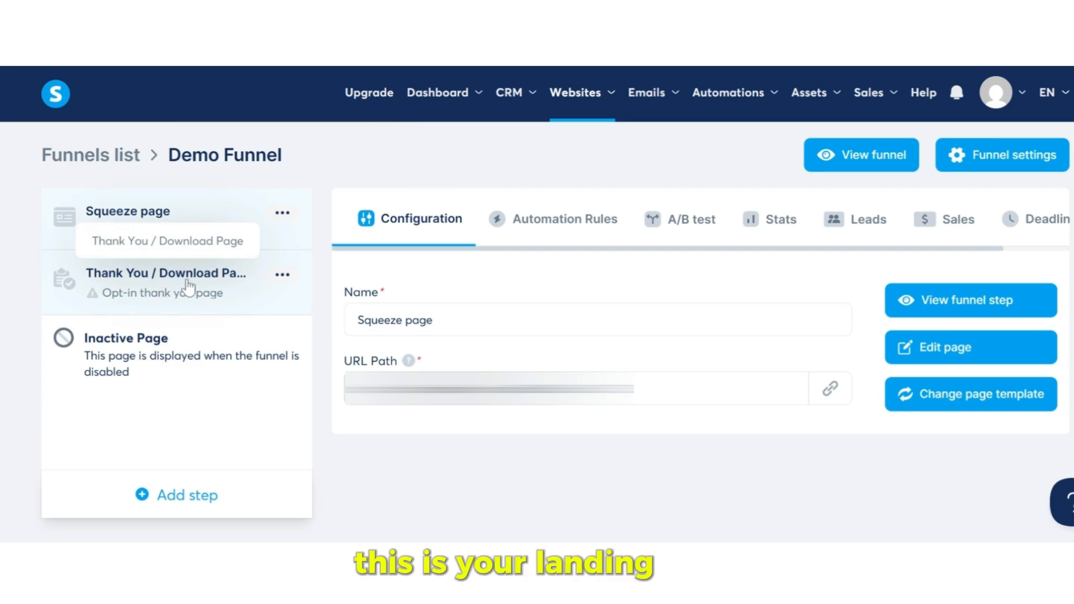
{"action": "left_click", "coordinate": [575, 221]}
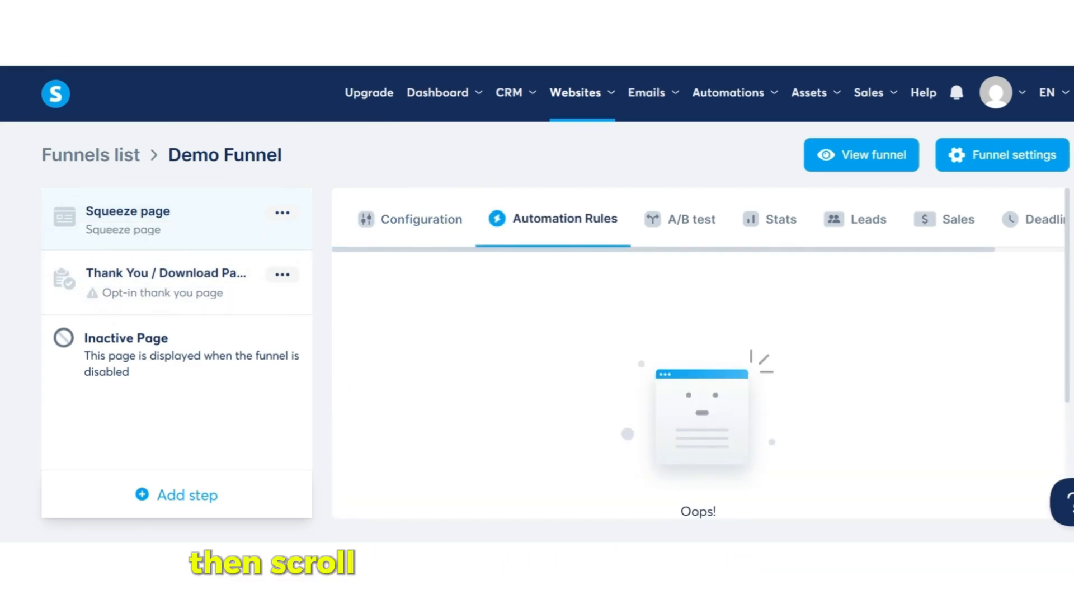
{"action": "scroll", "coordinate": [585, 307], "scroll_direction": "down", "scroll_amount": 5}
{"action": "left_click", "coordinate": [689, 490]}
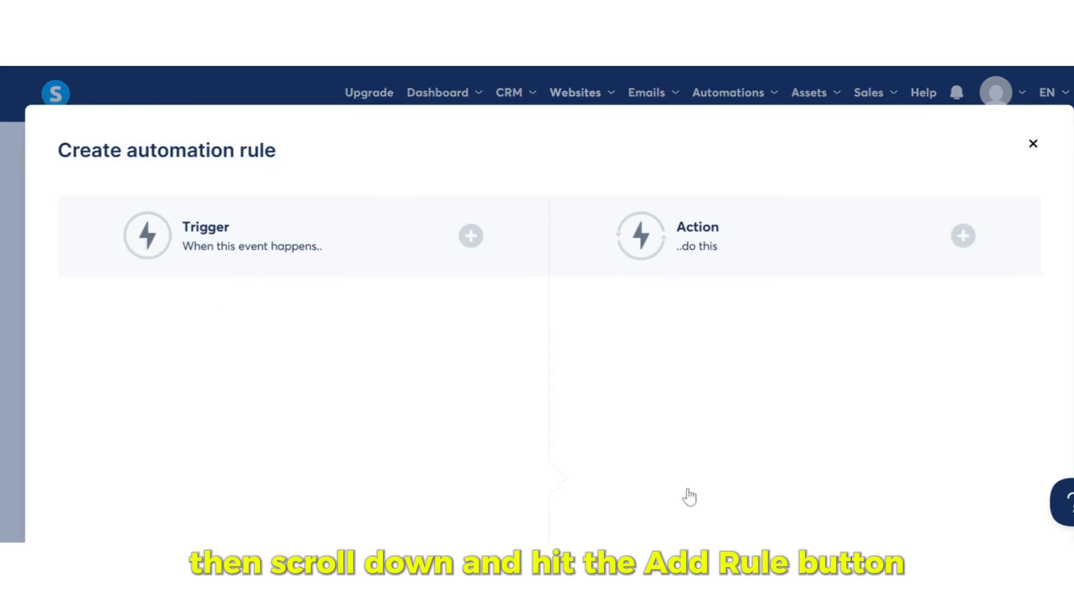
{"action": "left_click", "coordinate": [475, 246]}
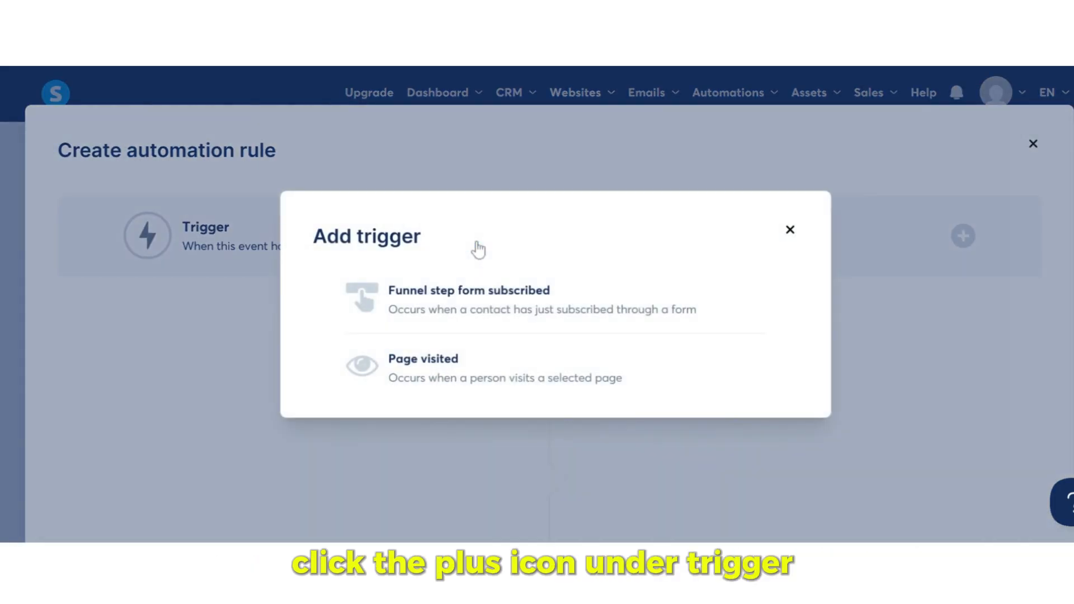
{"action": "left_click", "coordinate": [490, 302]}
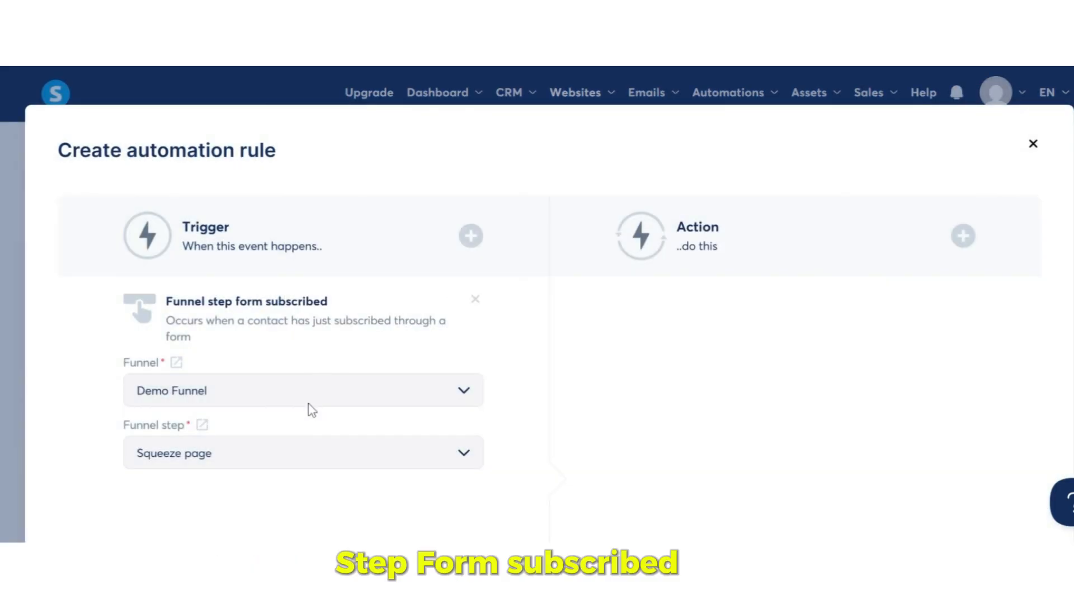
Assign the Add a tag action to the new automation rule.
{"action": "left_click", "coordinate": [963, 237]}
{"action": "scroll", "coordinate": [734, 263], "scroll_direction": "down", "scroll_amount": 3}
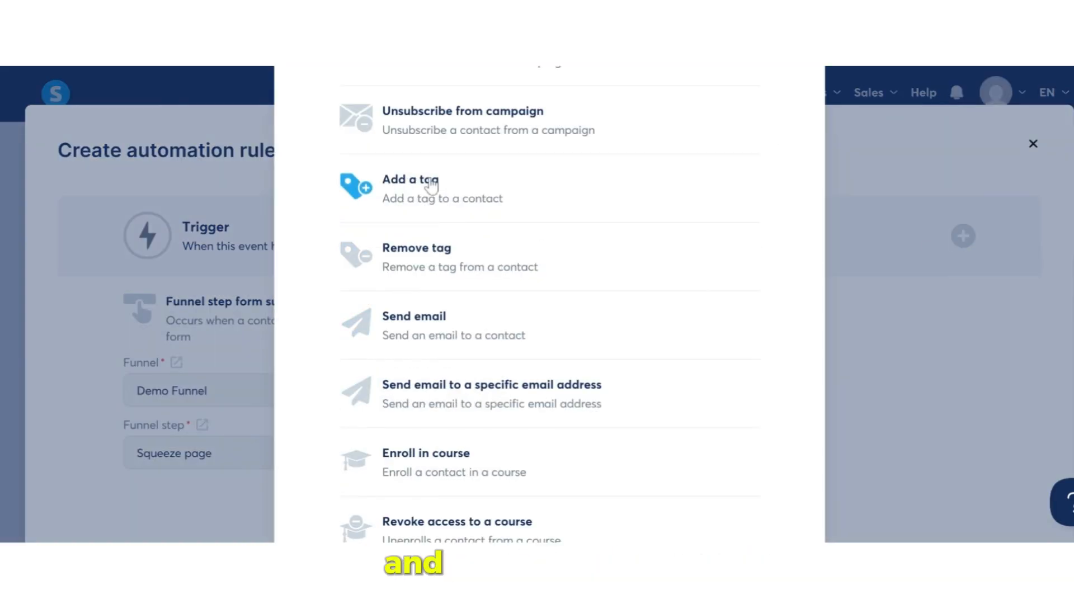
{"action": "left_click", "coordinate": [431, 185]}
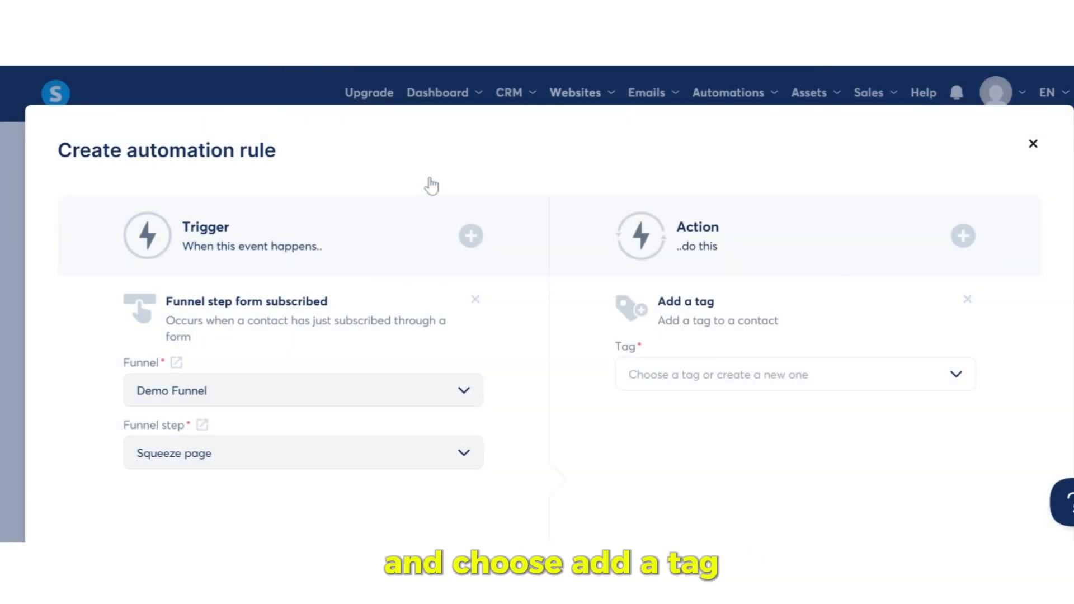
Set the tag added by the automation rule to test-funnel and save the rule.
{"action": "left_click", "coordinate": [794, 390]}
{"action": "left_click", "coordinate": [784, 410]}
{"action": "scroll", "coordinate": [684, 395], "scroll_direction": "down", "scroll_amount": 5}
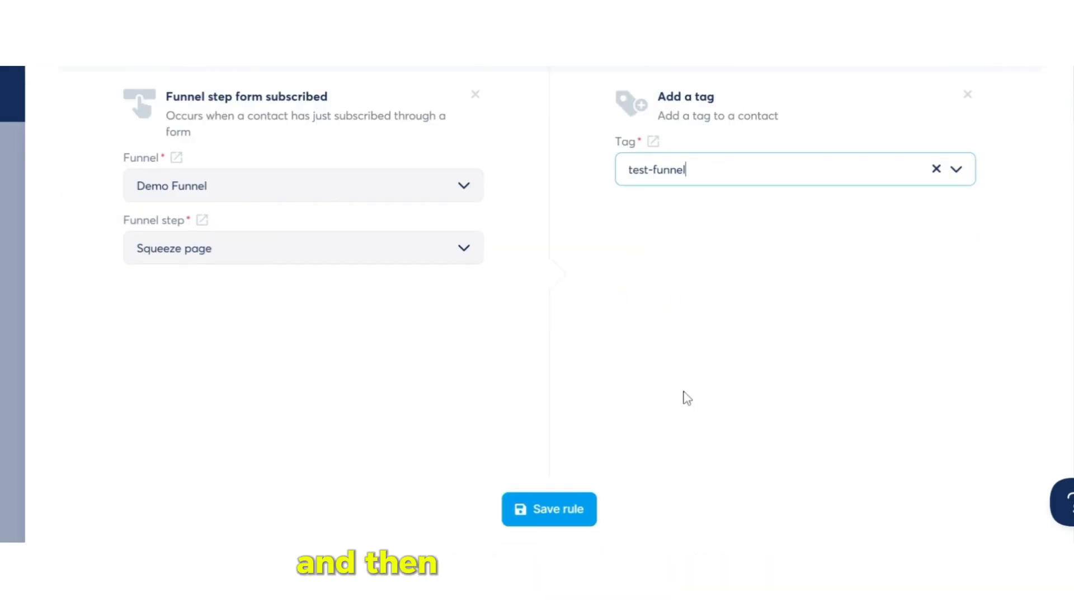
{"action": "left_click", "coordinate": [571, 456]}
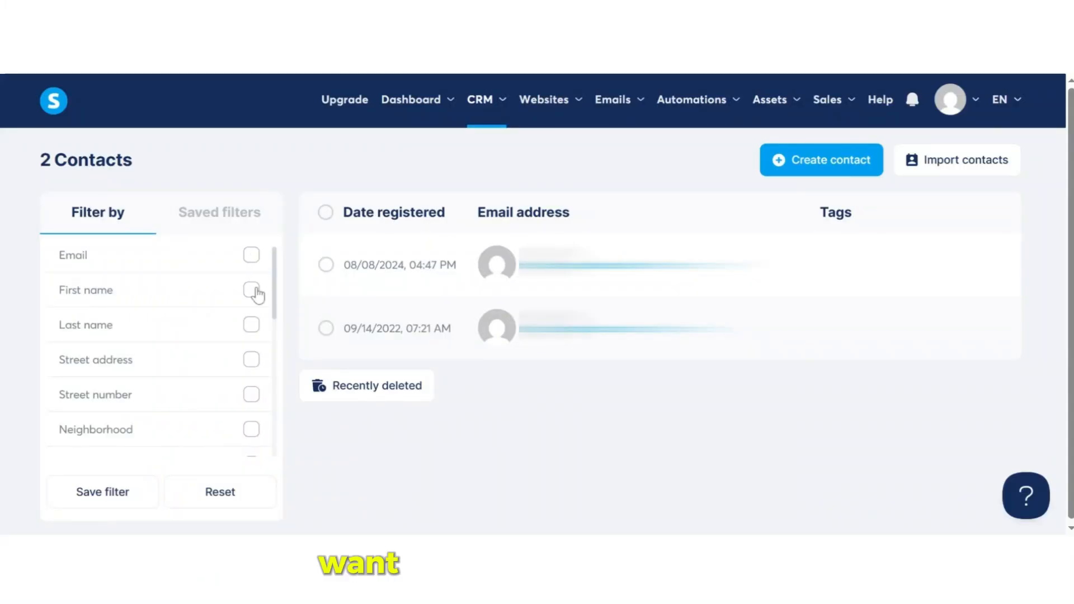
Filter the contacts list to show only contacts tagged with test-funnel.
{"action": "scroll", "coordinate": [206, 389], "scroll_direction": "down", "scroll_amount": 3}
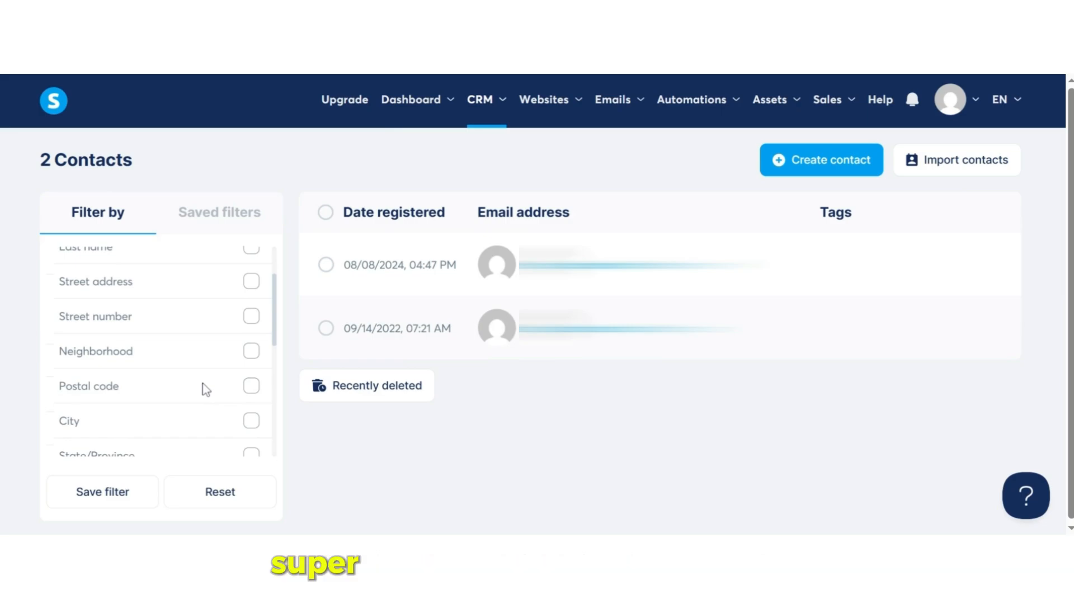
{"action": "scroll", "coordinate": [206, 388], "scroll_direction": "down", "scroll_amount": 2}
{"action": "scroll", "coordinate": [205, 390], "scroll_direction": "down", "scroll_amount": 2}
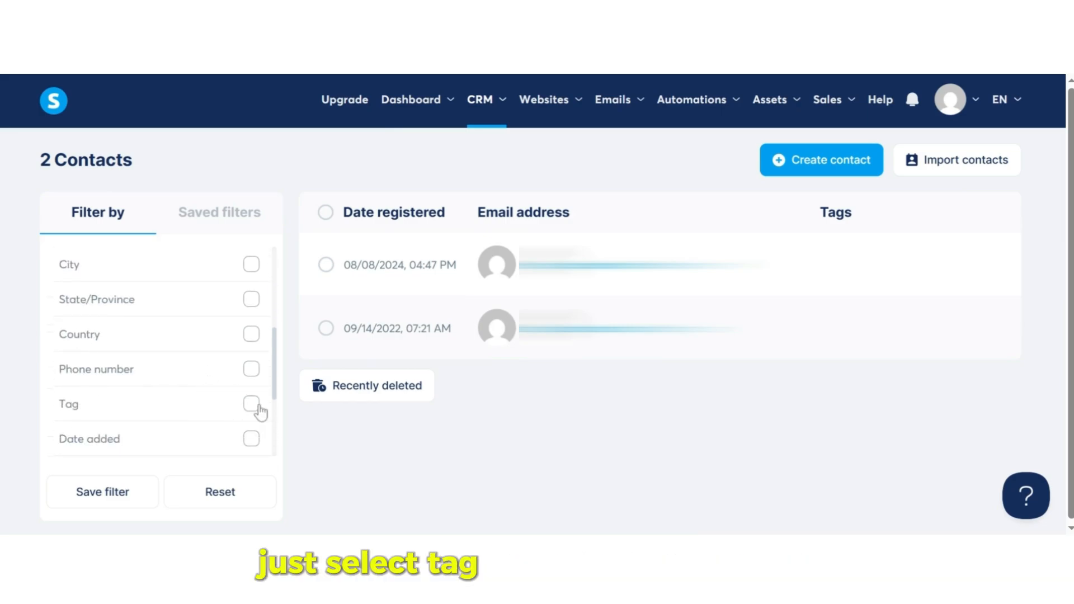
{"action": "left_click", "coordinate": [252, 404]}
{"action": "scroll", "coordinate": [259, 410], "scroll_direction": "down", "scroll_amount": 1}
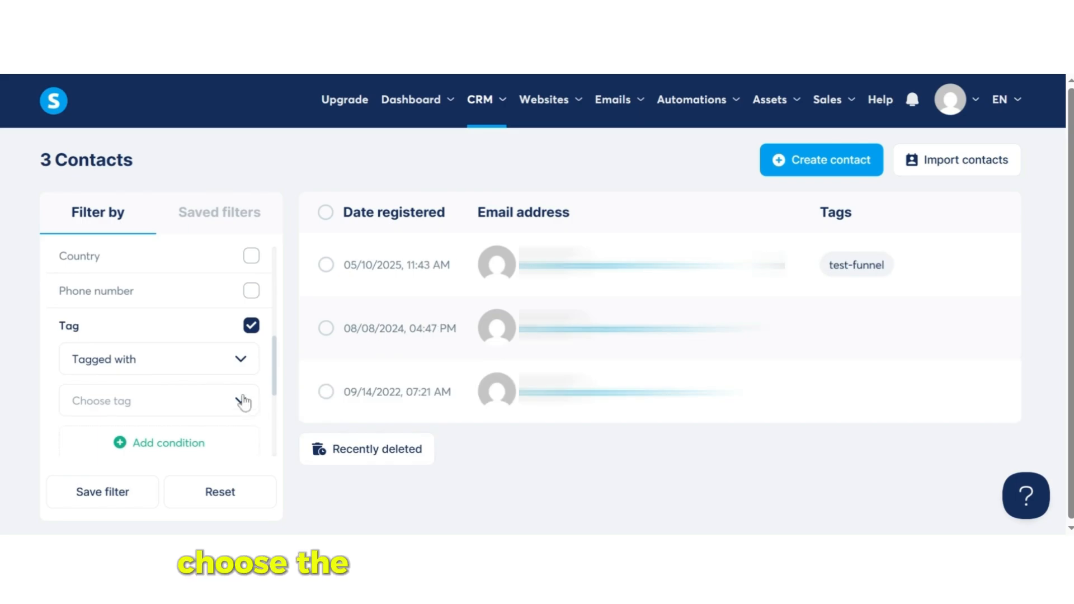
{"action": "left_click", "coordinate": [244, 402]}
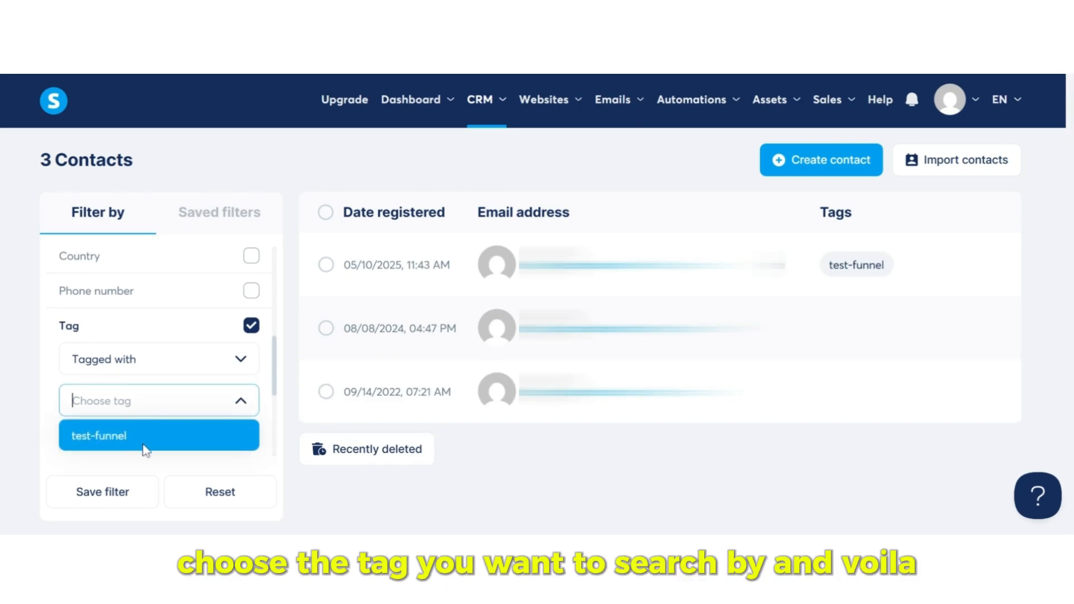
{"action": "left_click", "coordinate": [144, 446]}
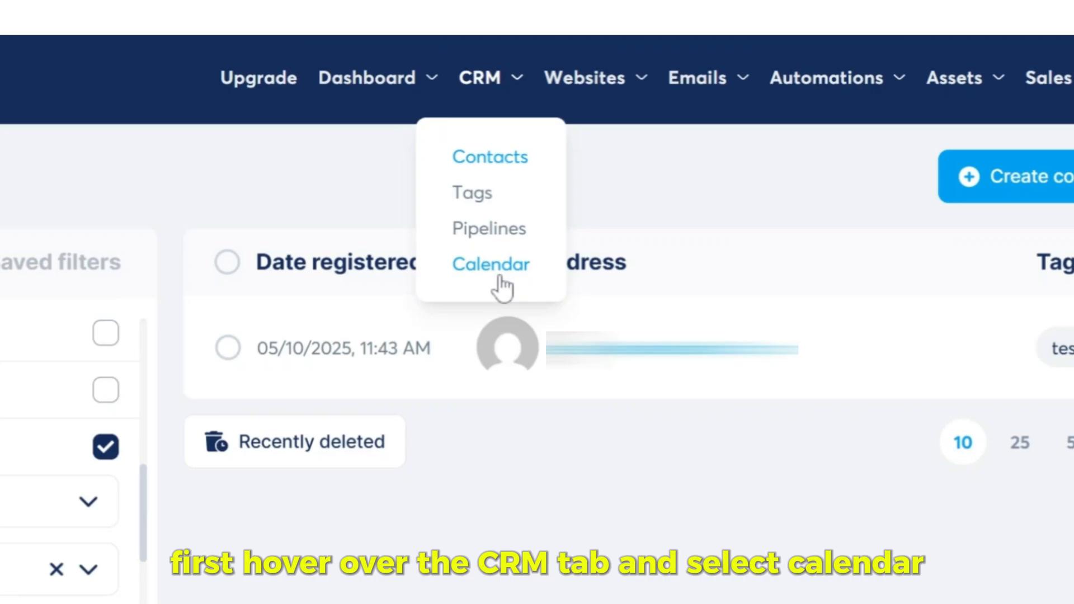
Start a new event of type Individual event in the CRM calendar.
{"action": "left_click", "coordinate": [500, 278]}
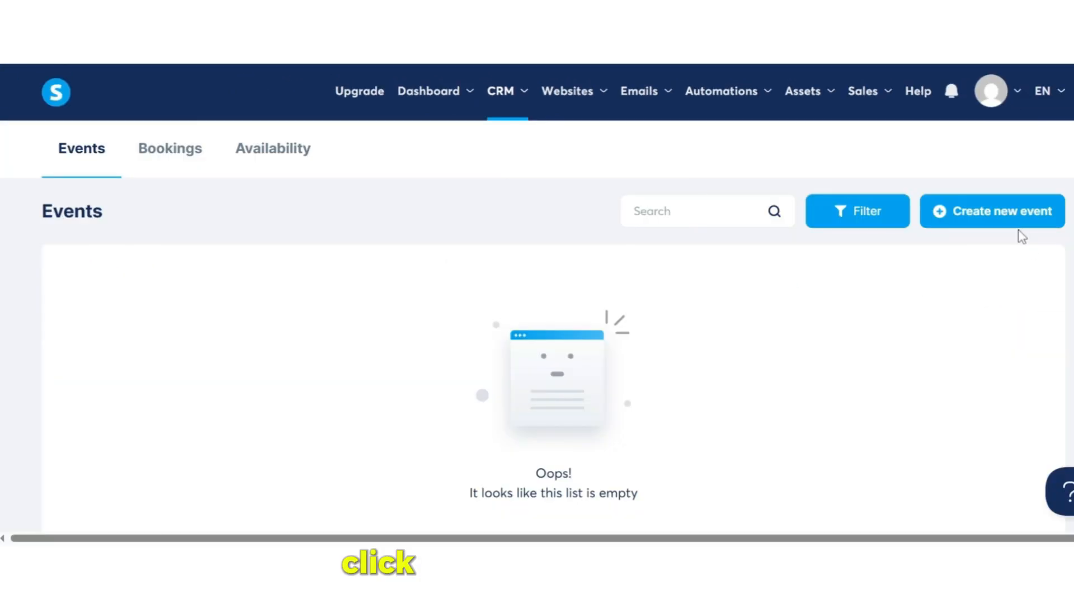
{"action": "left_click", "coordinate": [1017, 221]}
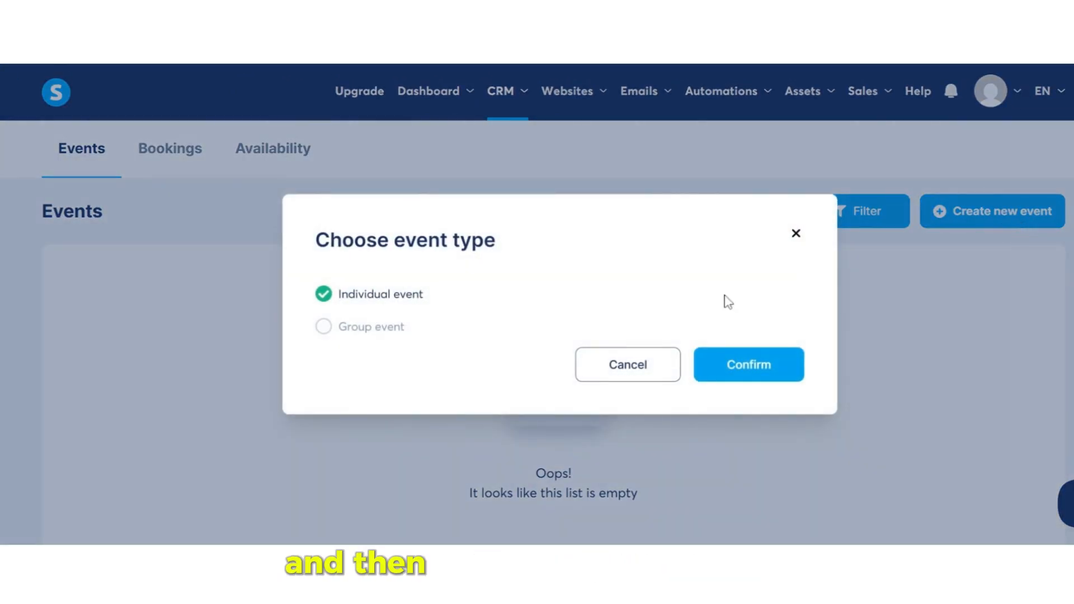
{"action": "left_click", "coordinate": [761, 372]}
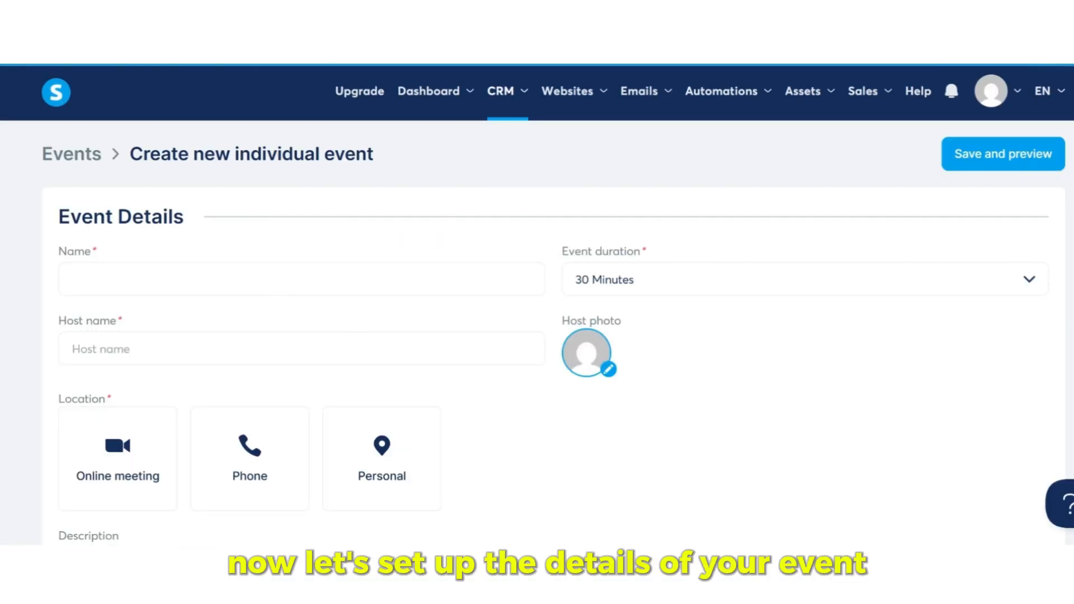
Name the event Test Calendar, fill in the host's name, and set its location to Phone with the host's phone number.
{"action": "left_click", "coordinate": [286, 275]}
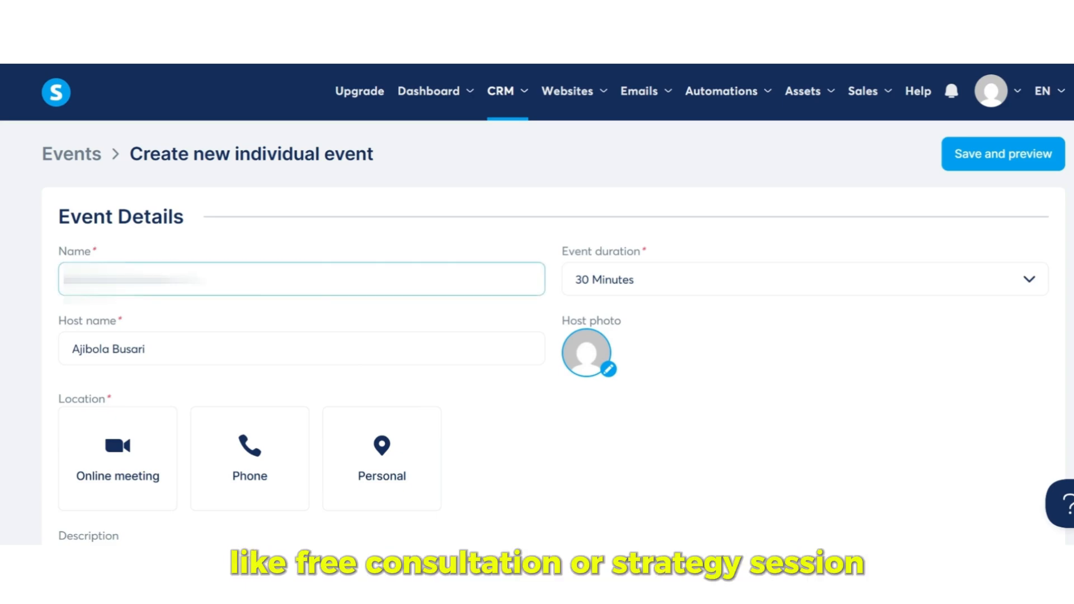
{"action": "left_click", "coordinate": [140, 374]}
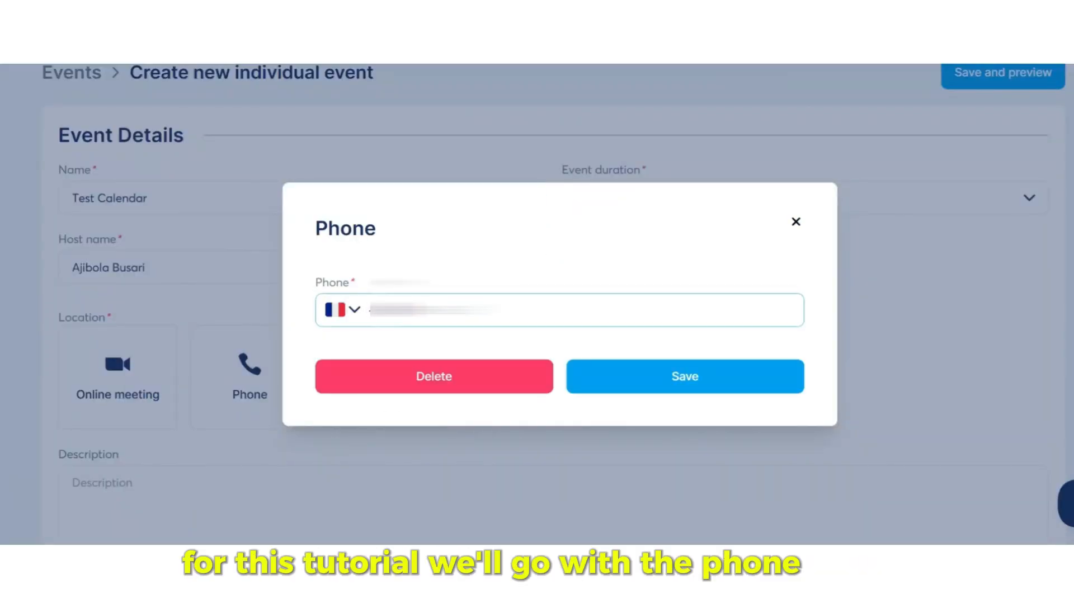
{"action": "type", "text": "0"}
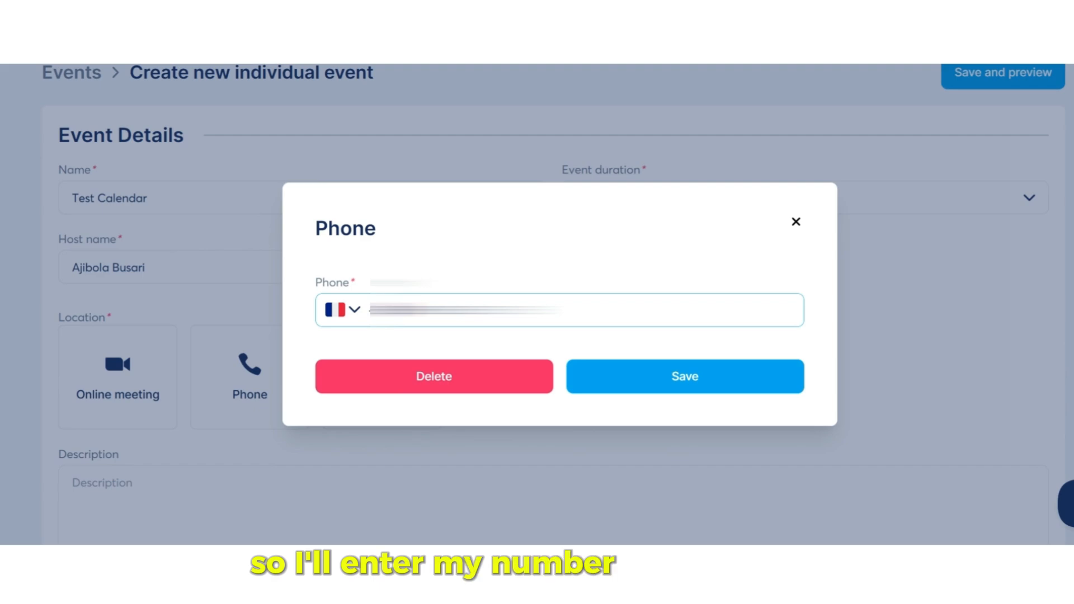
{"action": "left_click", "coordinate": [700, 386]}
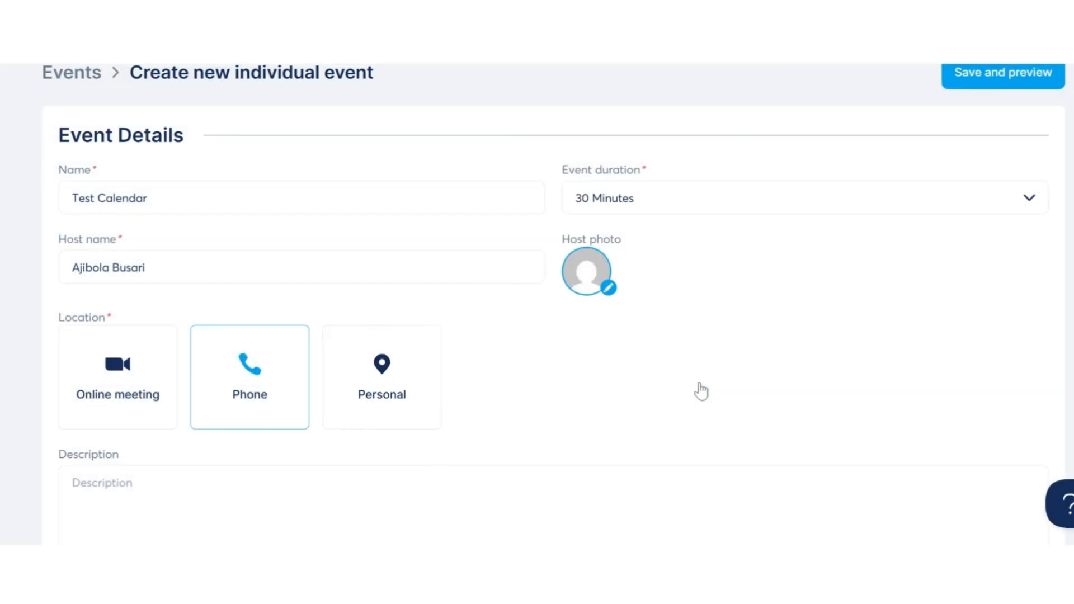
Enter the event description "Let's discuss your goal".
{"action": "scroll", "coordinate": [628, 430], "scroll_direction": "down", "scroll_amount": 6}
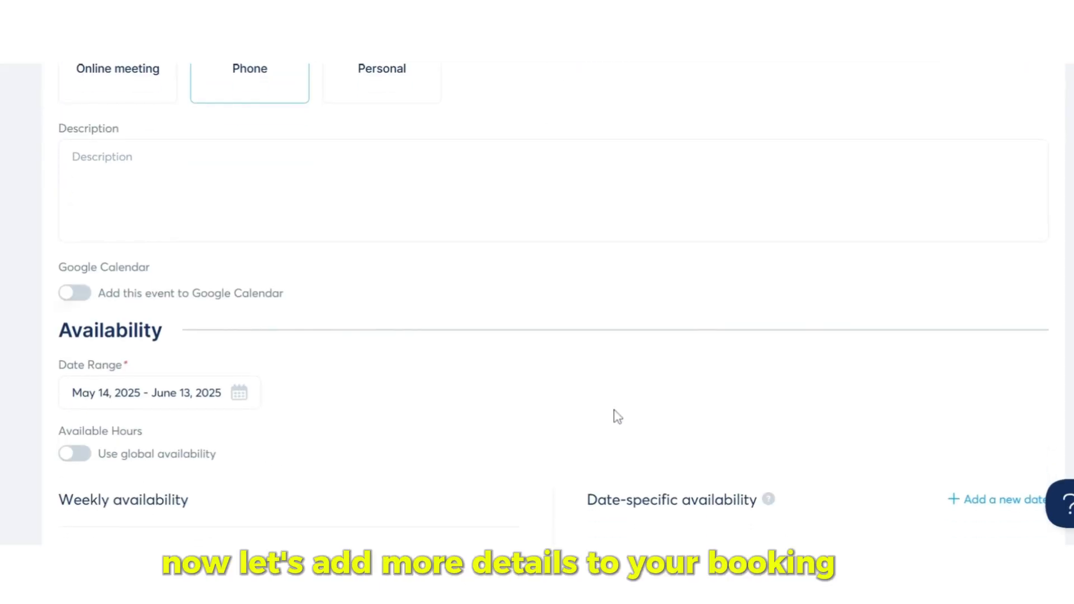
{"action": "left_click", "coordinate": [102, 157]}
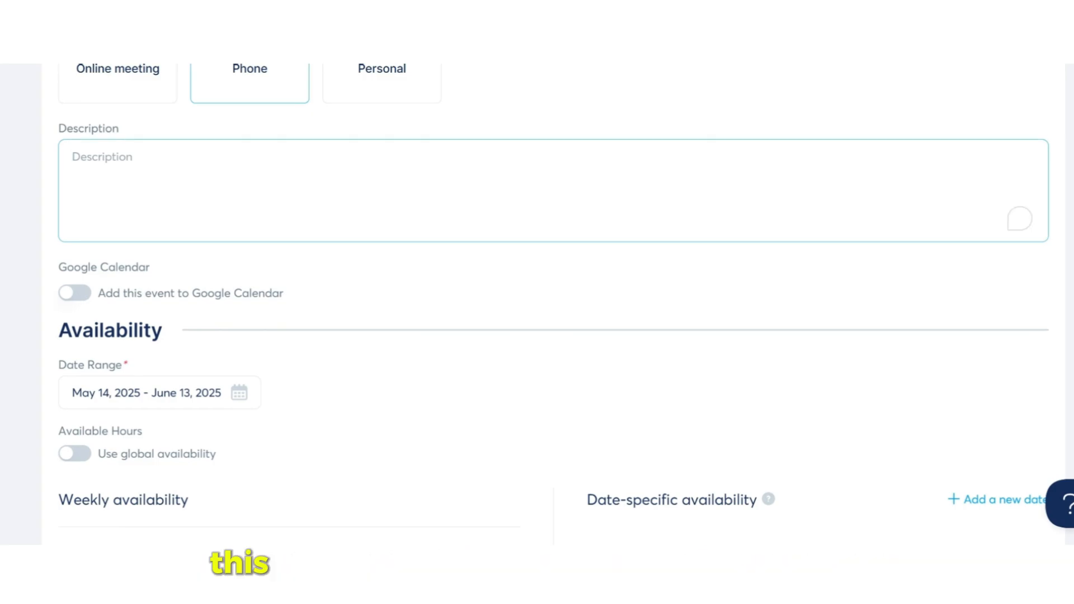
{"action": "type", "text": "Let's "}
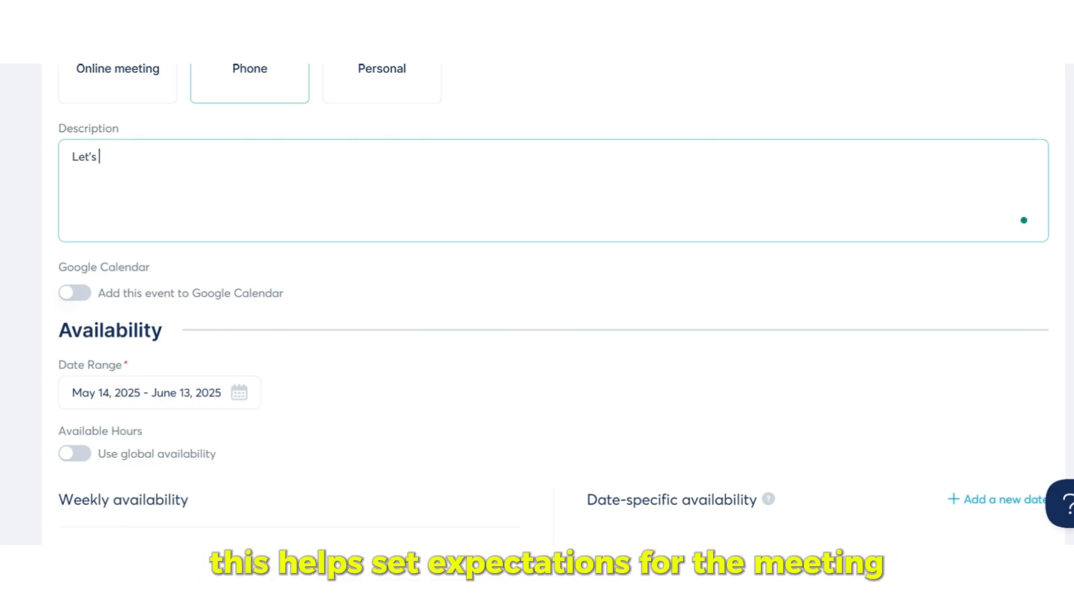
{"action": "type", "text": "a"}
Mark weekdays including Monday and Thursday as available in the event's weekly availability.
{"action": "scroll", "coordinate": [251, 252], "scroll_direction": "down", "scroll_amount": 4}
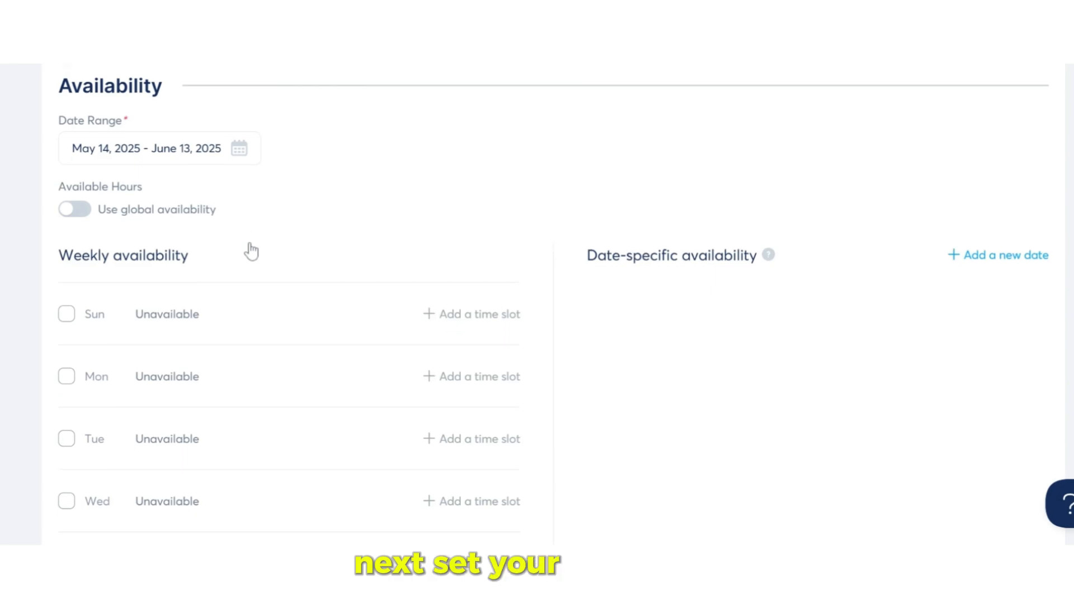
{"action": "scroll", "coordinate": [249, 249], "scroll_direction": "down", "scroll_amount": 2}
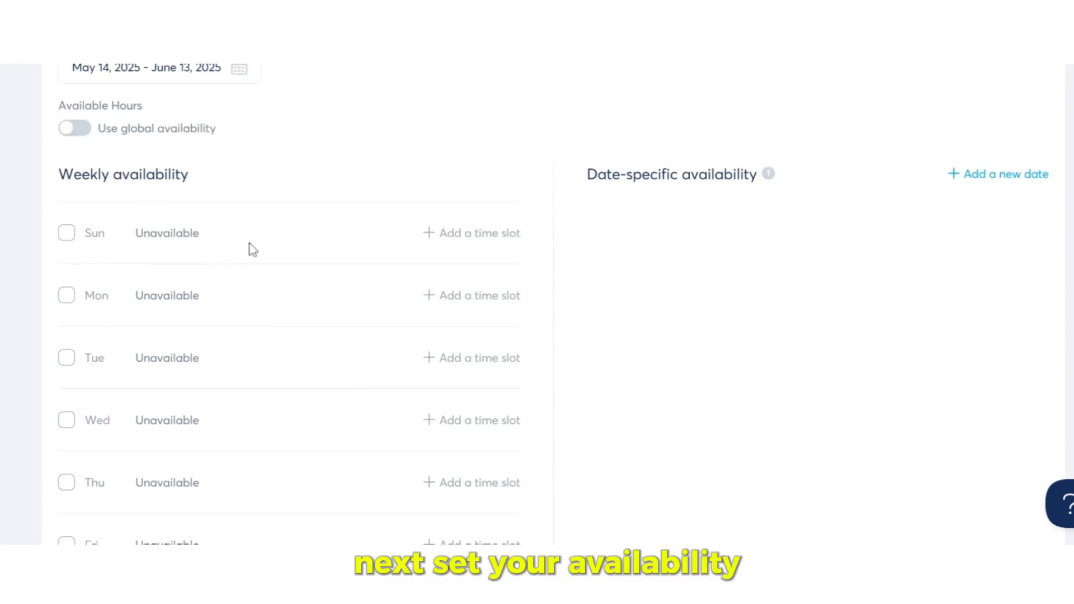
{"action": "left_click", "coordinate": [66, 295]}
Set the event's buffer time to 5 minutes before and 5 minutes after the event.
{"action": "scroll", "coordinate": [66, 299], "scroll_direction": "down", "scroll_amount": 2}
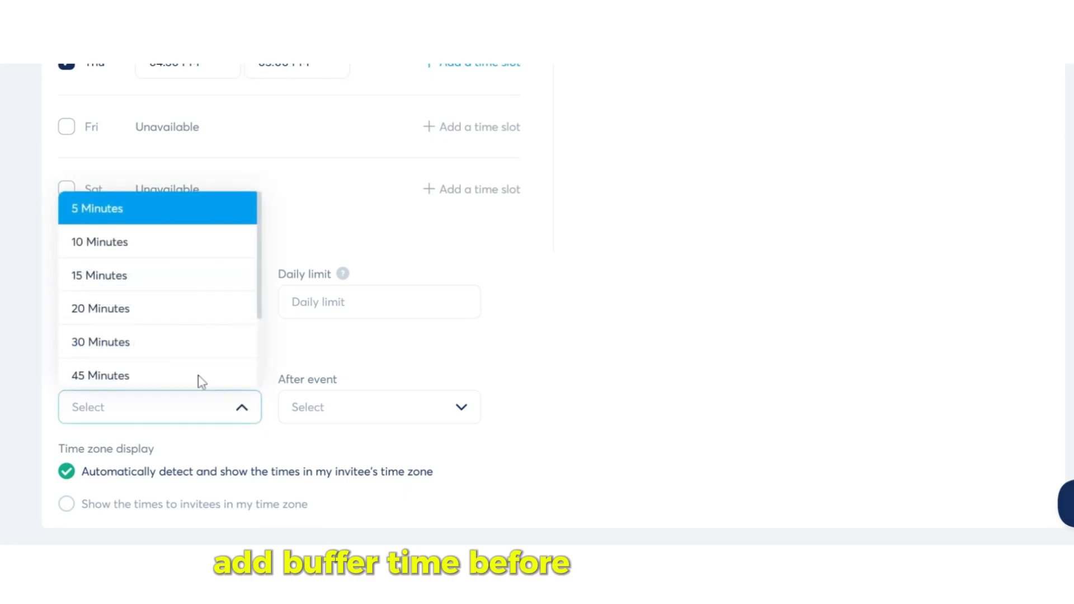
{"action": "left_click", "coordinate": [183, 205]}
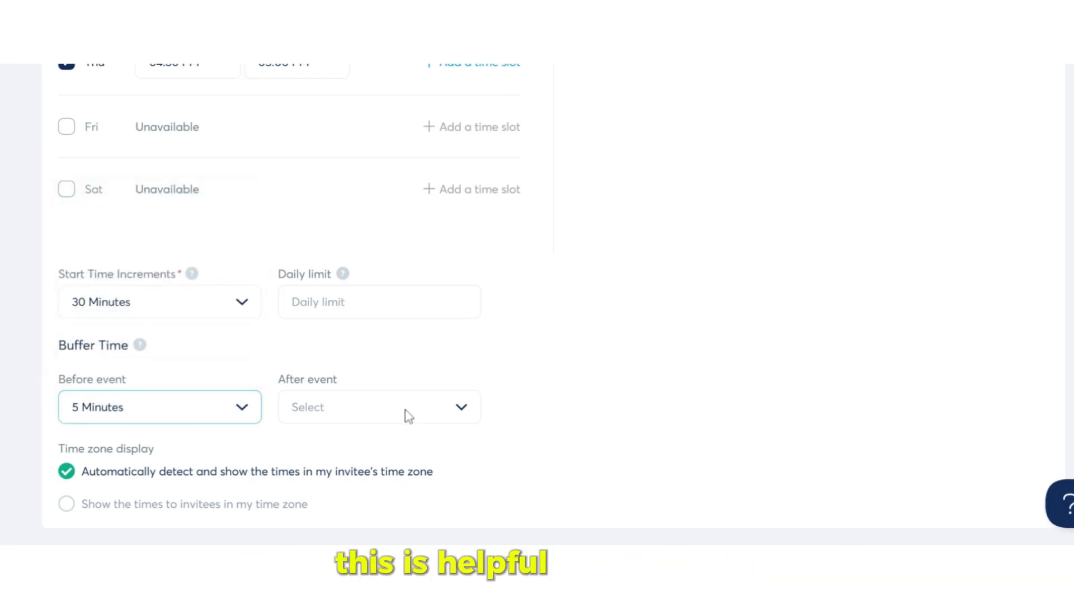
{"action": "left_click", "coordinate": [406, 413]}
{"action": "left_click", "coordinate": [391, 209]}
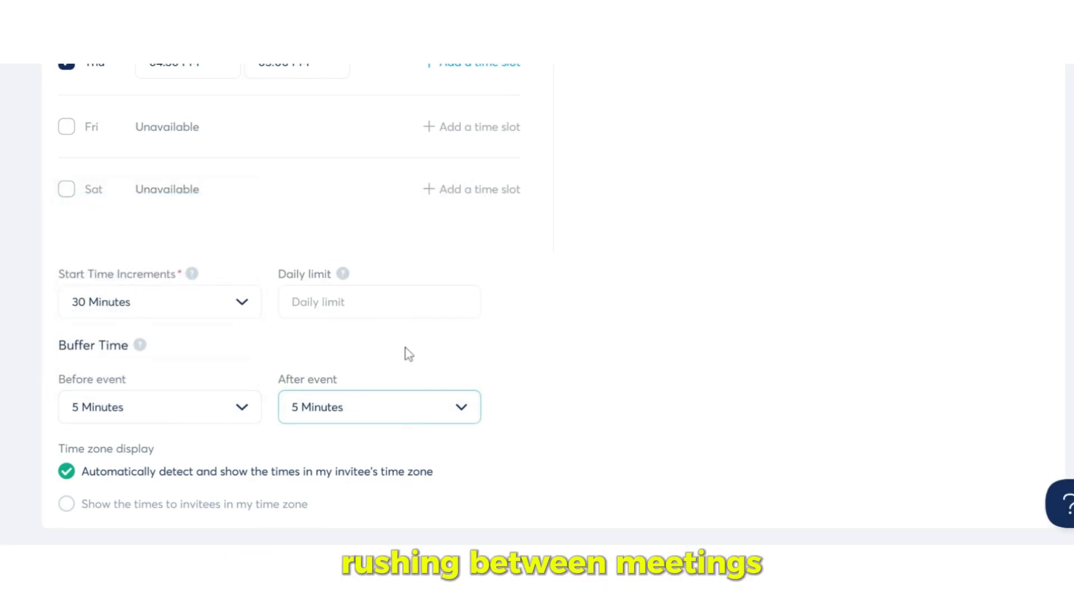
Set the time zone display to show the times to invitees in my time zone and save the event.
{"action": "left_click", "coordinate": [76, 507]}
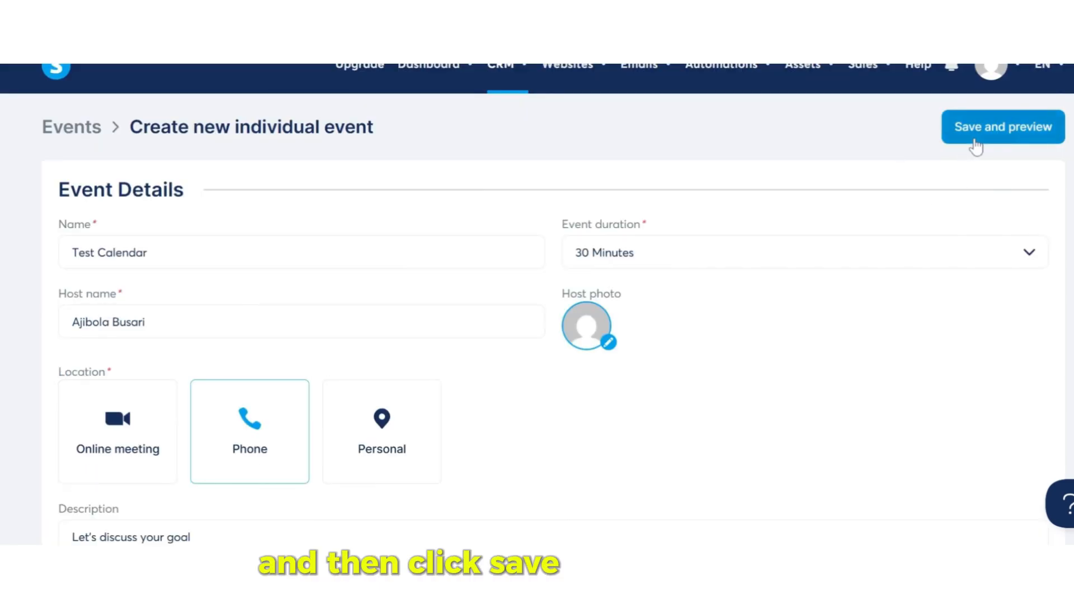
{"action": "left_click", "coordinate": [976, 147]}
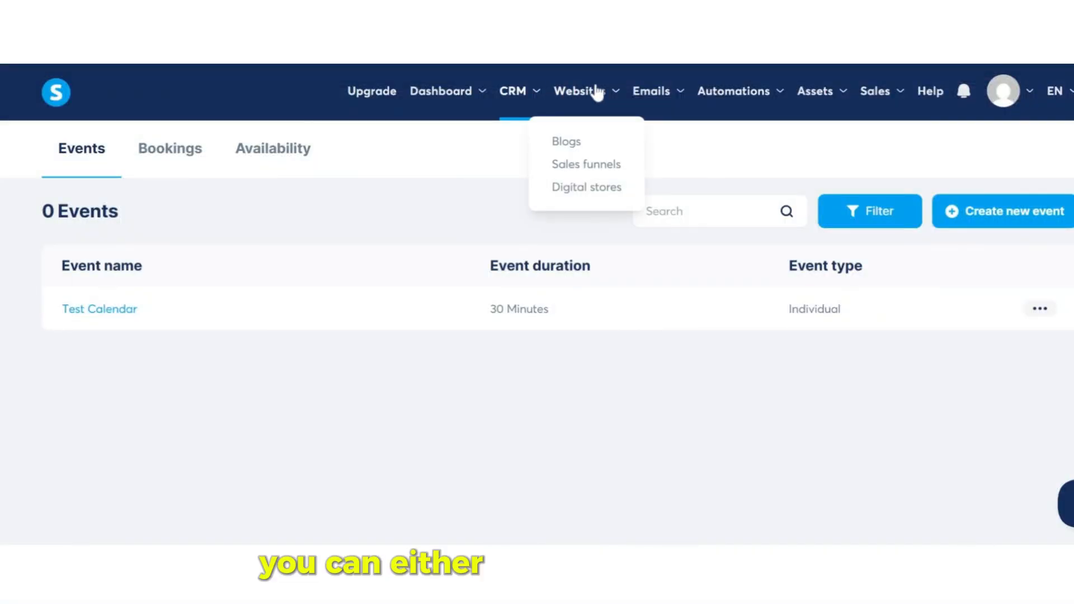
Add a template-based funnel step named Calendar Page, of type Squeeze page, to the Demo Funnel.
{"action": "left_click", "coordinate": [601, 167]}
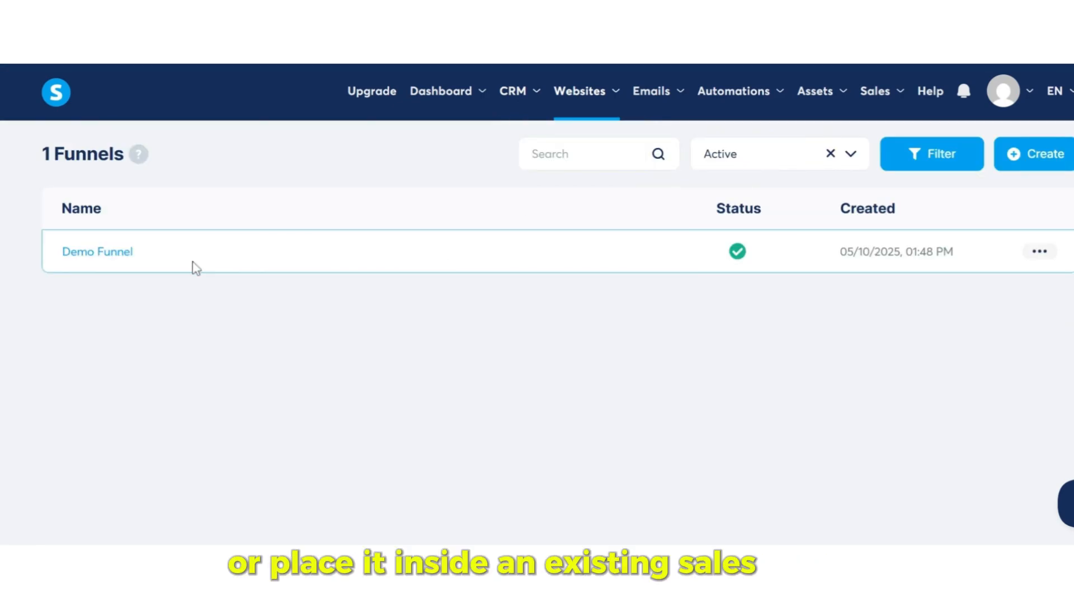
{"action": "left_click", "coordinate": [136, 266]}
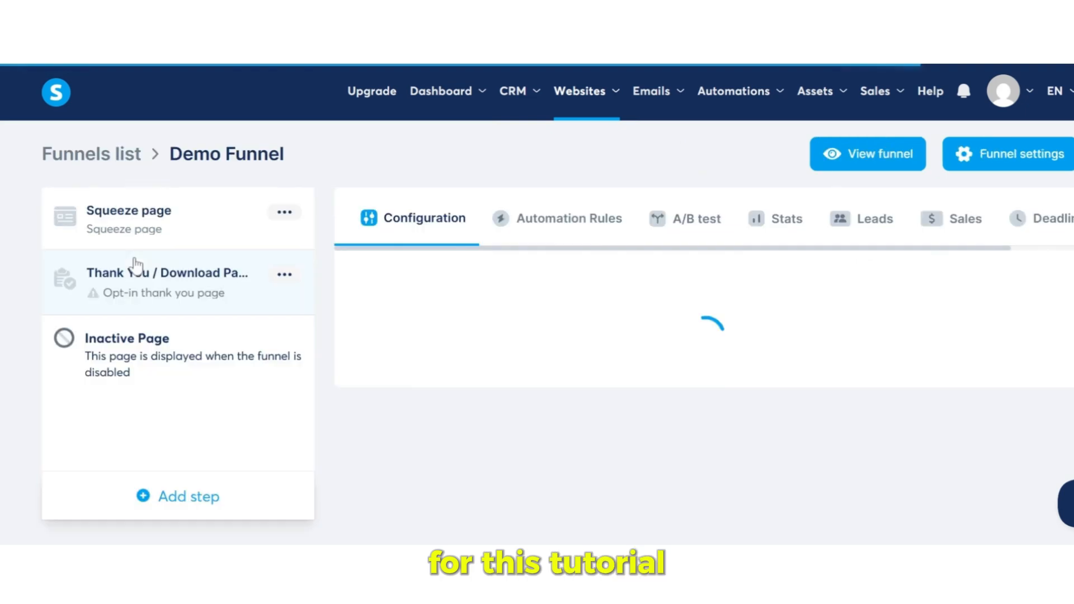
{"action": "left_click", "coordinate": [194, 505]}
{"action": "left_click", "coordinate": [331, 261]}
{"action": "type", "text": "Cale"}
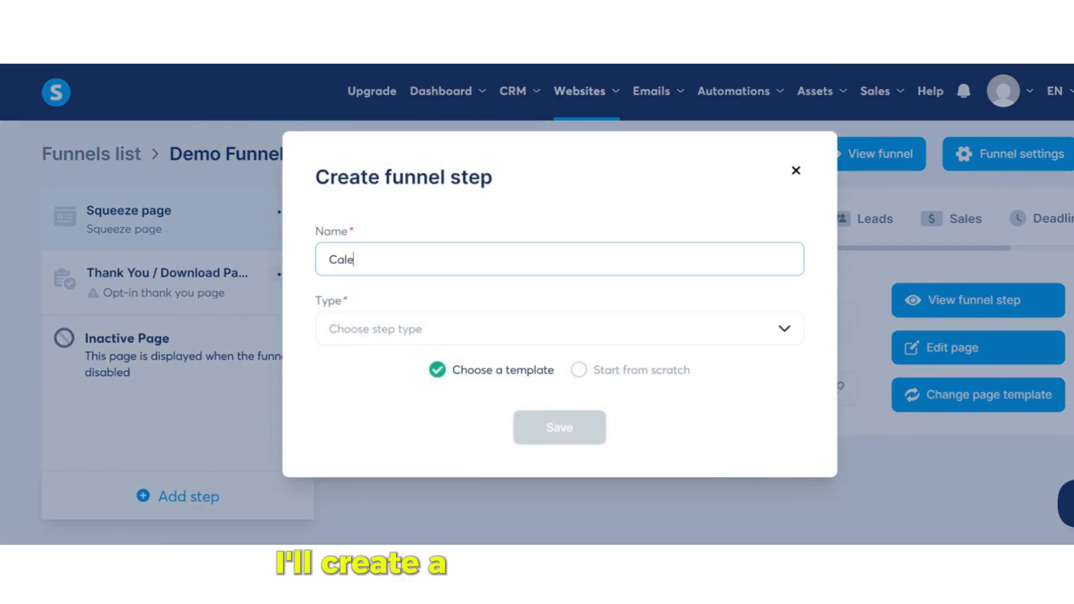
{"action": "type", "text": "ndar "}
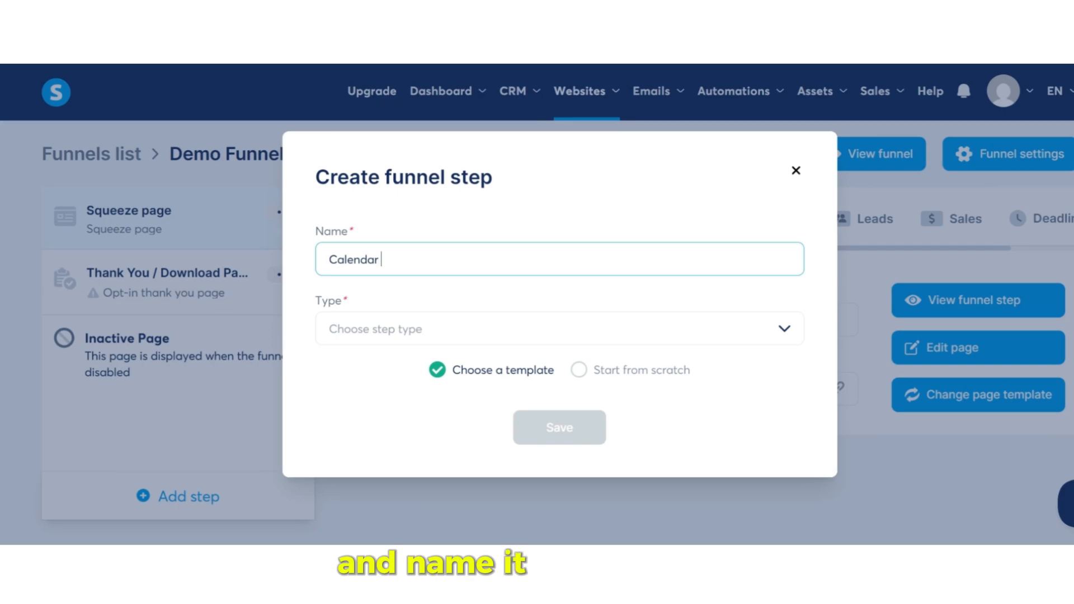
{"action": "type", "text": "Page"}
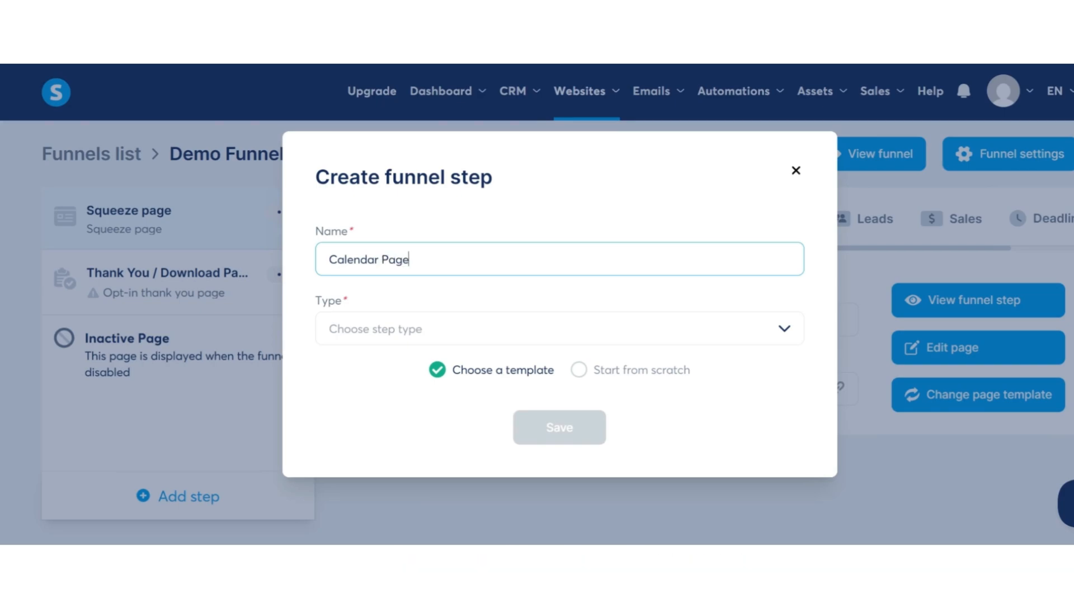
{"action": "left_click", "coordinate": [414, 329]}
{"action": "scroll", "coordinate": [415, 487], "scroll_direction": "down", "scroll_amount": 1}
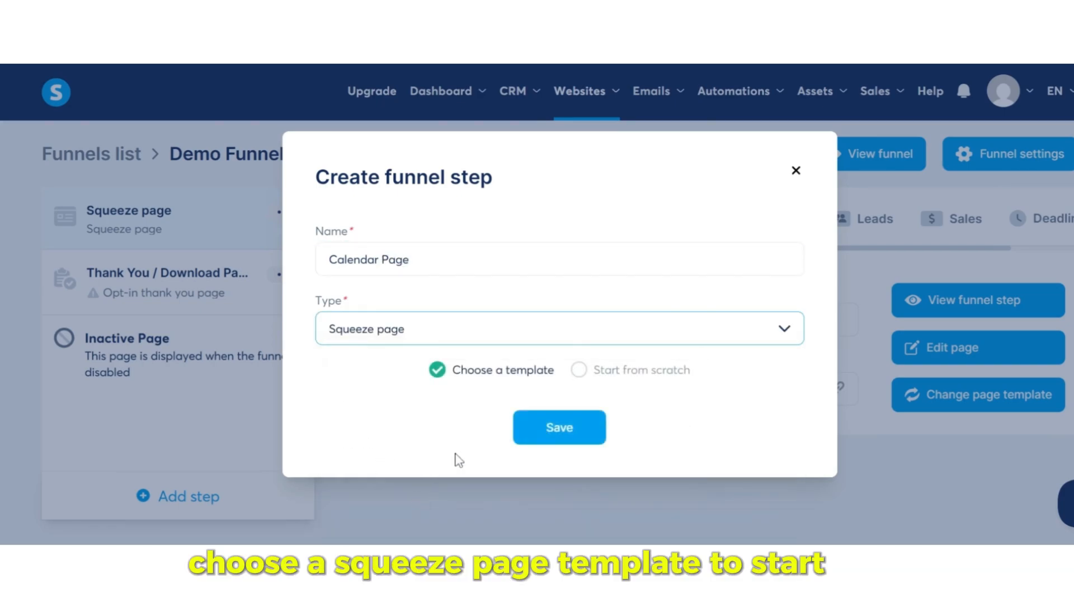
{"action": "left_click", "coordinate": [559, 428]}
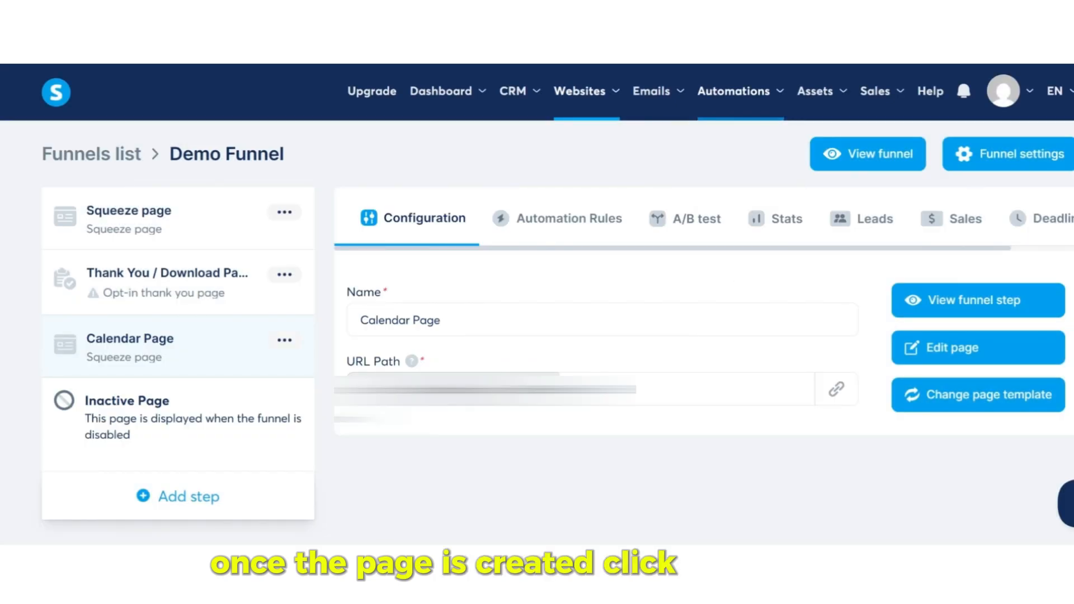
Edit the Calendar Page by adding a row below the hero section and placing a Calendar element in it.
{"action": "left_click", "coordinate": [932, 346]}
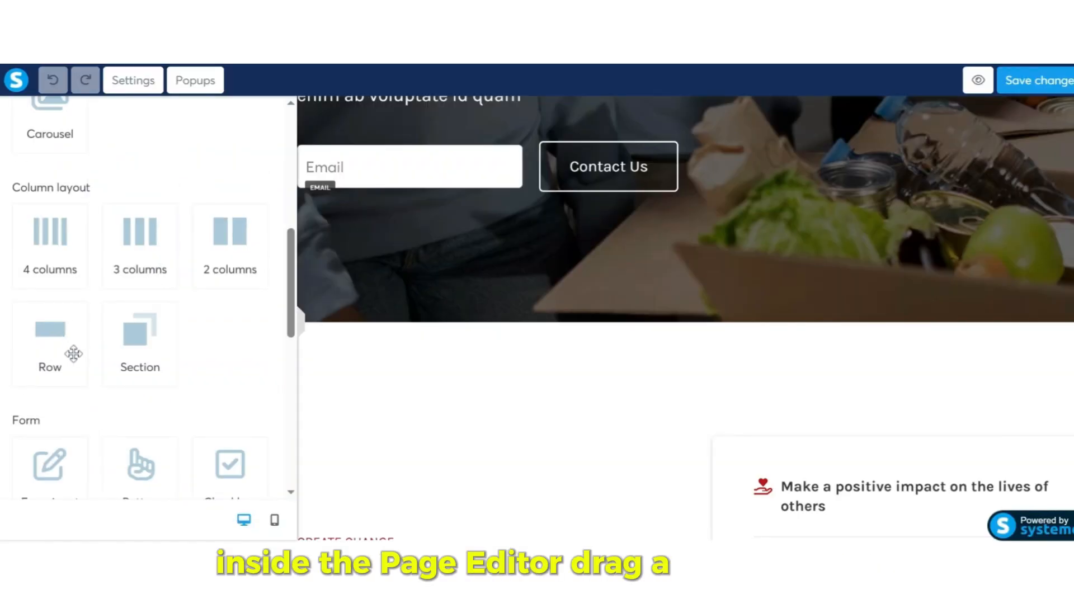
{"action": "left_click_drag", "start_coordinate": [73, 353], "coordinate": [421, 385]}
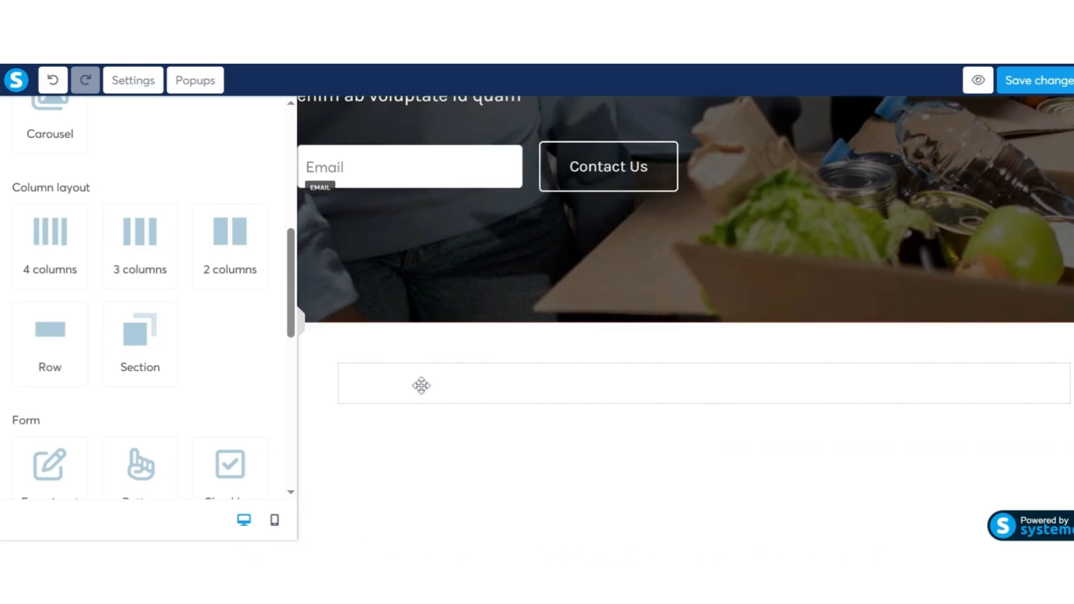
{"action": "scroll", "coordinate": [170, 382], "scroll_direction": "down", "scroll_amount": 3}
{"action": "left_click_drag", "start_coordinate": [151, 429], "coordinate": [554, 411]}
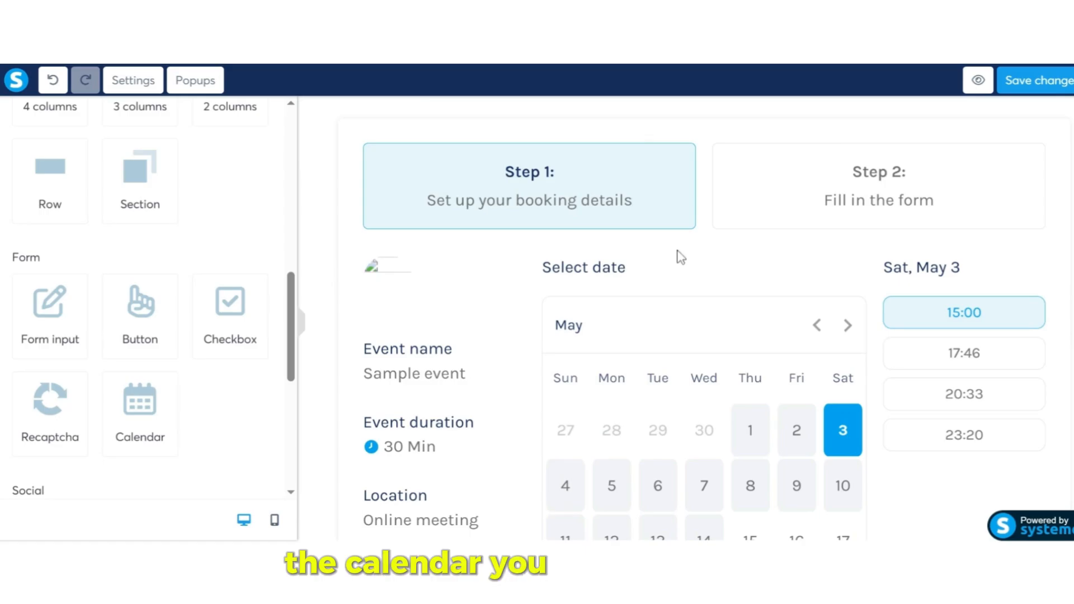
{"action": "scroll", "coordinate": [646, 311], "scroll_direction": "down", "scroll_amount": 2}
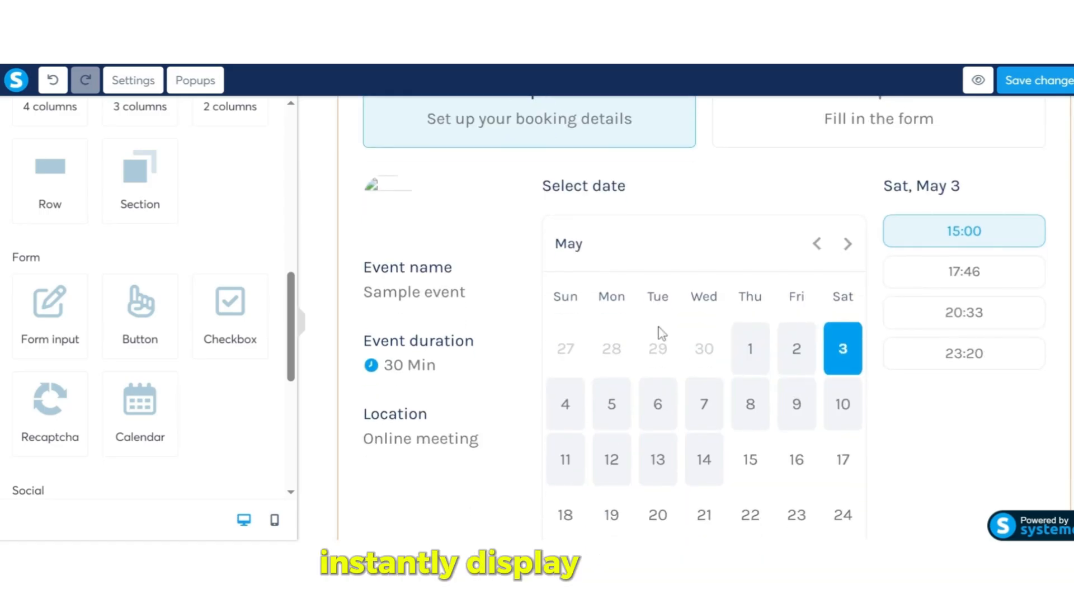
Link the page's Calendar element to the Test Calendar event and show its Form settings.
{"action": "scroll", "coordinate": [662, 334], "scroll_direction": "down", "scroll_amount": 2}
{"action": "scroll", "coordinate": [660, 334], "scroll_direction": "up", "scroll_amount": 4}
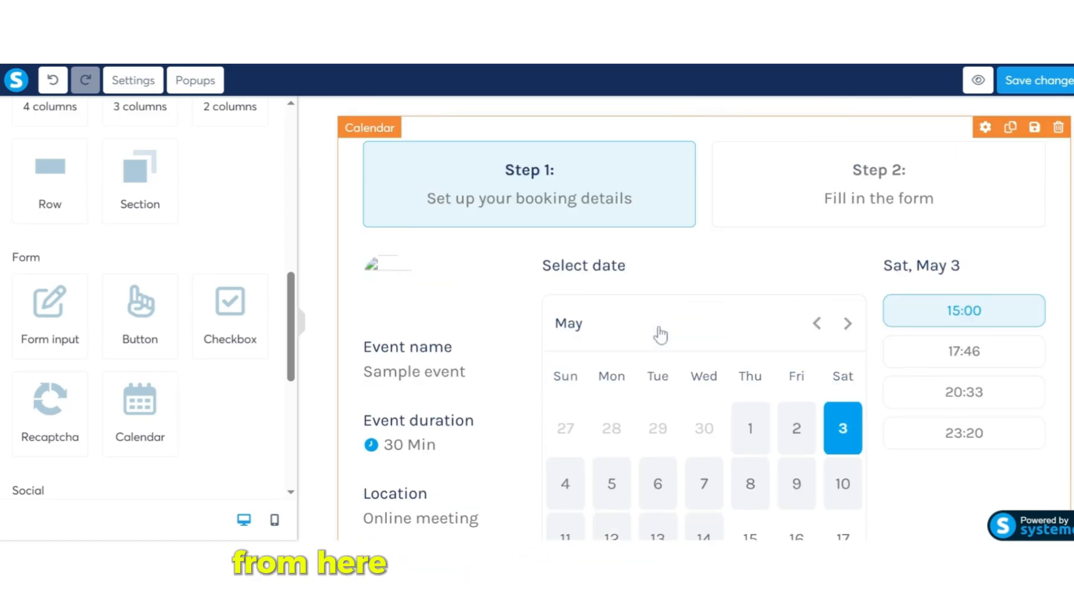
{"action": "left_click", "coordinate": [705, 186]}
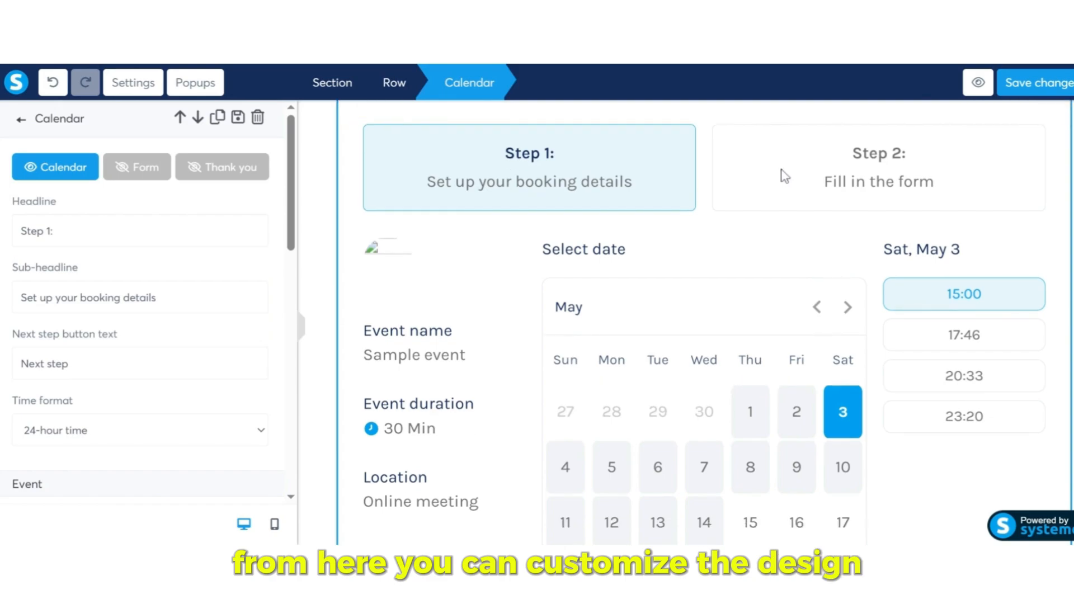
{"action": "left_click", "coordinate": [788, 165]}
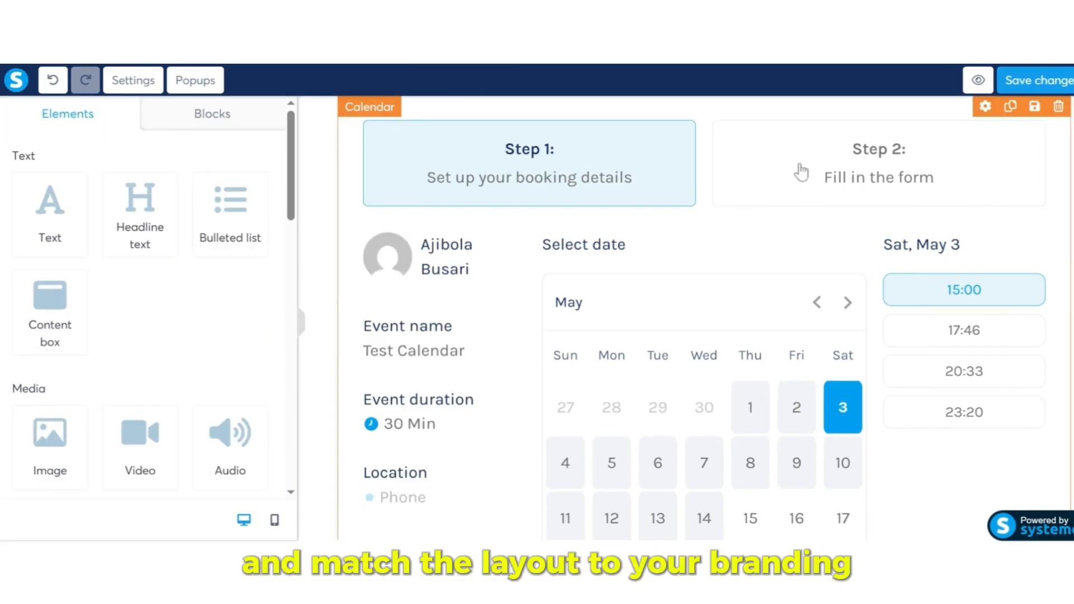
{"action": "left_click", "coordinate": [802, 172]}
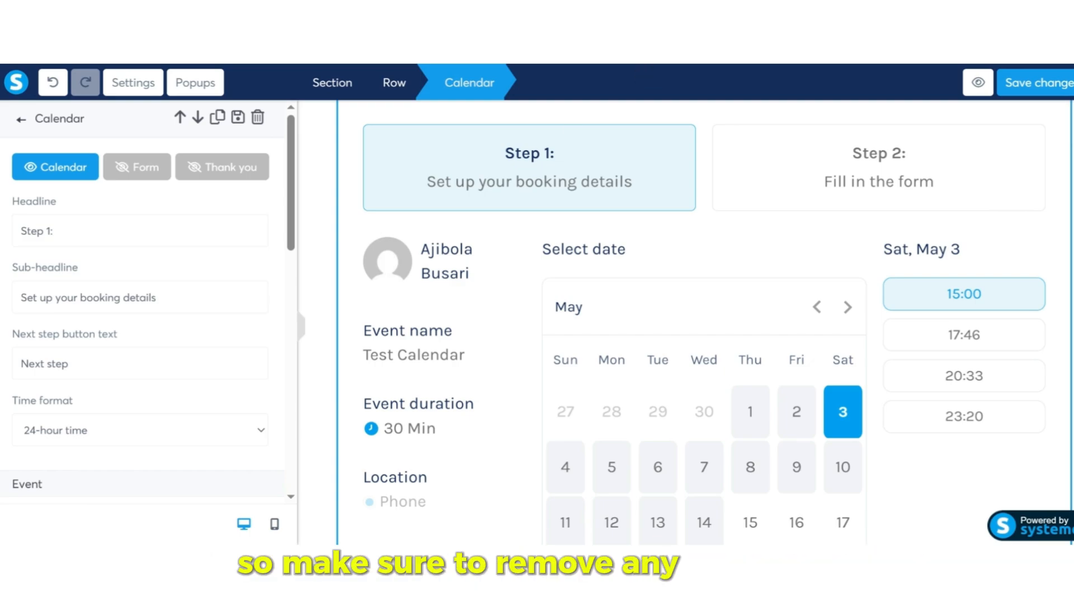
{"action": "left_click", "coordinate": [142, 167]}
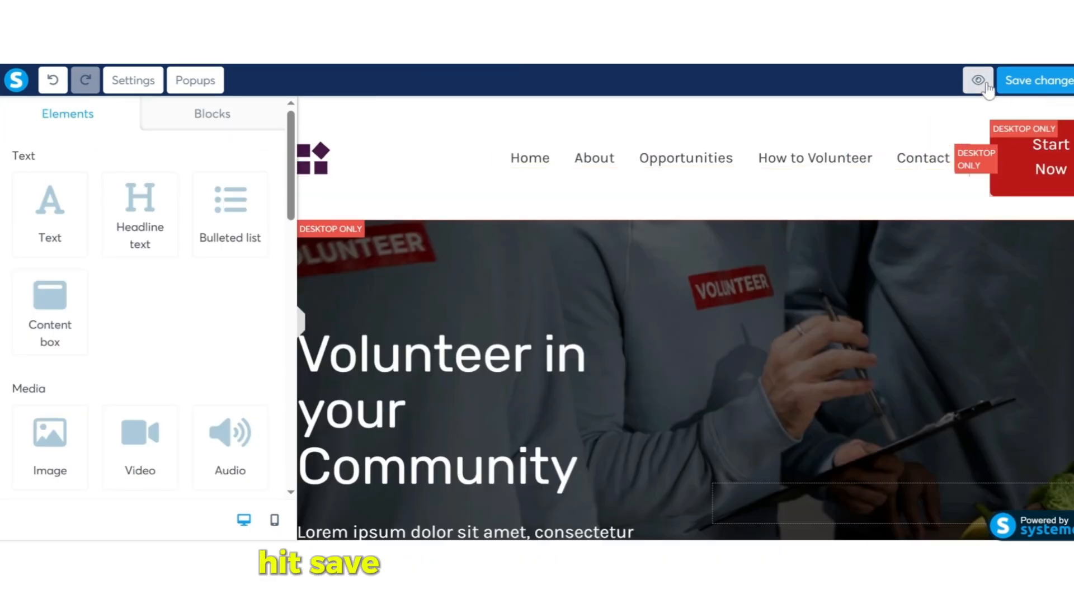
Preview the edited page and move the Calendar Page step below the Thank You / Download Page in the Demo Funnel.
{"action": "left_click", "coordinate": [987, 87]}
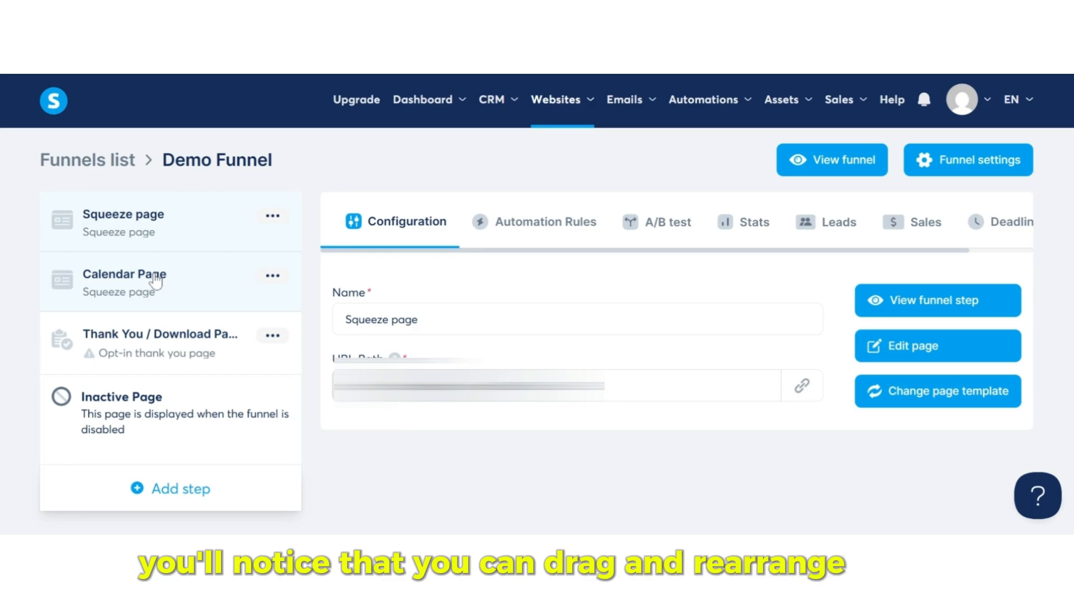
{"action": "left_click_drag", "start_coordinate": [175, 308], "coordinate": [185, 353]}
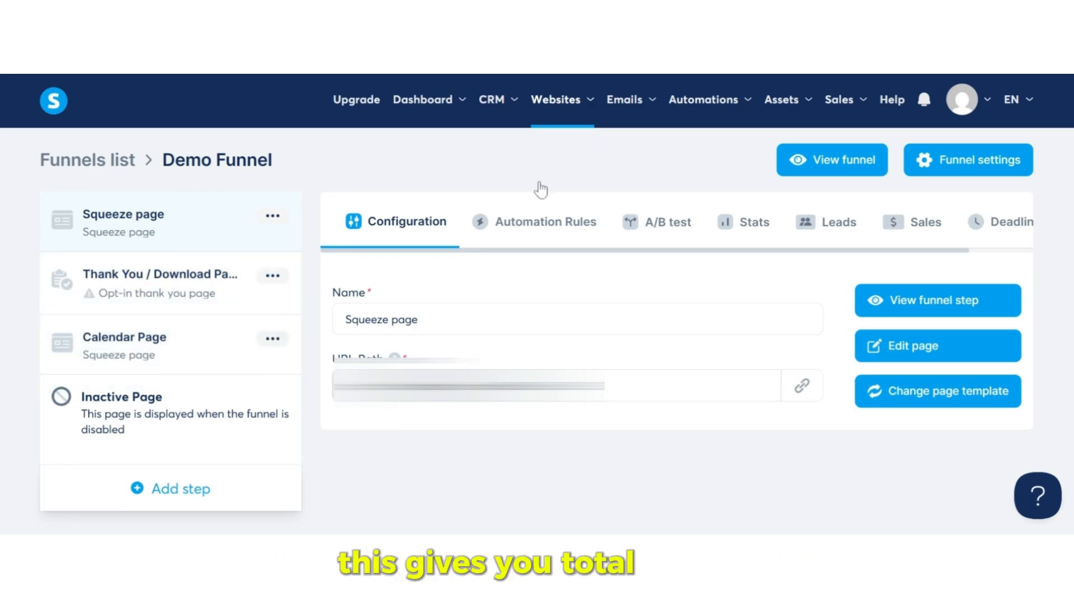
Start a new CRM pipeline named Sales Pipeline and review its default stages.
{"action": "mouse_move", "coordinate": [496, 102]}
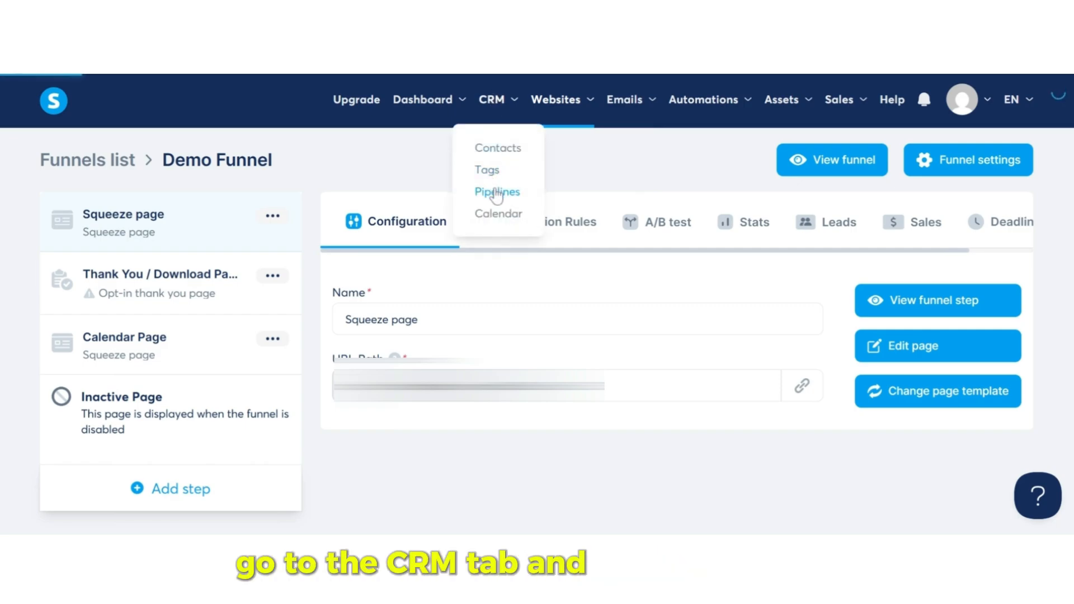
{"action": "left_click", "coordinate": [496, 195]}
{"action": "left_click", "coordinate": [999, 161]}
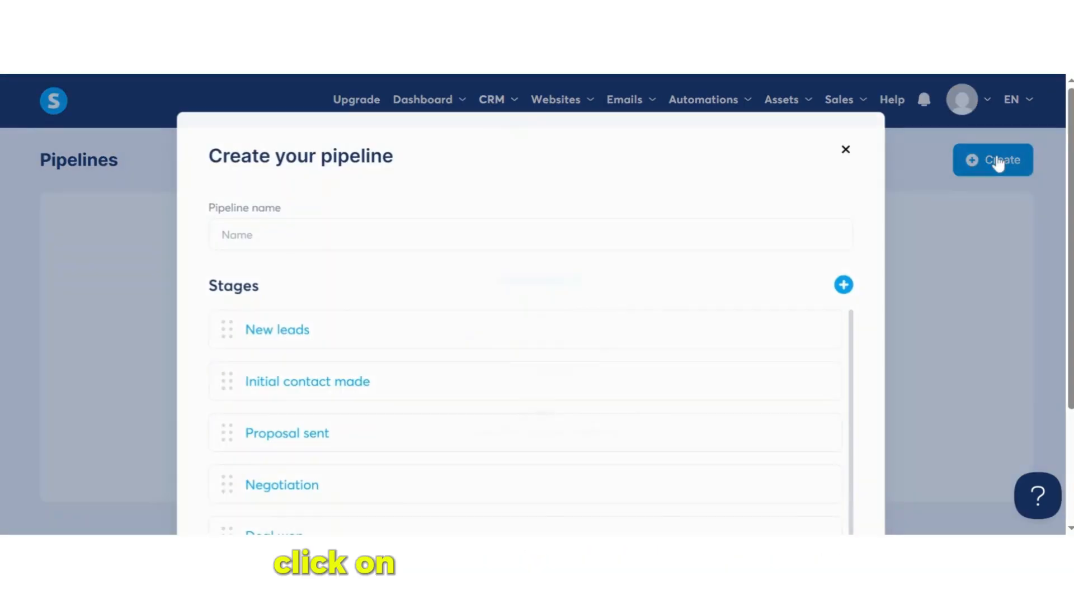
{"action": "left_click", "coordinate": [530, 235]}
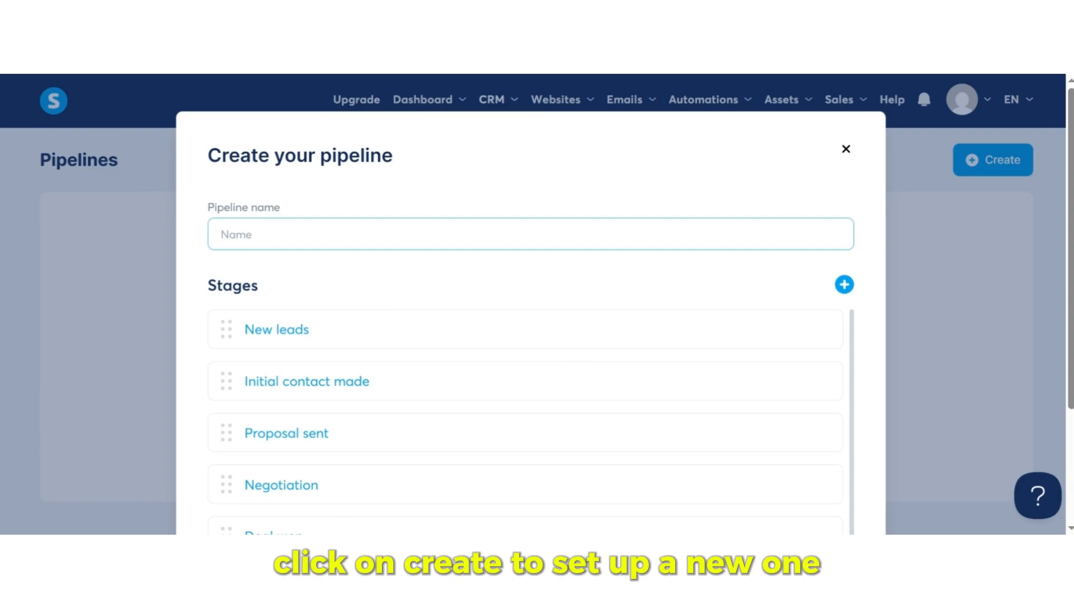
{"action": "type", "text": "Sales Pipeline"}
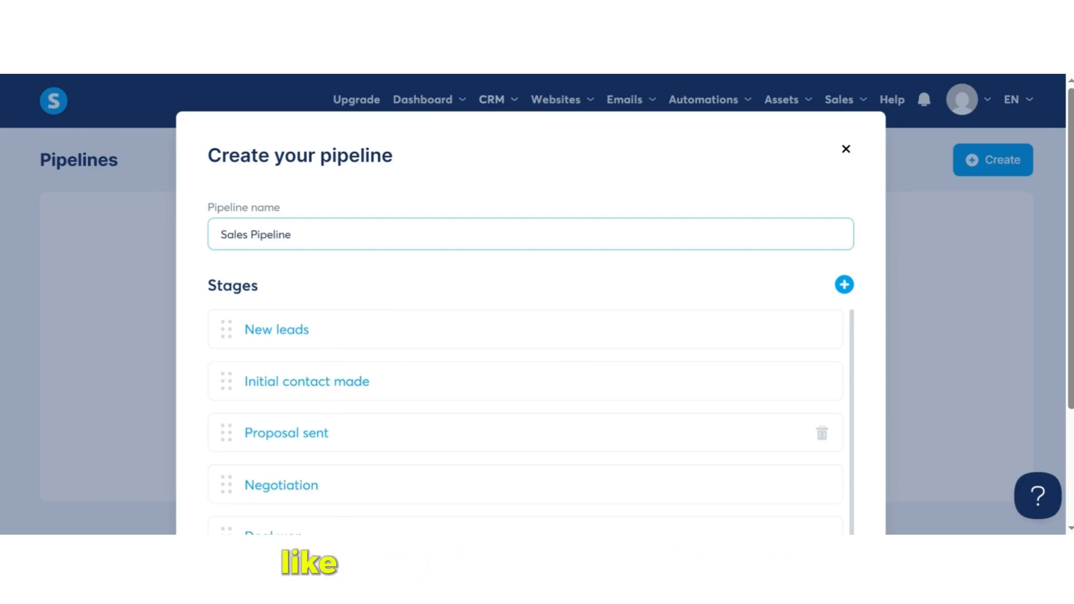
{"action": "scroll", "coordinate": [340, 502], "scroll_direction": "down", "scroll_amount": 1}
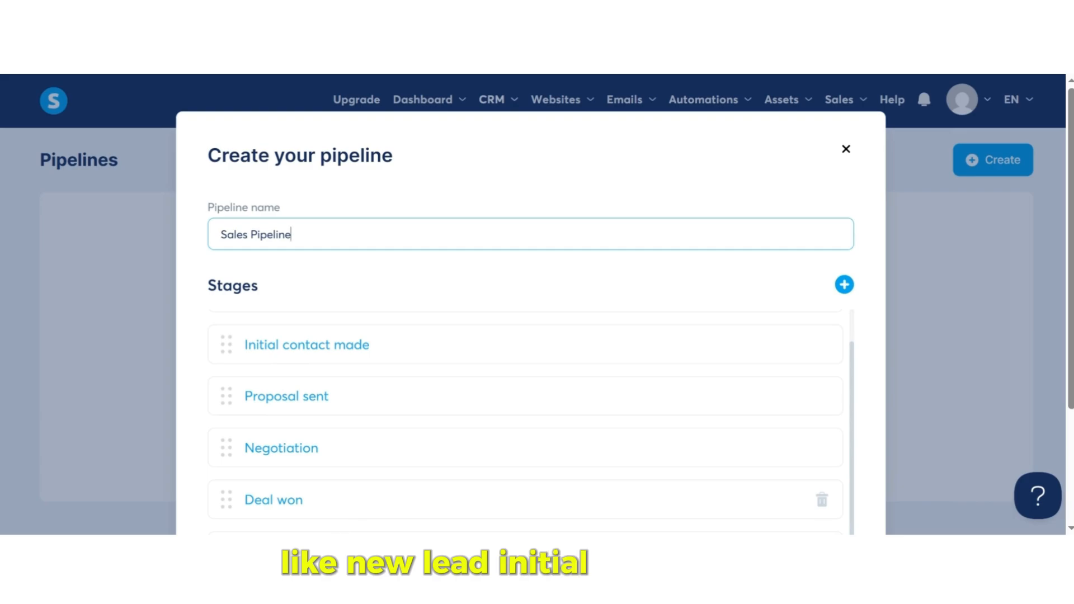
{"action": "scroll", "coordinate": [340, 502], "scroll_direction": "up", "scroll_amount": 1}
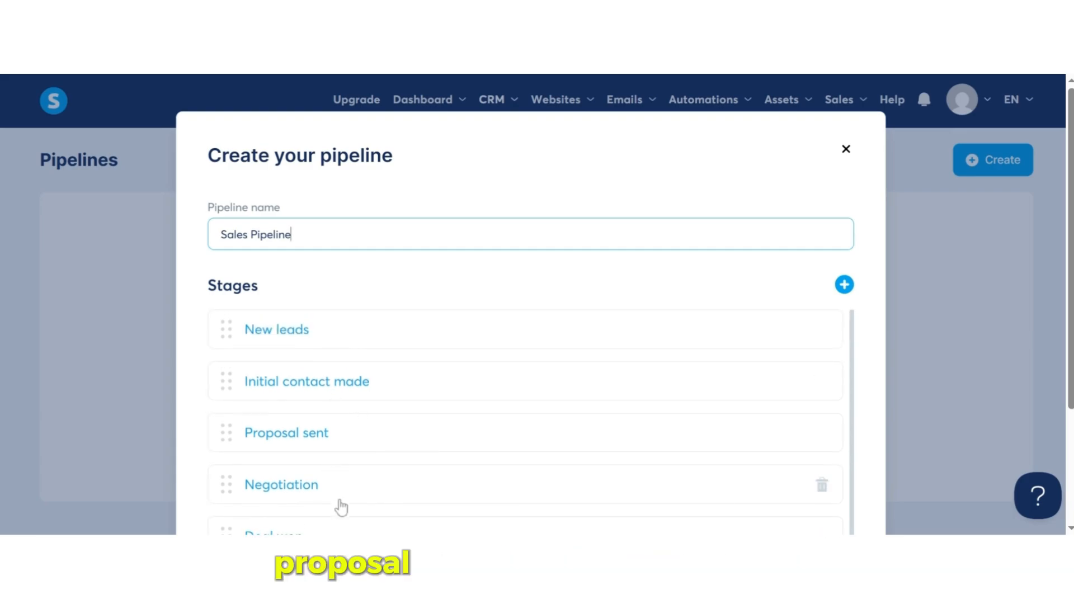
{"action": "scroll", "coordinate": [341, 507], "scroll_direction": "down", "scroll_amount": 1}
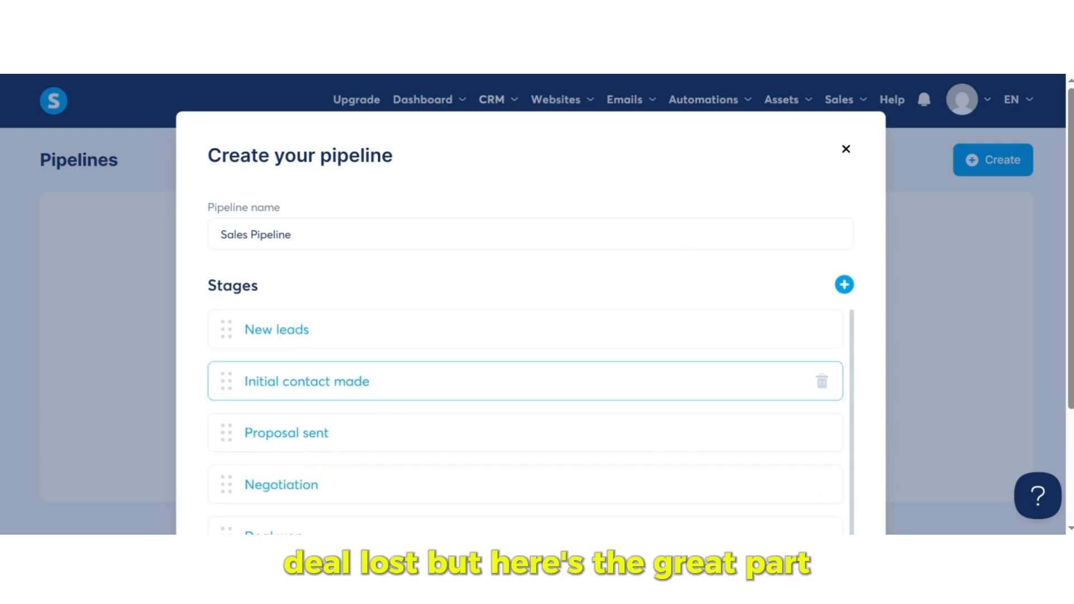
Rename the pipeline's "Initial contact made" stage to Appointment Booked.
{"action": "key", "text": "BackSpace"}
{"action": "key", "text": "BackSpace"}
{"action": "key", "text": "BackSpace"}
{"action": "key", "text": "BackSpace"}
{"action": "key", "text": "BackSpace"}
{"action": "key", "text": "BackSpace"}
{"action": "key", "text": "BackSpace"}
{"action": "key", "text": "BackSpace"}
{"action": "key", "text": "BackSpace"}
{"action": "key", "text": "BackSpace"}
{"action": "key", "text": "BackSpace"}
{"action": "key", "text": "BackSpace"}
{"action": "key", "text": "BackSpace"}
{"action": "key", "text": "BackSpace"}
{"action": "key", "text": "BackSpace"}
{"action": "key", "text": "BackSpace"}
{"action": "key", "text": "BackSpace"}
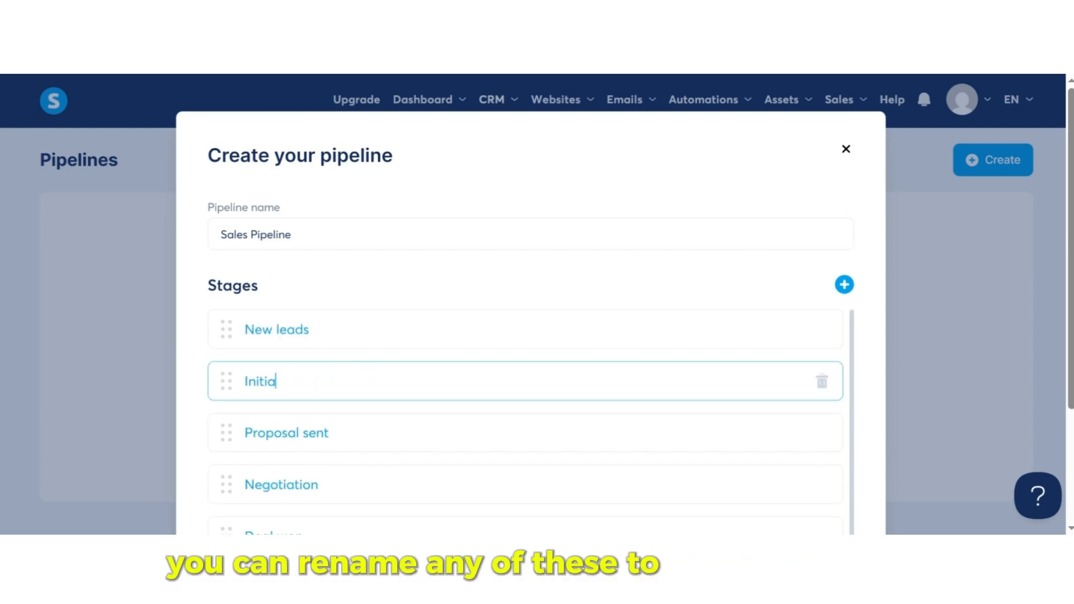
{"action": "type", "text": "Appop"}
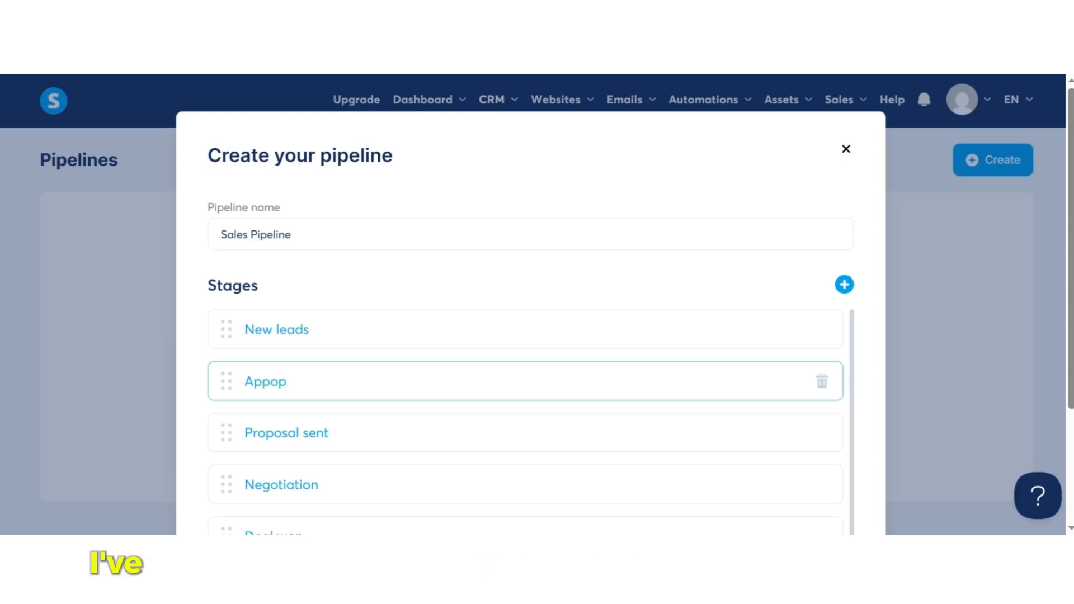
{"action": "key", "text": "BackSpace"}
{"action": "type", "text": "int"}
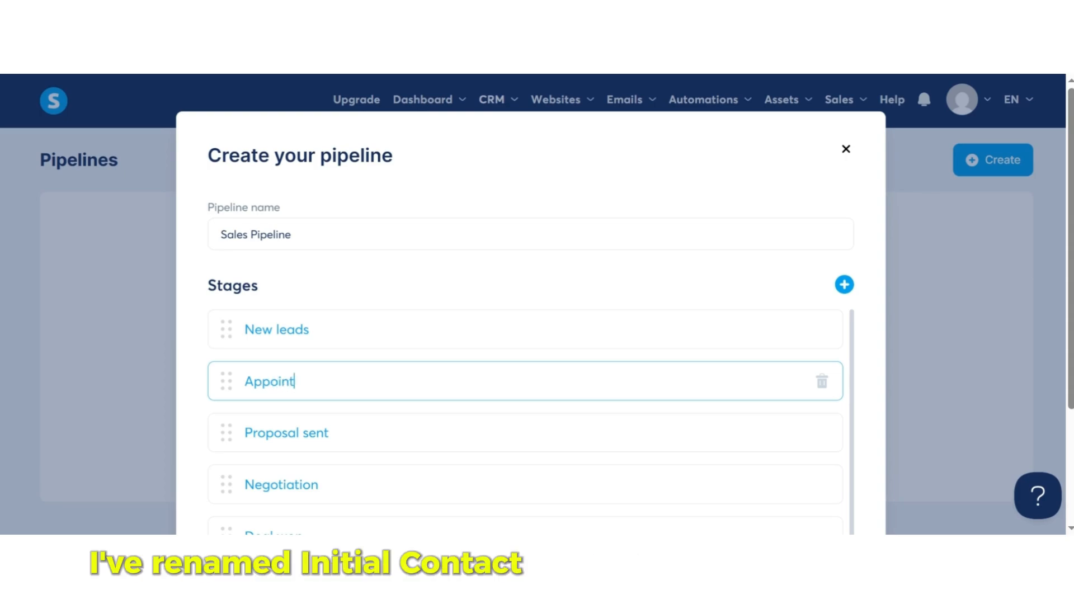
{"action": "type", "text": "ment Booked"}
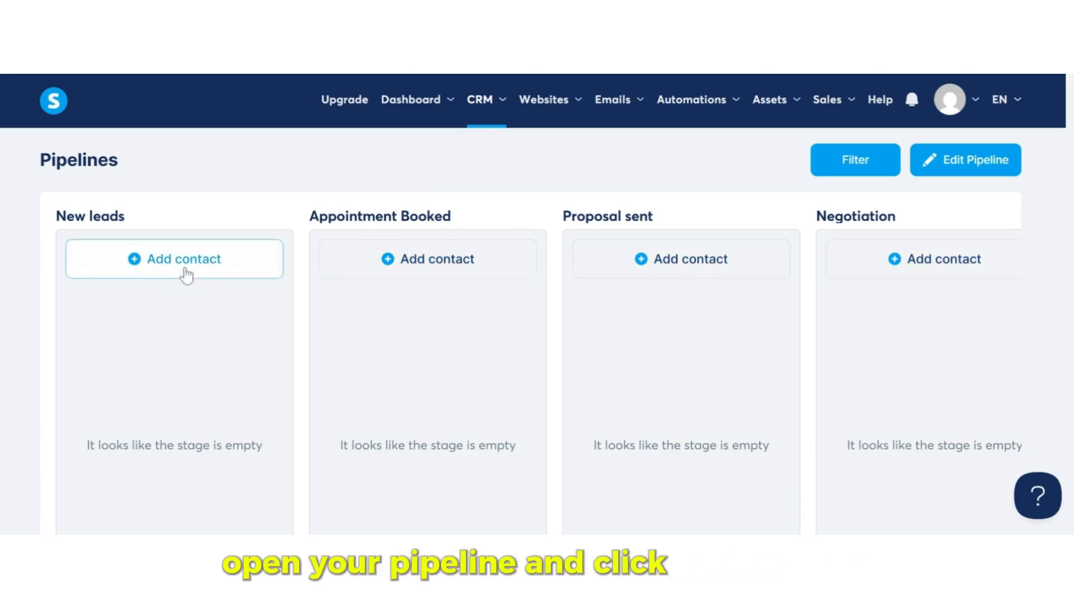
Add a contact to the New leads stage and save the note "Here's a new lead" for it.
{"action": "left_click", "coordinate": [187, 275]}
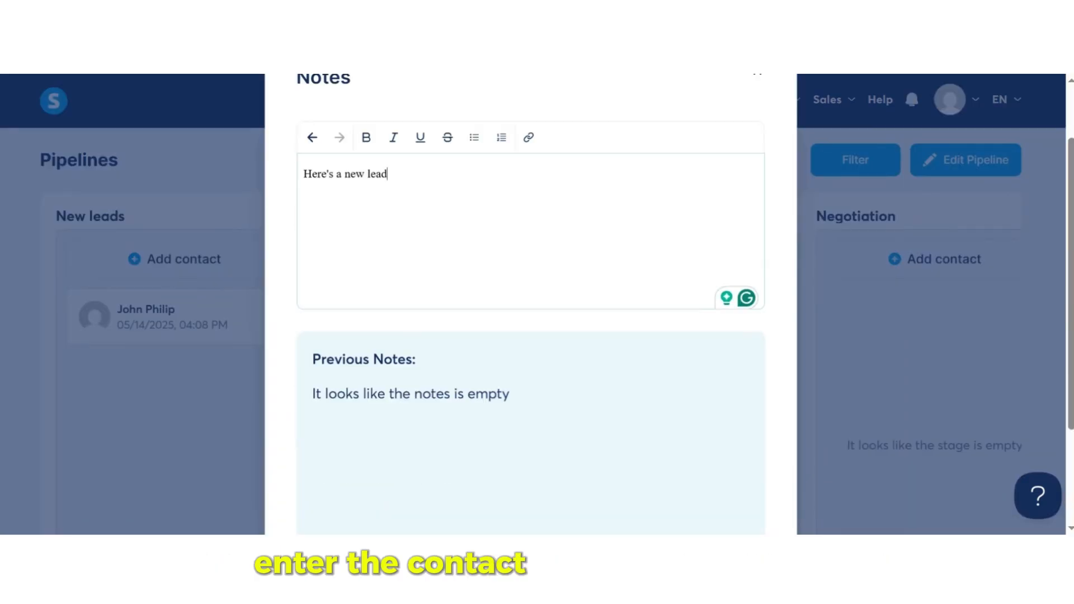
{"action": "scroll", "coordinate": [583, 355], "scroll_direction": "down", "scroll_amount": 3}
{"action": "left_click", "coordinate": [688, 451]}
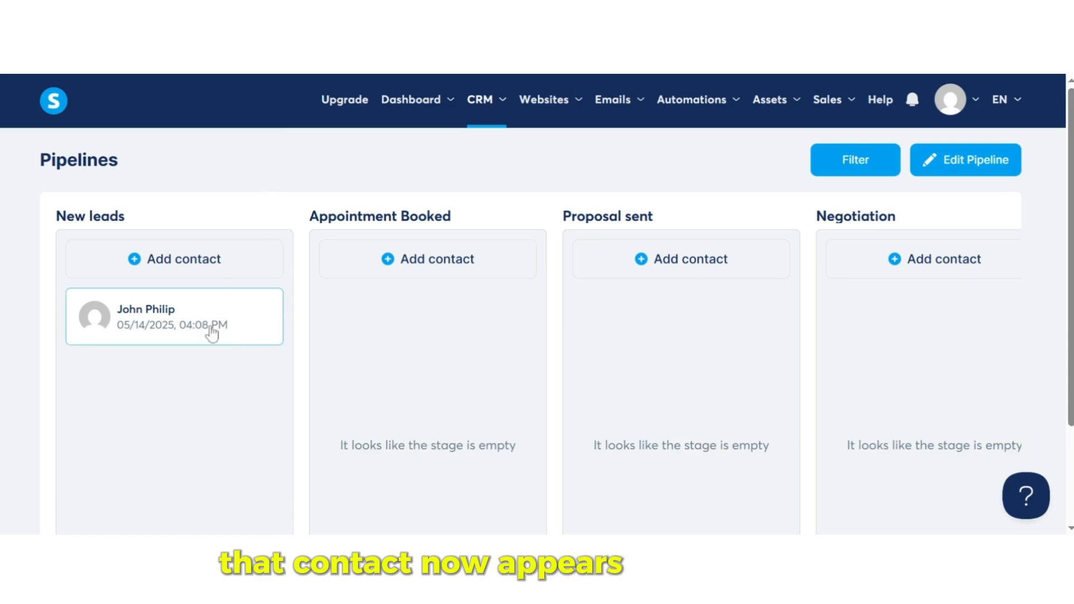
Move the contact card from New leads to Appointment Booked, and from there to Proposal sent.
{"action": "left_click_drag", "start_coordinate": [278, 314], "coordinate": [244, 359]}
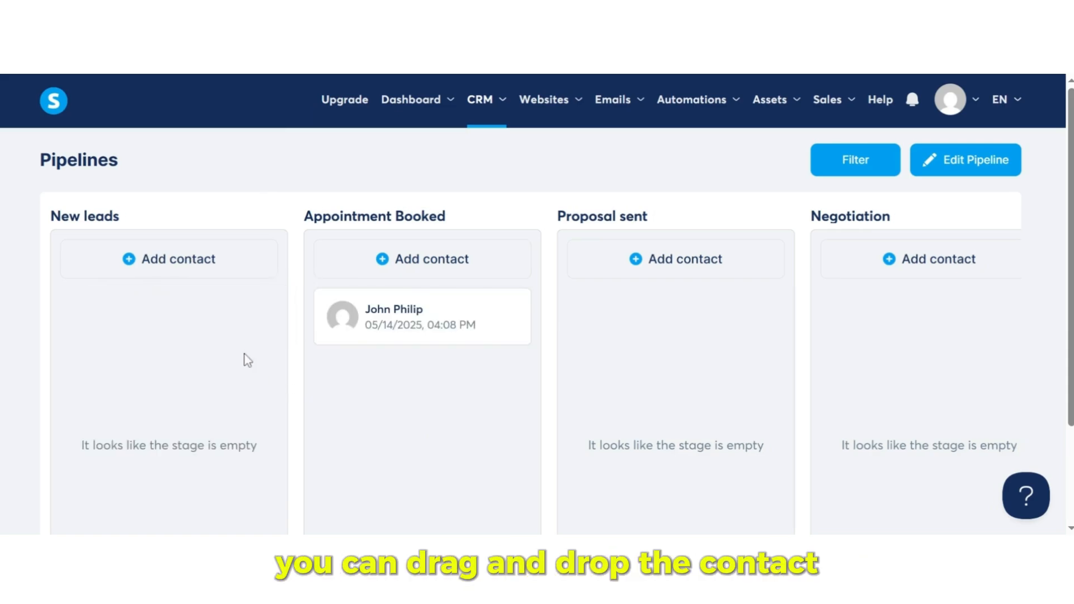
{"action": "left_click_drag", "start_coordinate": [365, 330], "coordinate": [699, 324]}
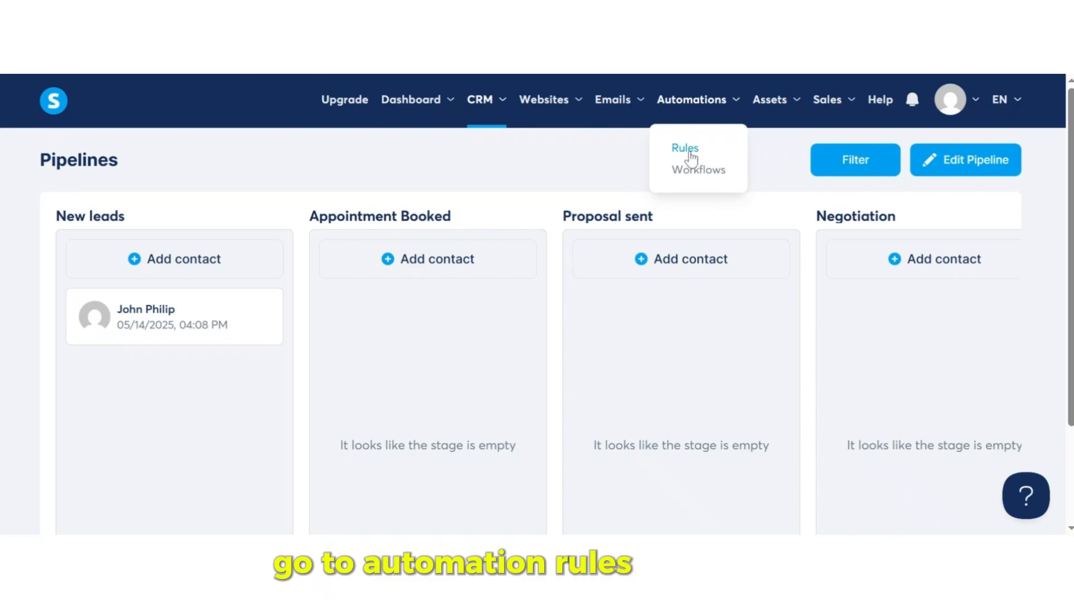
Create an automation rule with the trigger Funnel step form subscribed, for the Squeeze page of the Demo Funnel.
{"action": "left_click", "coordinate": [690, 153]}
{"action": "left_click", "coordinate": [958, 159]}
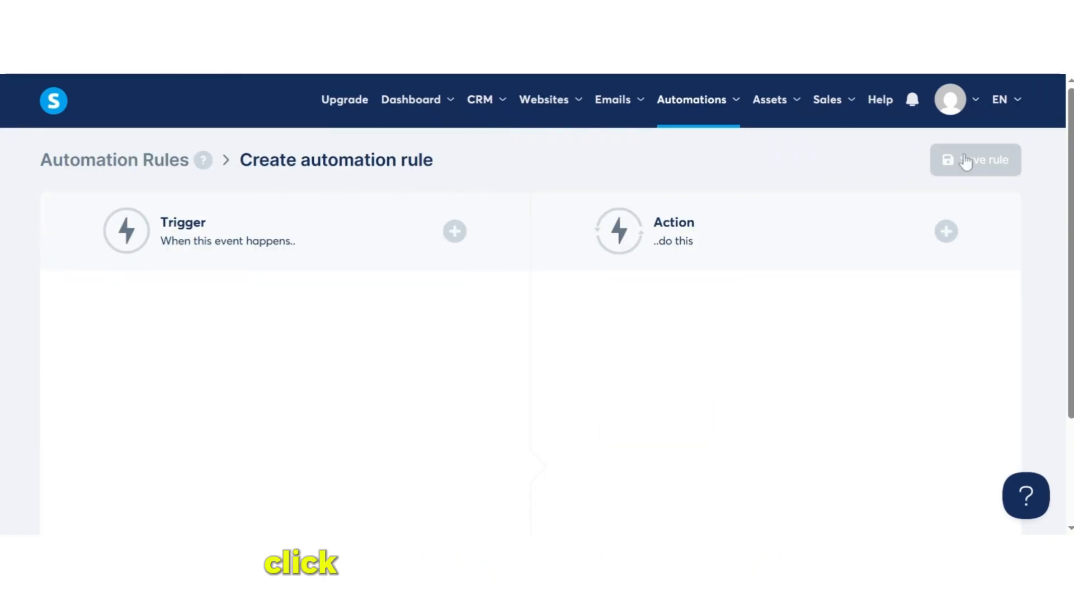
{"action": "left_click", "coordinate": [453, 232]}
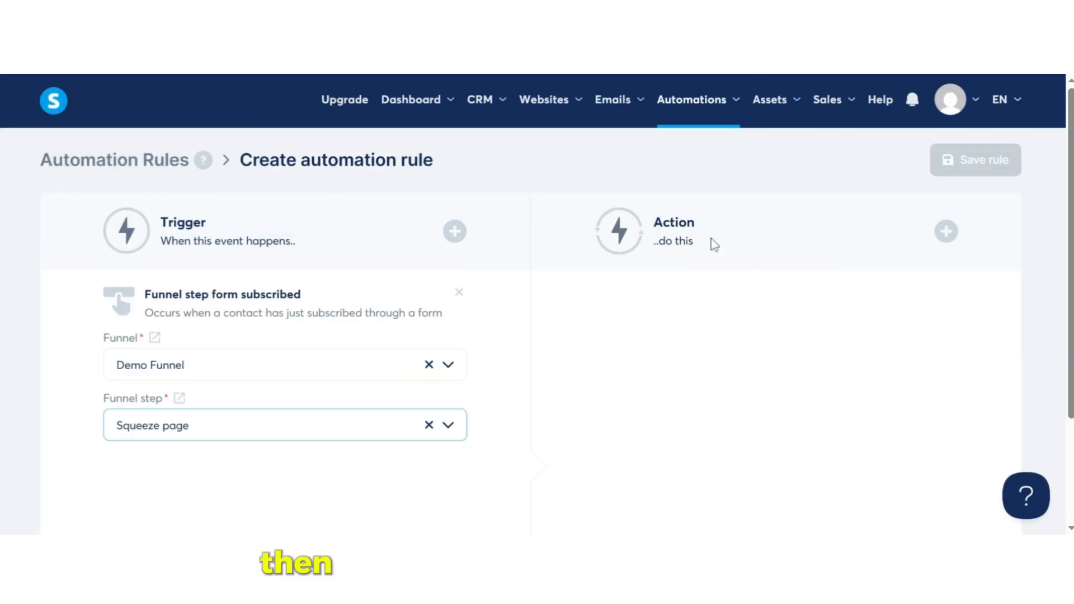
Give the rule an Add to a pipeline stage action that targets the New leads stage of Sales Pipeline.
{"action": "left_click", "coordinate": [945, 232]}
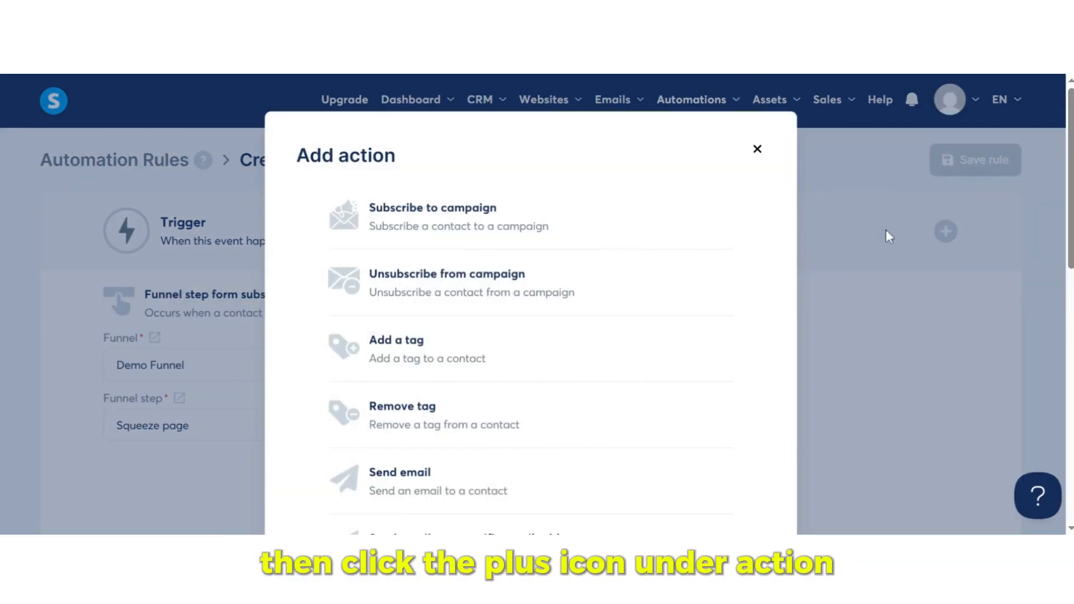
{"action": "scroll", "coordinate": [458, 426], "scroll_direction": "down", "scroll_amount": 10}
{"action": "left_click", "coordinate": [459, 450]}
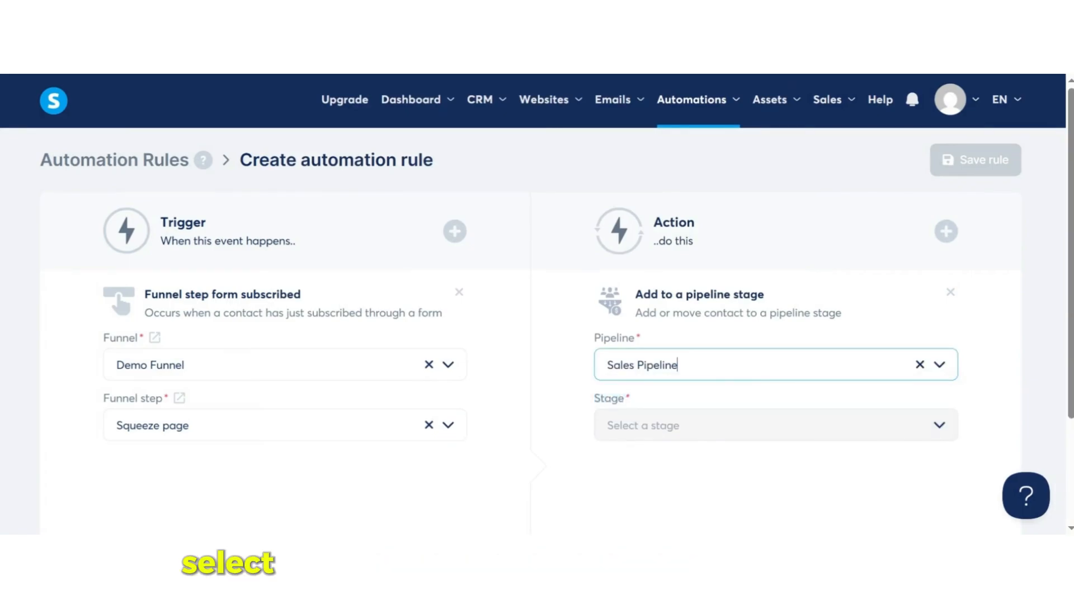
{"action": "left_click", "coordinate": [672, 433]}
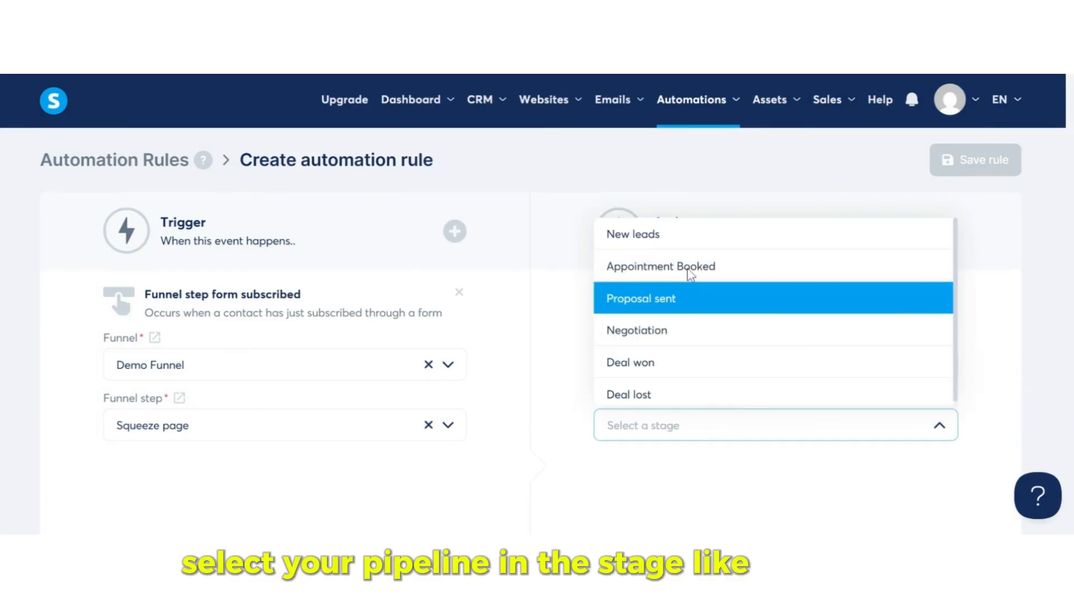
{"action": "left_click", "coordinate": [693, 235]}
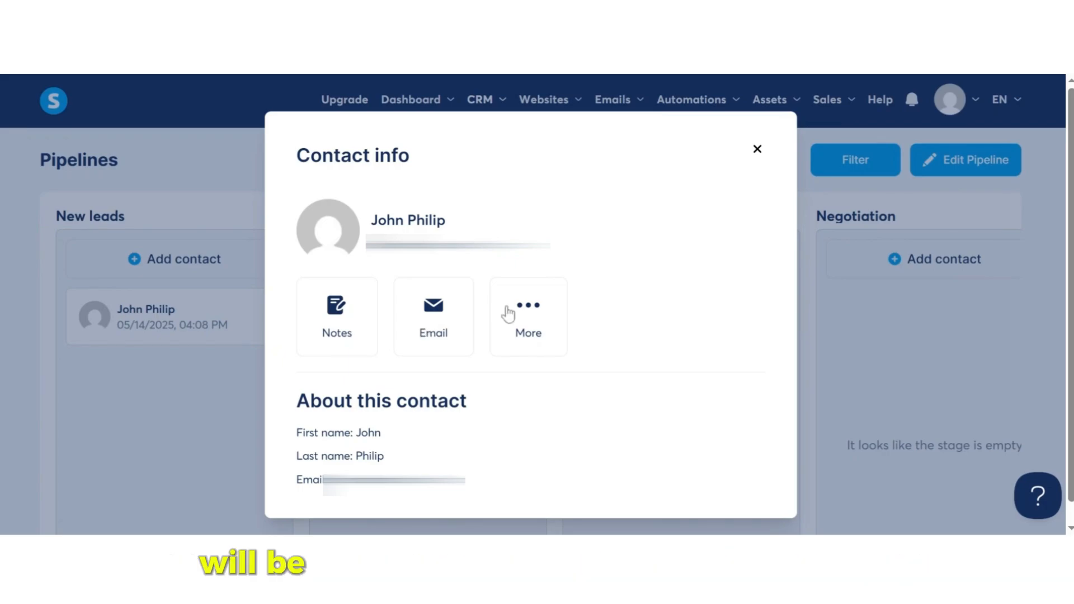
Open the contact info of the New leads contact and show its further options.
{"action": "left_click", "coordinate": [528, 313]}
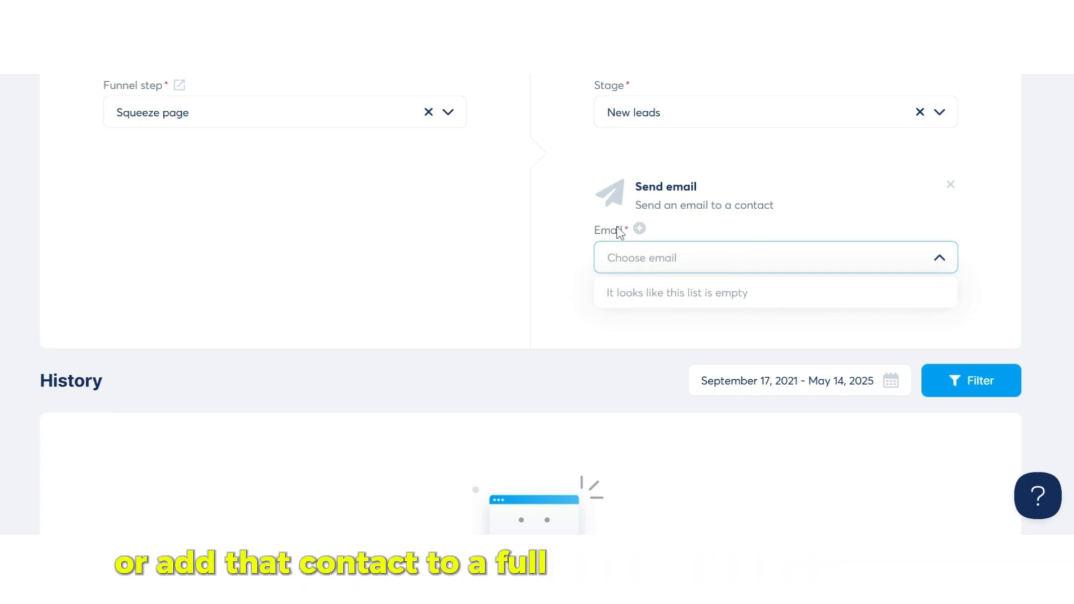
Add a Send email action to the automation rule and create the email Hello for it.
{"action": "left_click", "coordinate": [639, 230]}
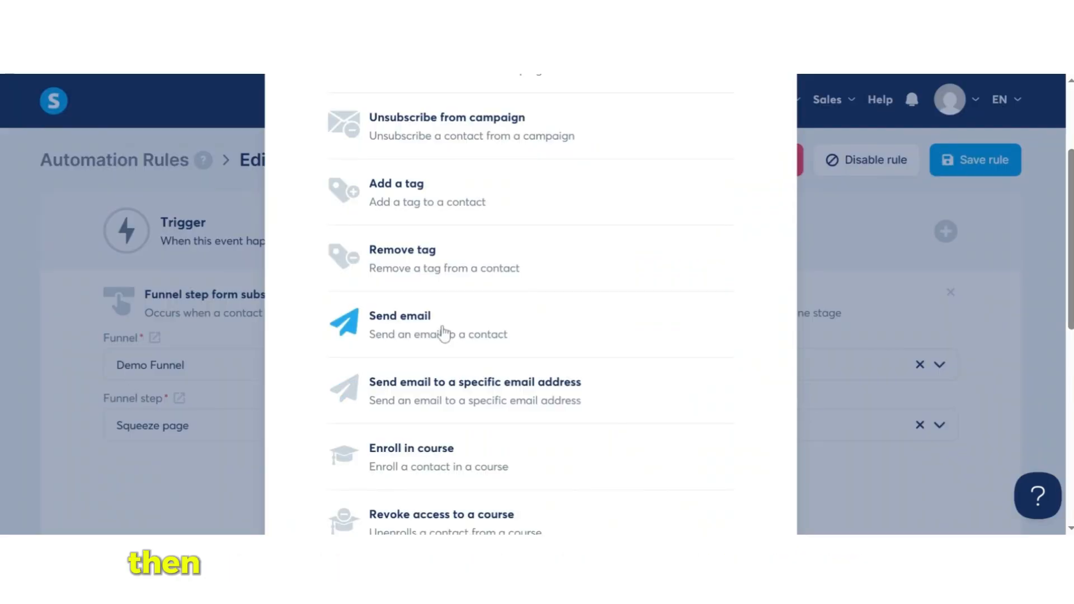
{"action": "left_click", "coordinate": [439, 336]}
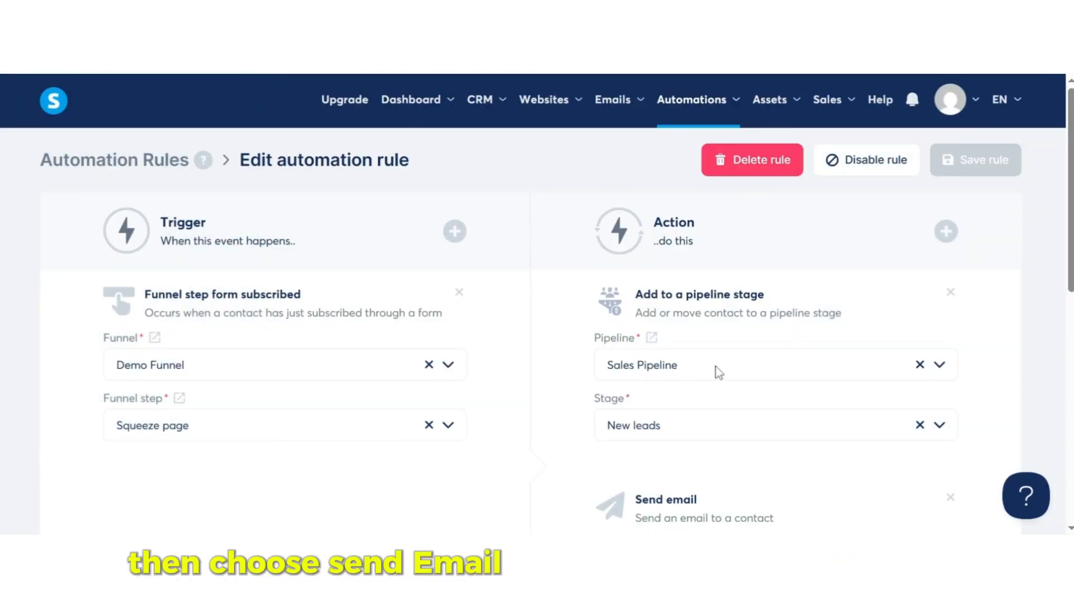
{"action": "scroll", "coordinate": [719, 373], "scroll_direction": "down", "scroll_amount": 2}
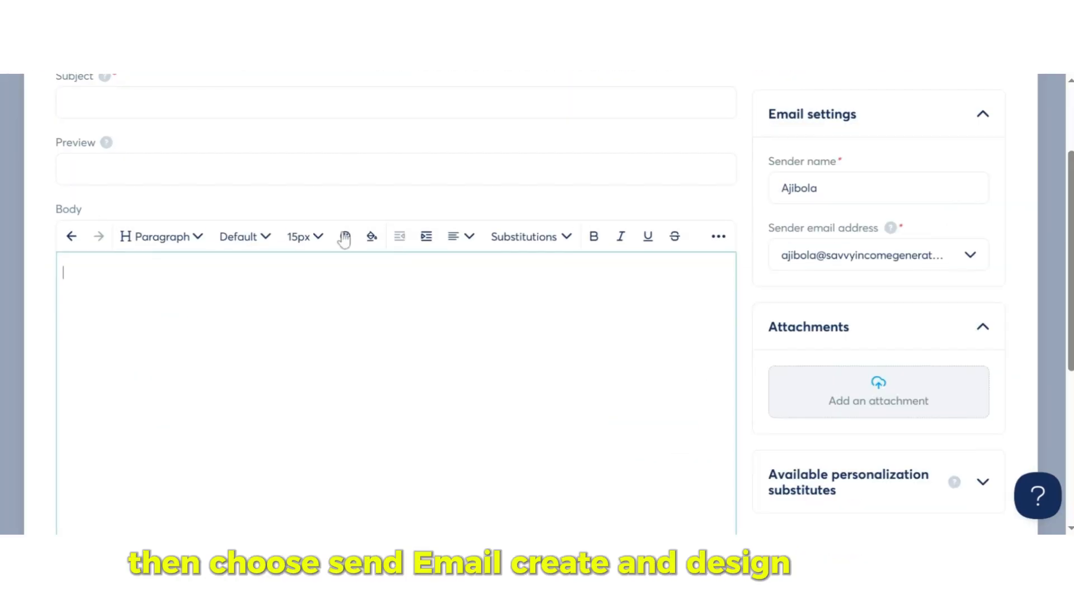
{"action": "scroll", "coordinate": [396, 280], "scroll_direction": "down", "scroll_amount": 3}
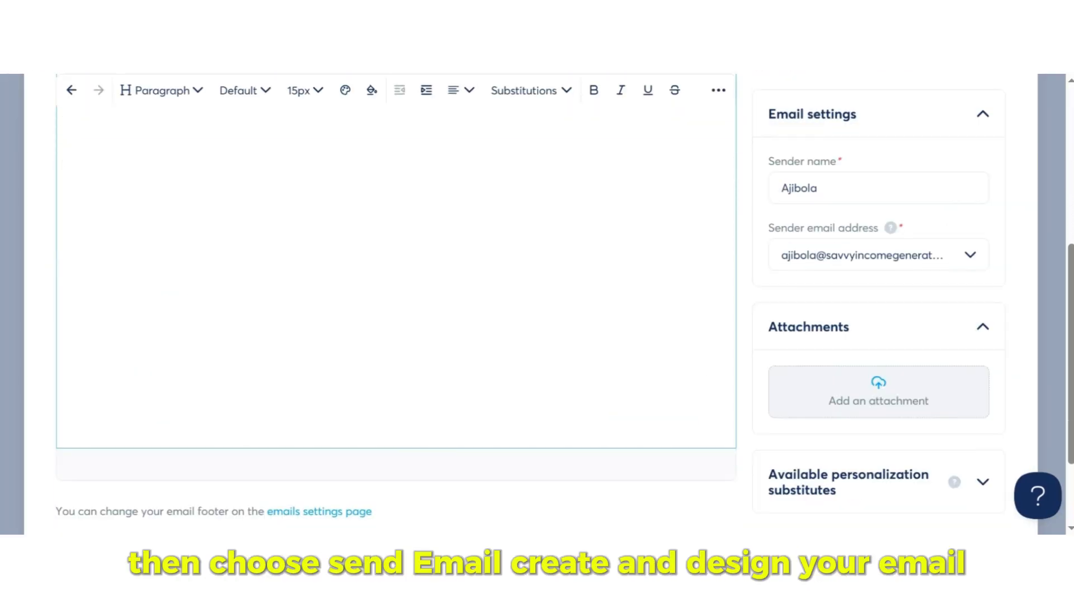
{"action": "scroll", "coordinate": [487, 396], "scroll_direction": "down", "scroll_amount": 2}
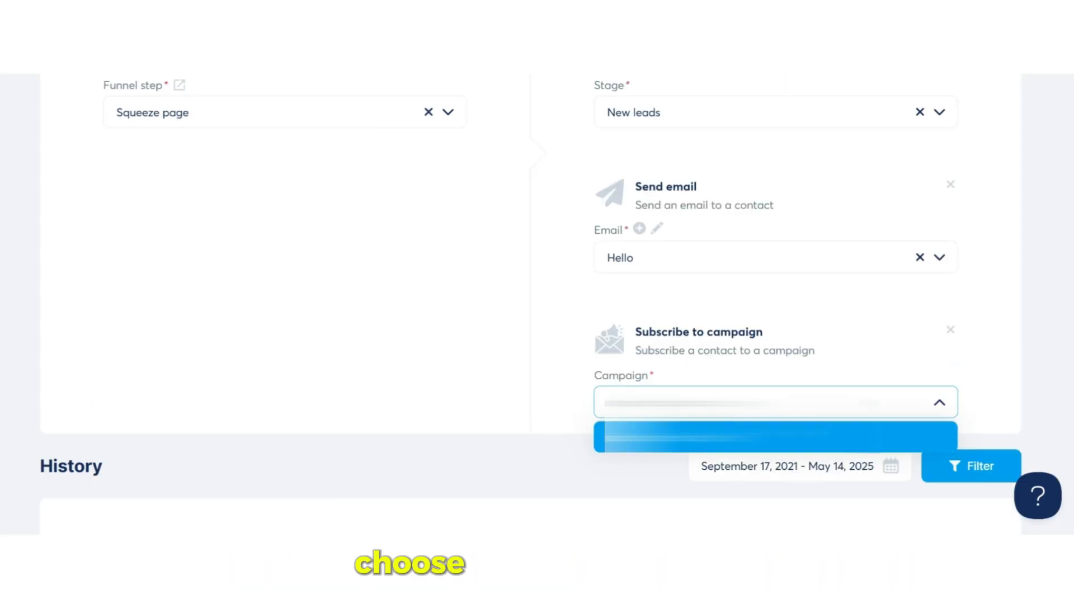
Add a Subscribe to campaign action to the rule and choose the existing campaign for it.
{"action": "left_click", "coordinate": [783, 437]}
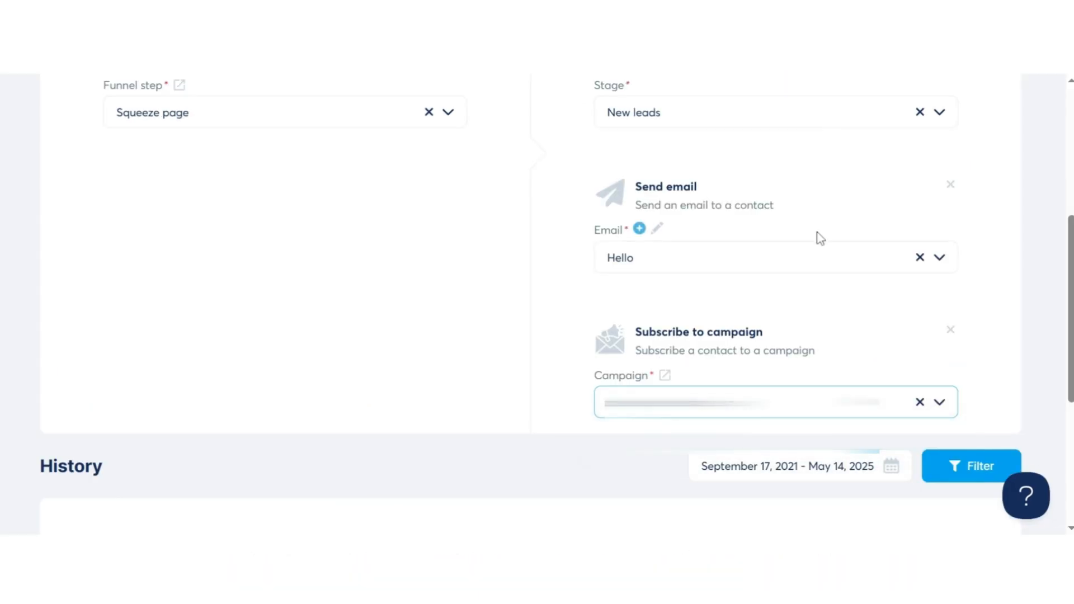
Check the trigger and actions of the automation rule and save the rule.
{"action": "scroll", "coordinate": [851, 330], "scroll_direction": "down", "scroll_amount": 4}
{"action": "scroll", "coordinate": [854, 339], "scroll_direction": "up", "scroll_amount": 7}
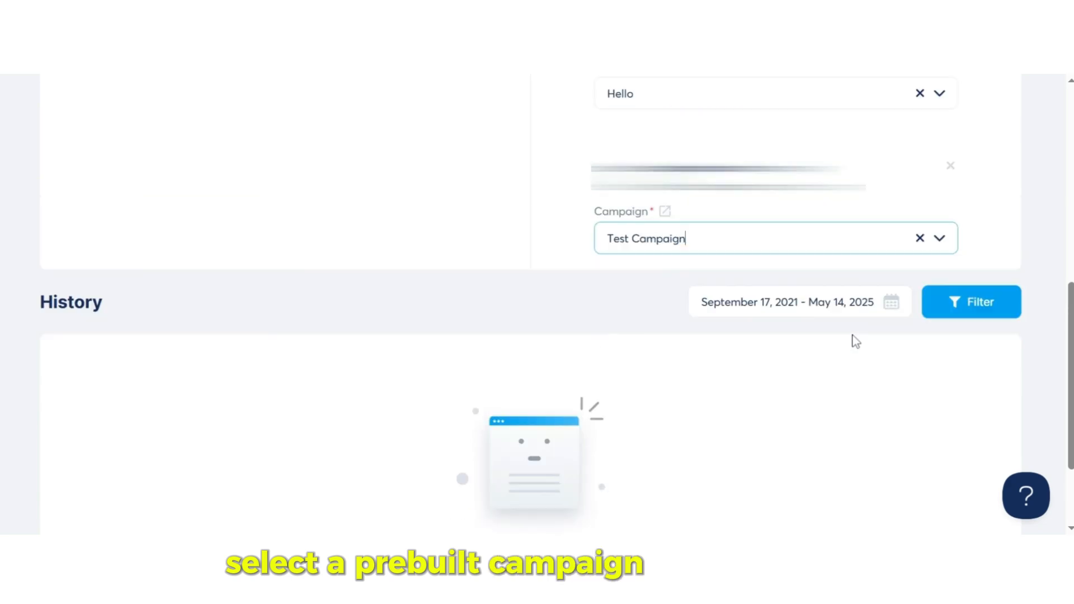
{"action": "scroll", "coordinate": [855, 341], "scroll_direction": "up", "scroll_amount": 3}
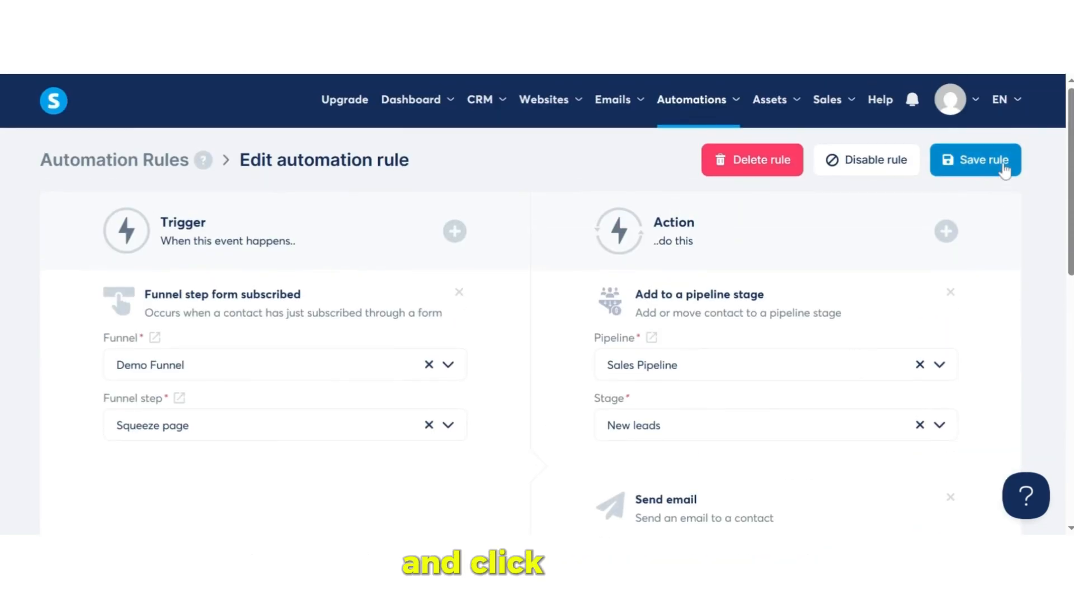
{"action": "left_click", "coordinate": [1004, 166]}
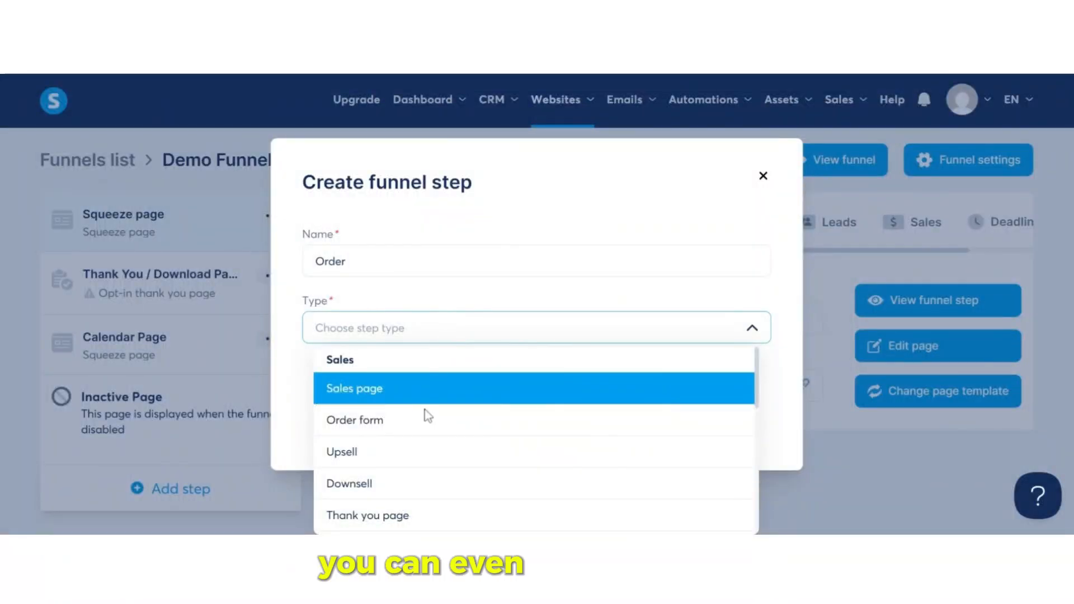
Create the Order step as an Order form in Demo Funnel and apply the first order form template.
{"action": "left_click", "coordinate": [422, 421]}
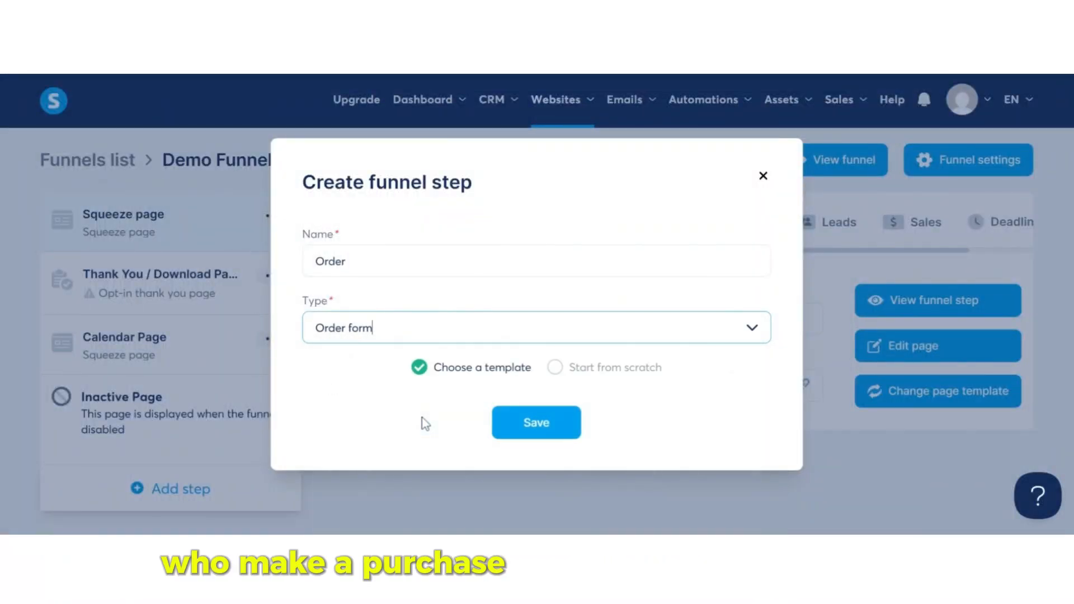
{"action": "left_click", "coordinate": [535, 436]}
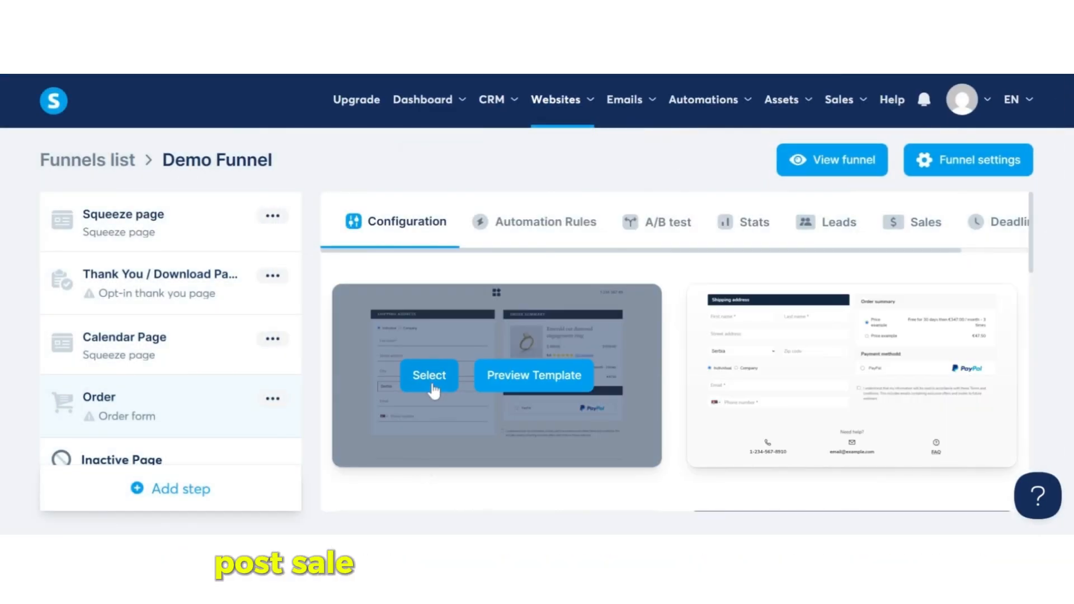
{"action": "left_click", "coordinate": [434, 388]}
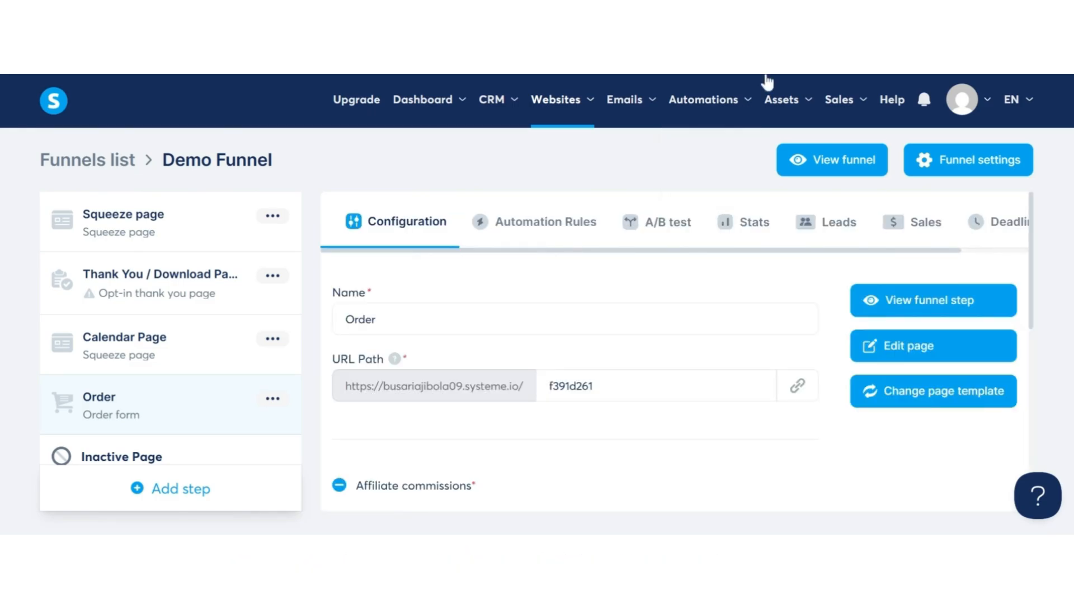
Add an automation rule to the Order step with New sale as its trigger.
{"action": "left_click", "coordinate": [541, 222]}
{"action": "scroll", "coordinate": [635, 230], "scroll_direction": "down", "scroll_amount": 3}
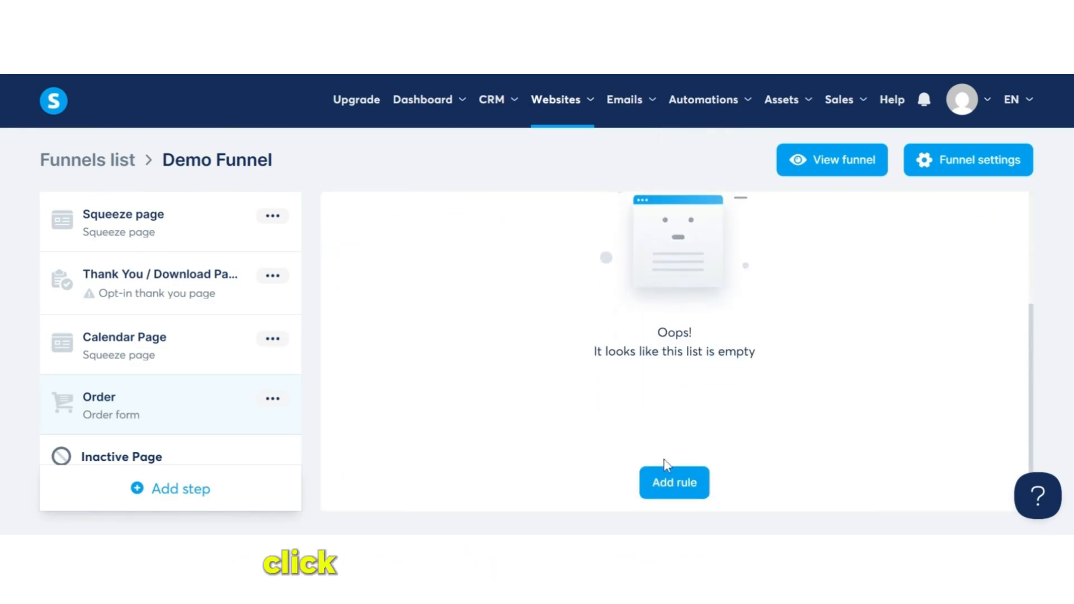
{"action": "left_click", "coordinate": [669, 479]}
{"action": "left_click", "coordinate": [443, 226]}
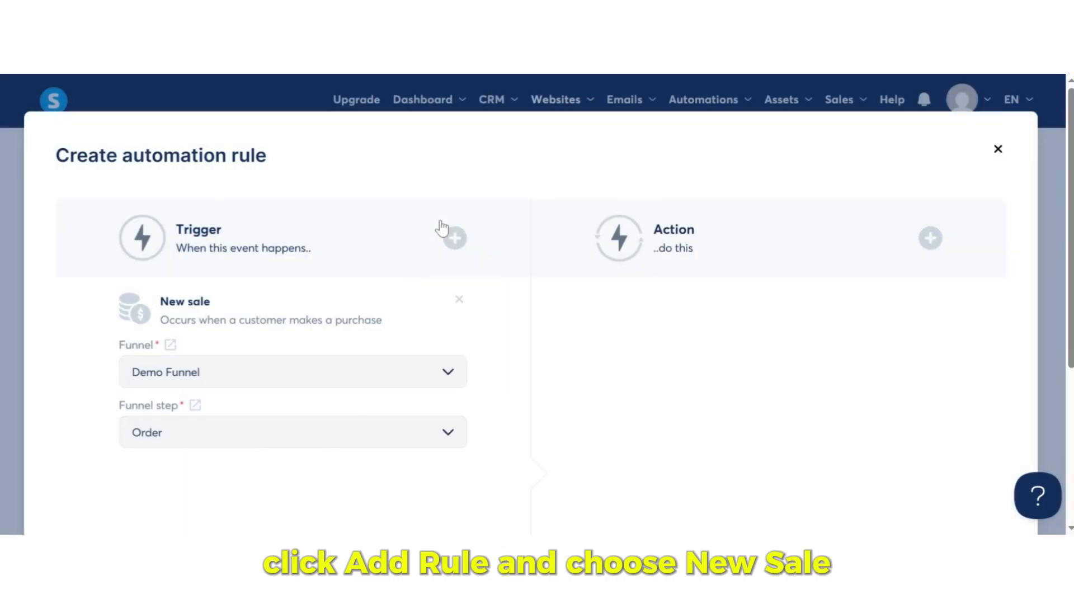
Give the rule an Add to a pipeline stage action for the Deal won stage of Sales Pipeline and save it.
{"action": "left_click", "coordinate": [931, 239]}
{"action": "scroll", "coordinate": [446, 409], "scroll_direction": "down", "scroll_amount": 5}
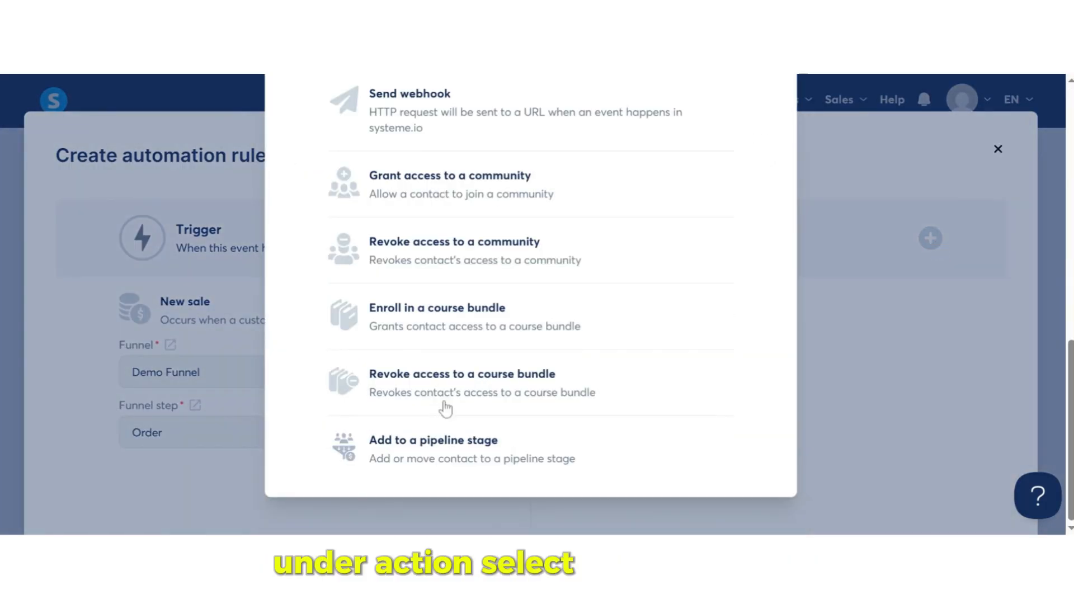
{"action": "left_click", "coordinate": [430, 446]}
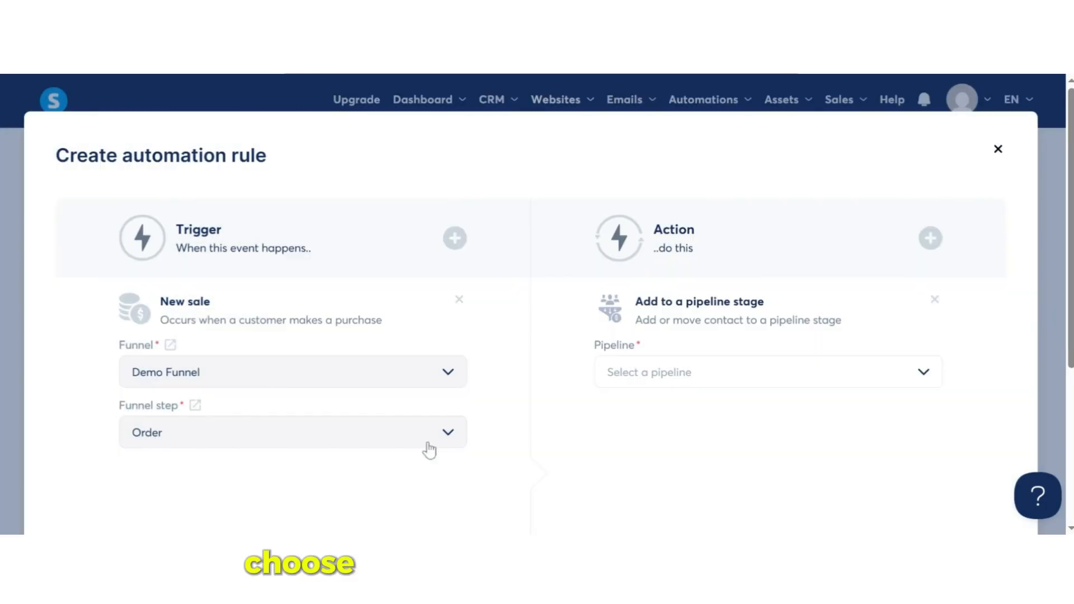
{"action": "left_click", "coordinate": [766, 376]}
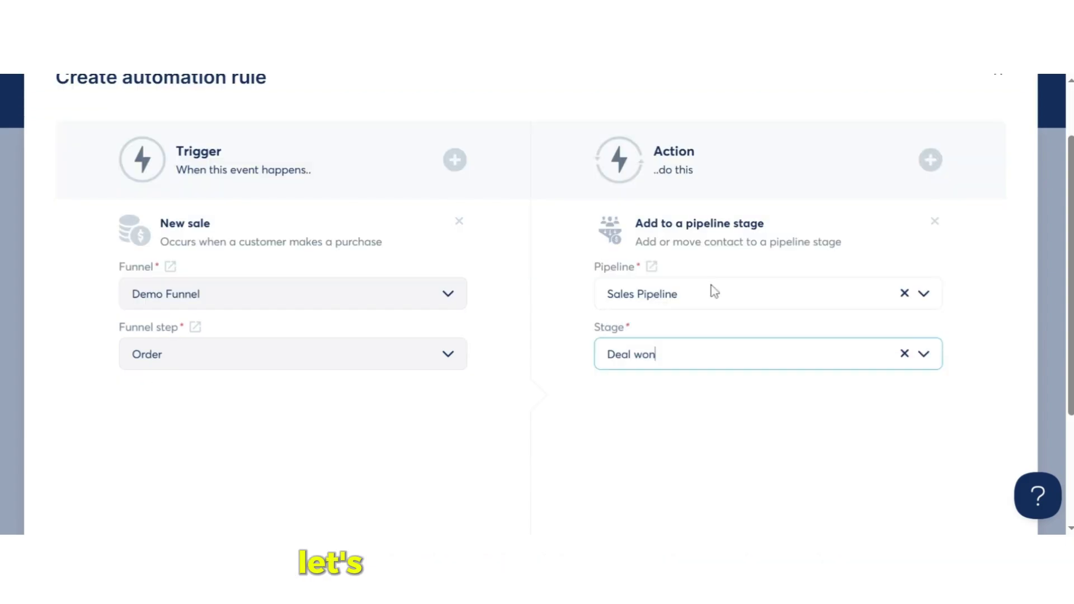
{"action": "scroll", "coordinate": [552, 453], "scroll_direction": "down", "scroll_amount": 3}
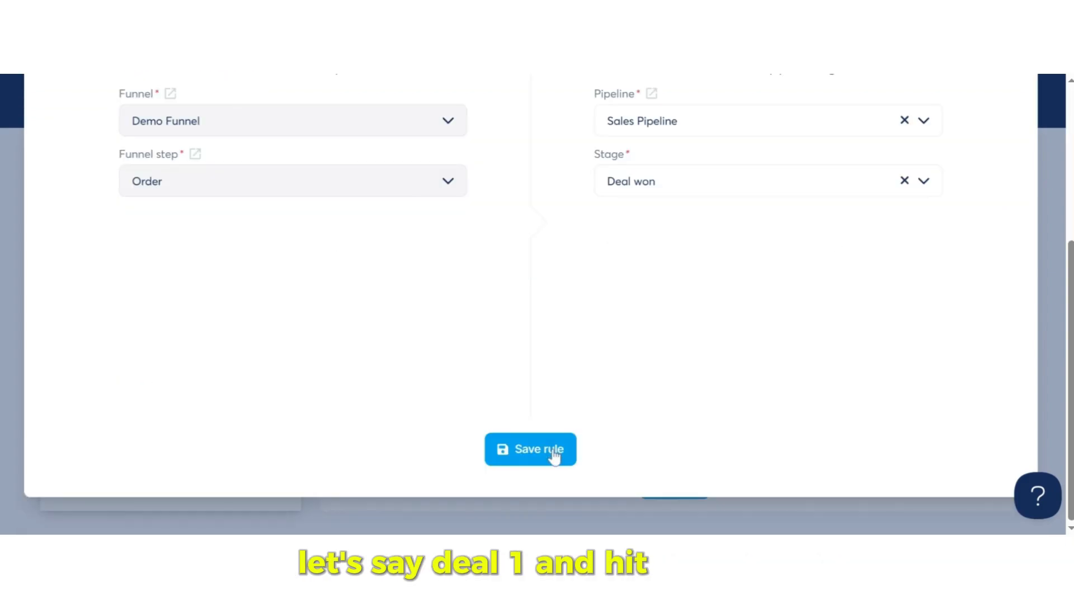
{"action": "left_click", "coordinate": [552, 453]}
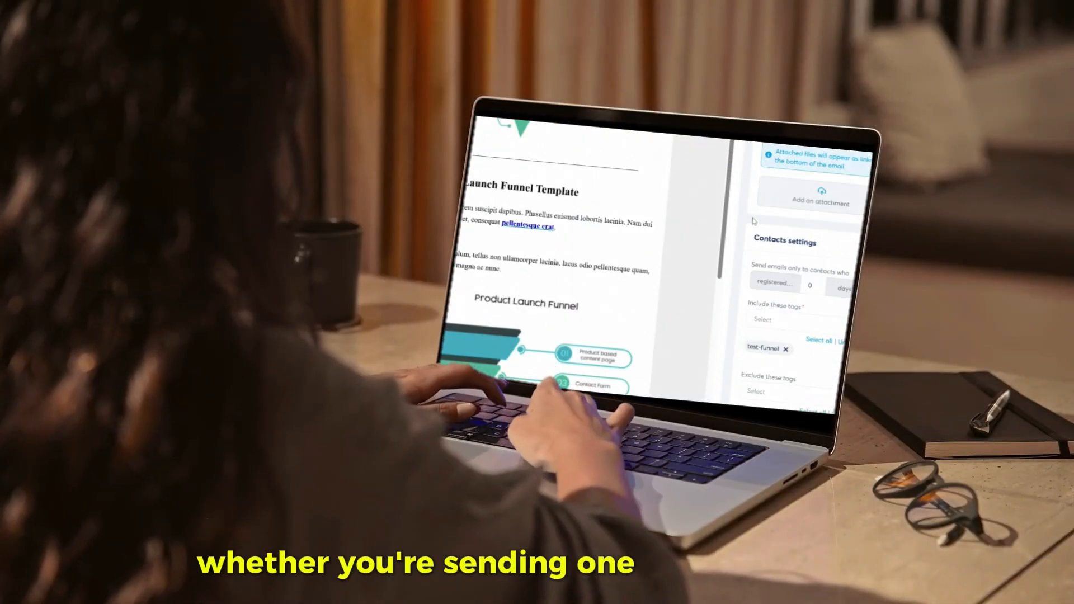
Look over the newsletter Get this FREE CRM Software Today! and show its further save options.
{"action": "scroll", "coordinate": [755, 222], "scroll_direction": "up", "scroll_amount": 15}
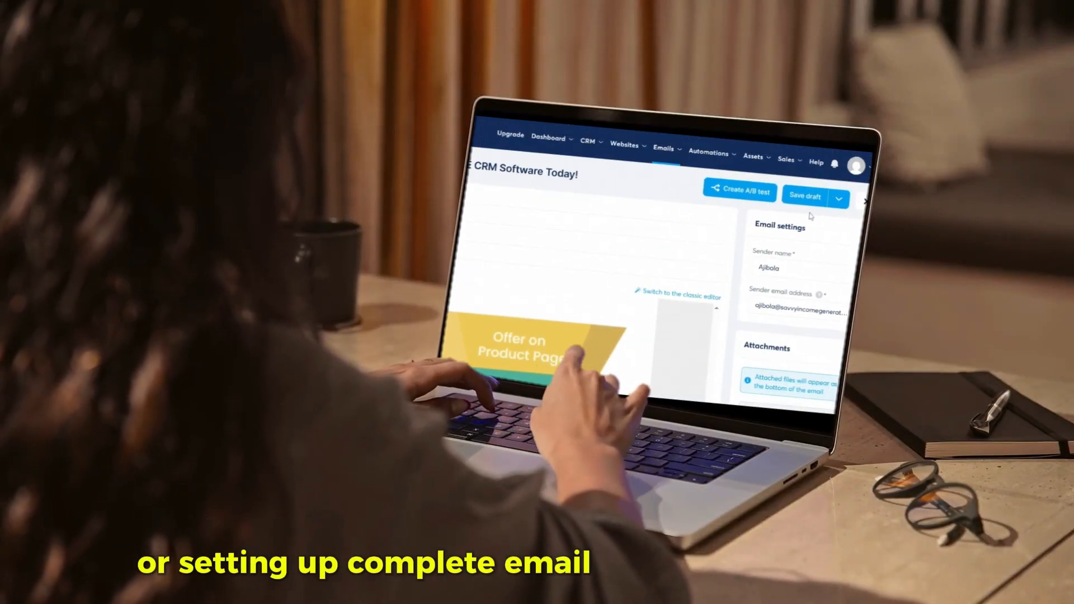
{"action": "left_click", "coordinate": [839, 198]}
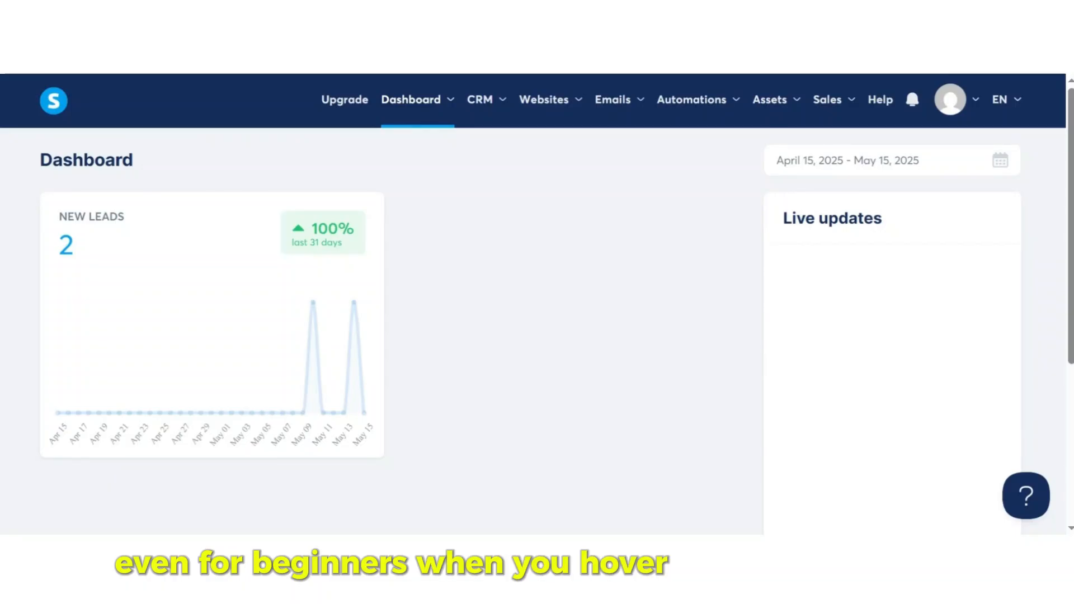
{"action": "mouse_move", "coordinate": [618, 112]}
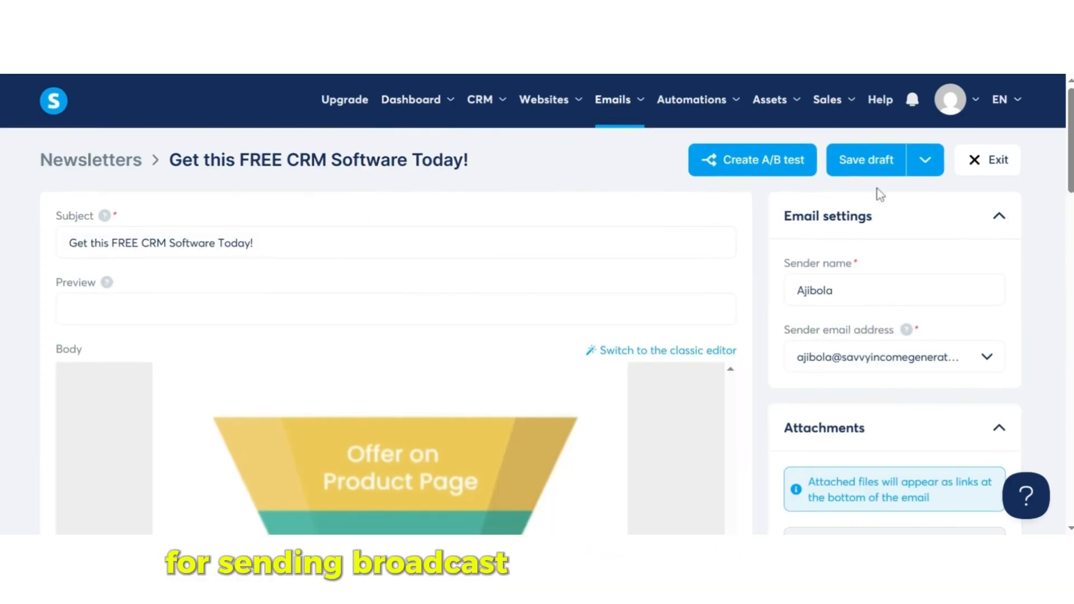
{"action": "left_click", "coordinate": [919, 168]}
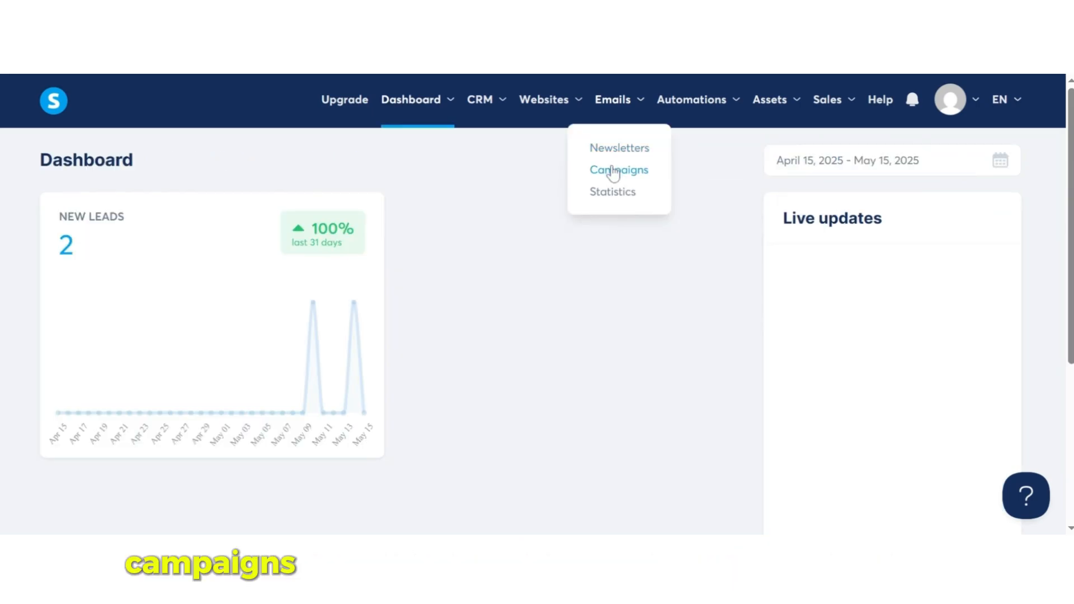
View the email campaigns page with its creation form and look through the email statistics charts.
{"action": "left_click", "coordinate": [614, 170]}
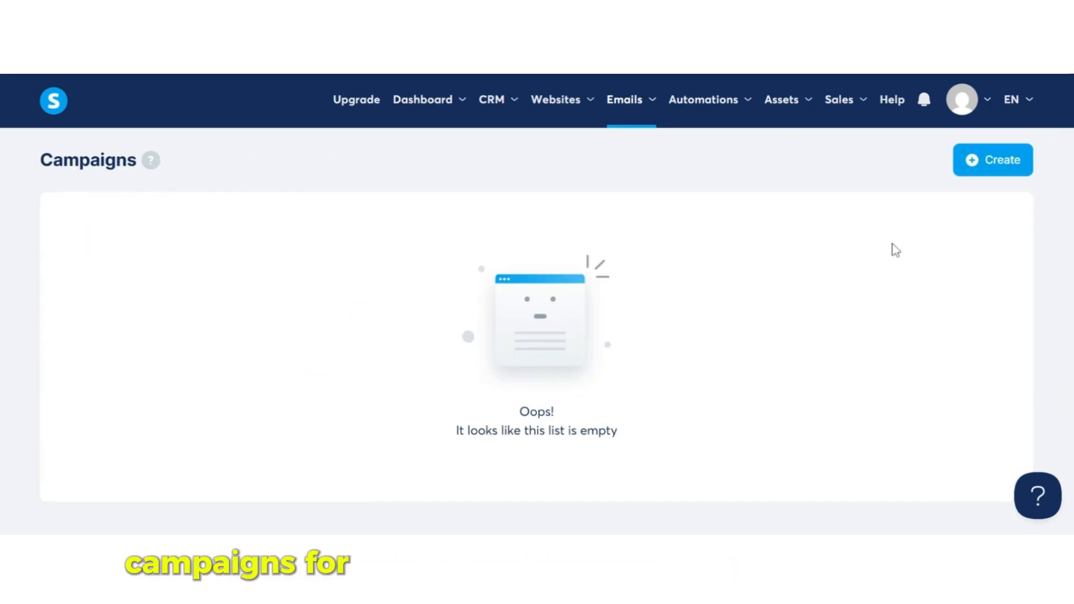
{"action": "left_click", "coordinate": [994, 164]}
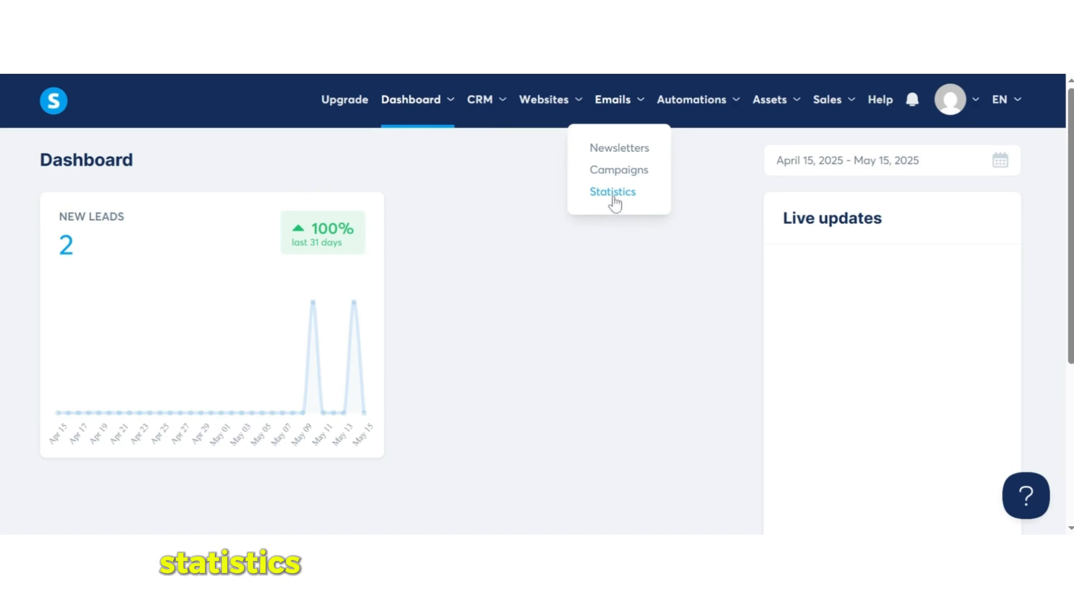
{"action": "left_click", "coordinate": [614, 192]}
{"action": "scroll", "coordinate": [383, 220], "scroll_direction": "down", "scroll_amount": 8}
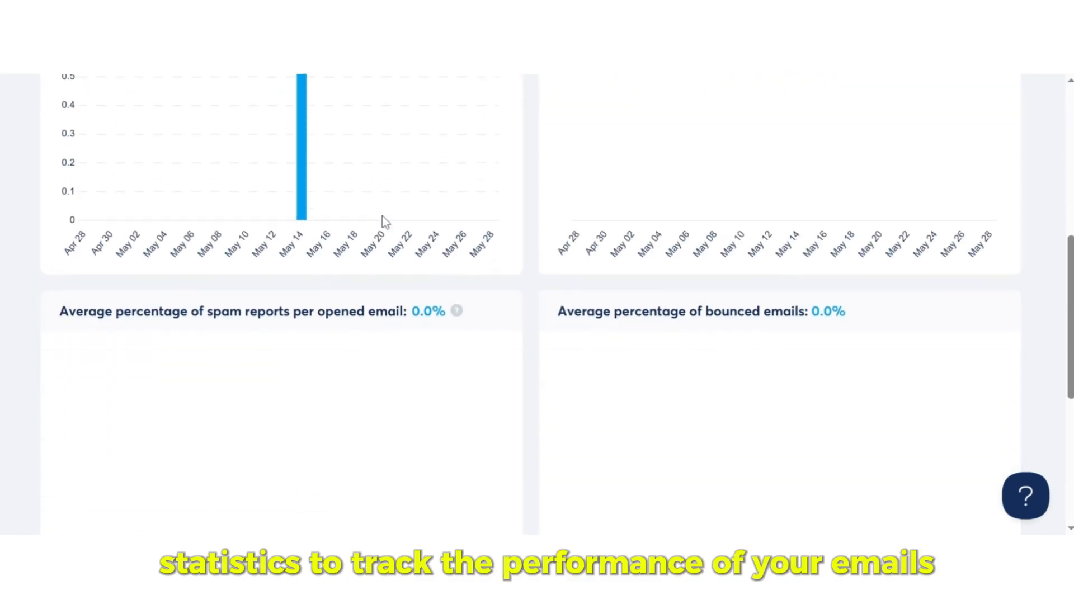
{"action": "scroll", "coordinate": [383, 219], "scroll_direction": "down", "scroll_amount": 6}
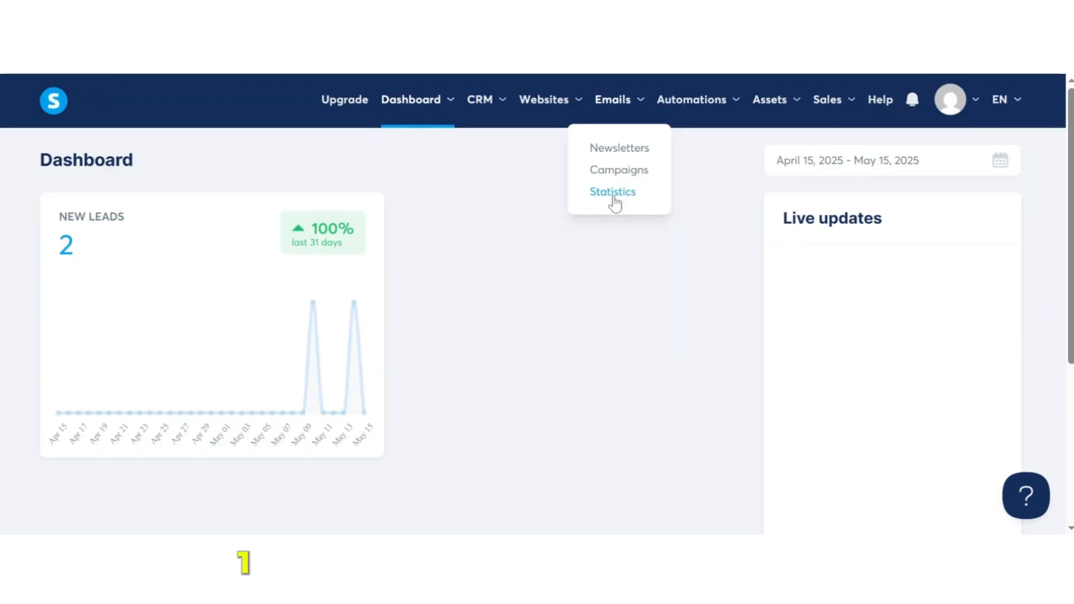
Create a newsletter with the subject Get this FREE CRM Software Today!, using the visual editor and the Product Funnel template.
{"action": "left_click", "coordinate": [618, 151]}
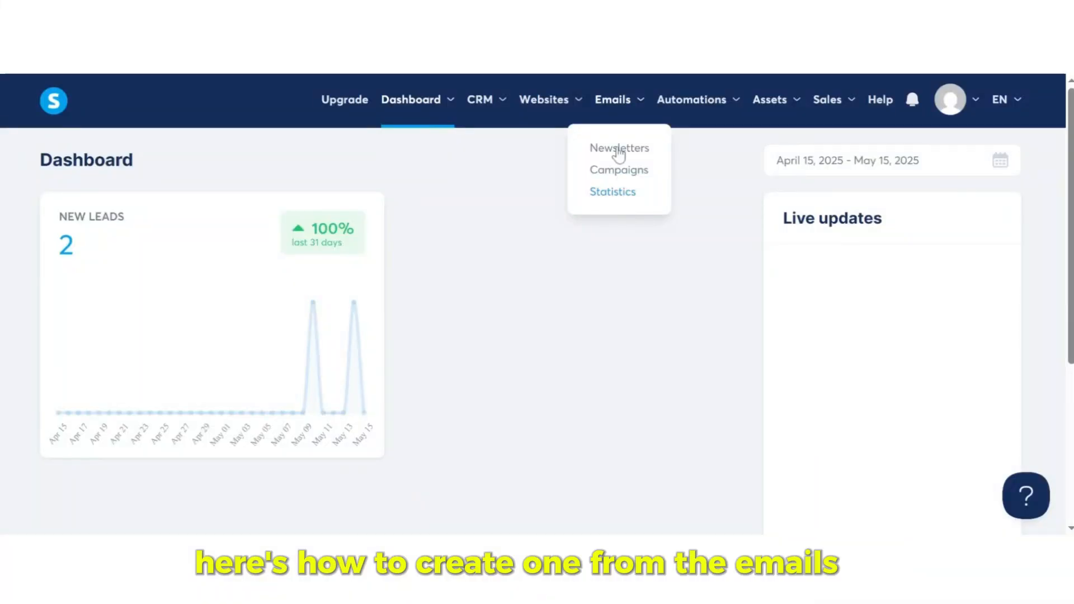
{"action": "left_click", "coordinate": [618, 152]}
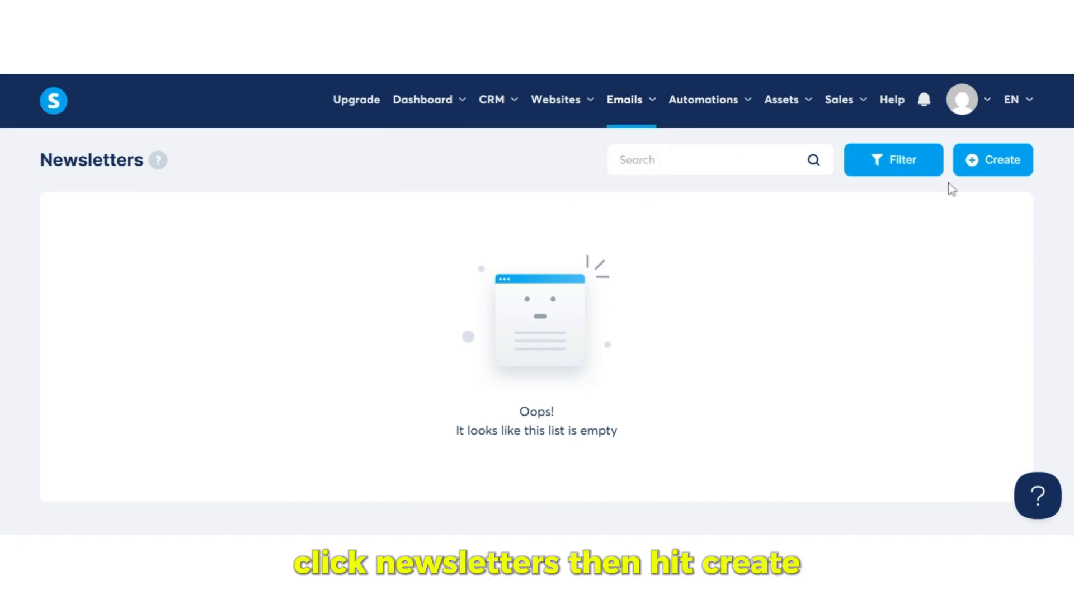
{"action": "left_click", "coordinate": [983, 161]}
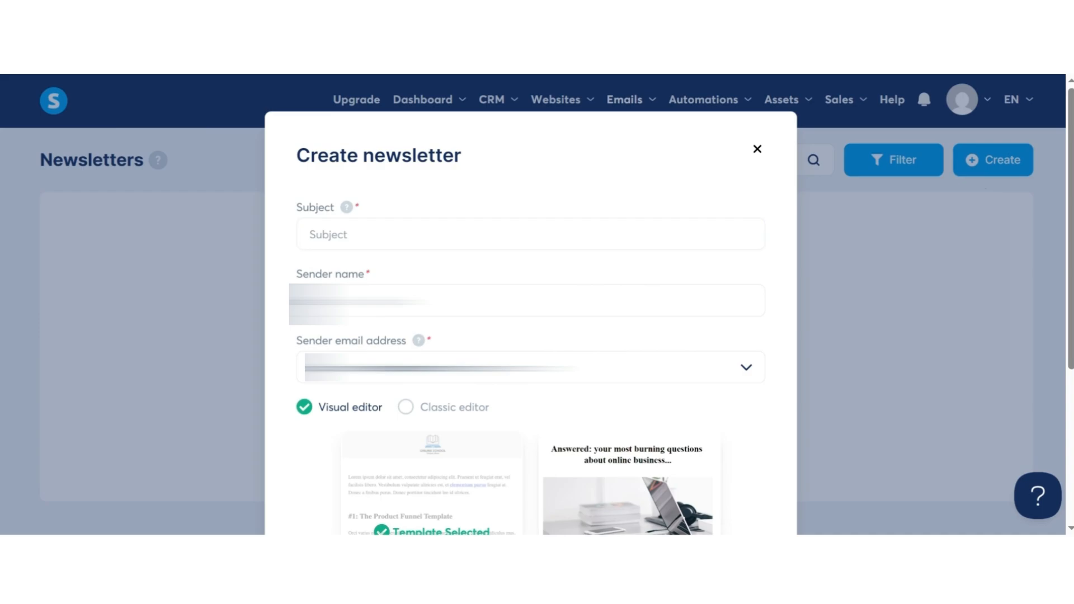
{"action": "left_click", "coordinate": [981, 168]}
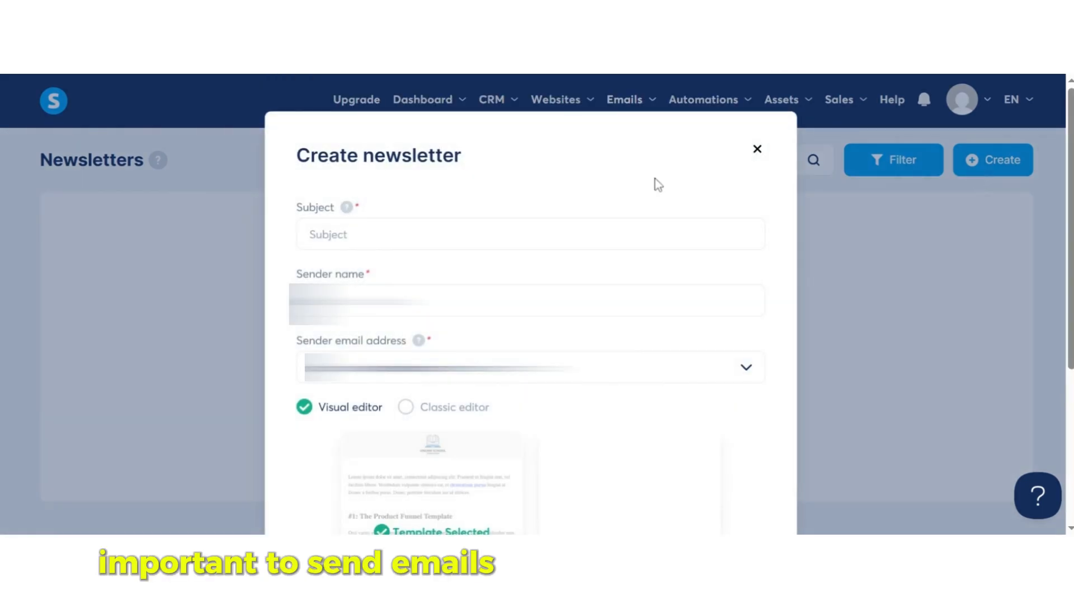
{"action": "left_click", "coordinate": [328, 235]}
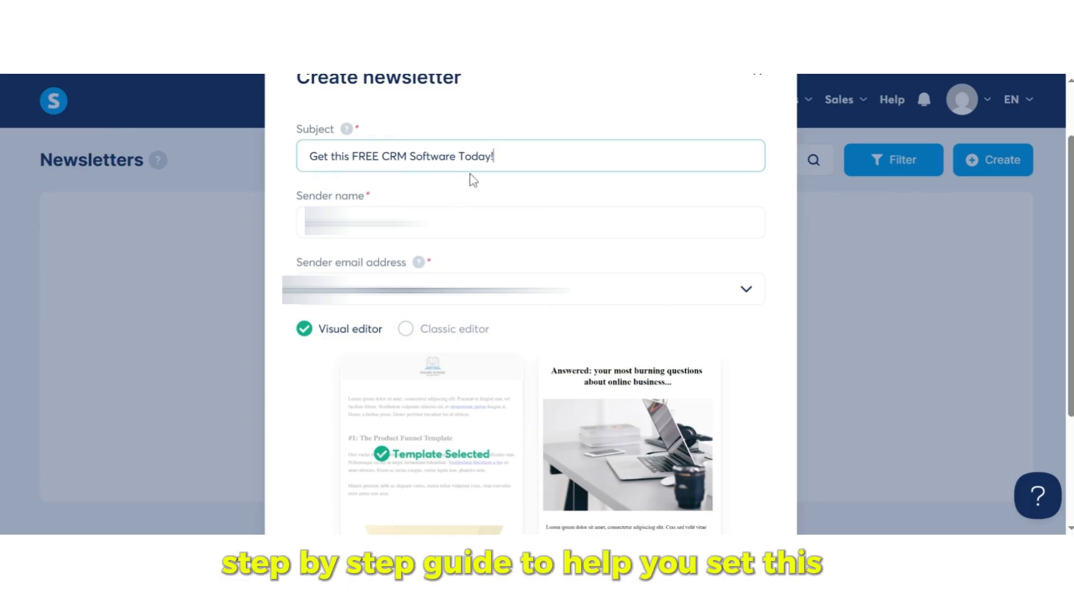
{"action": "scroll", "coordinate": [514, 413], "scroll_direction": "down", "scroll_amount": 3}
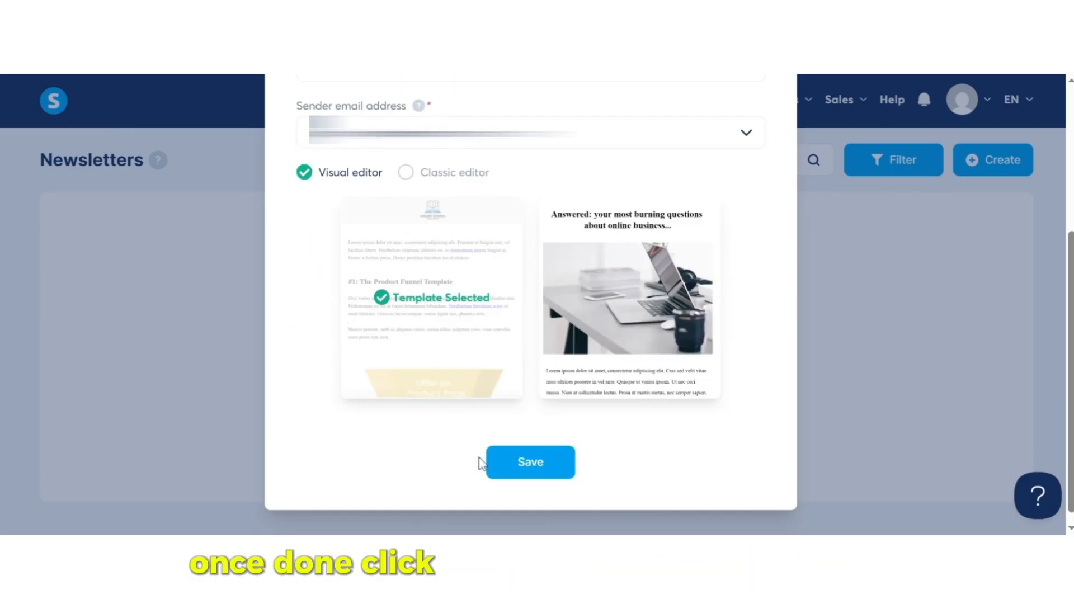
{"action": "left_click", "coordinate": [560, 459]}
Include the test-funnel tag in the newsletter's contacts settings.
{"action": "scroll", "coordinate": [137, 385], "scroll_direction": "down", "scroll_amount": 8}
{"action": "scroll", "coordinate": [137, 385], "scroll_direction": "down", "scroll_amount": 8}
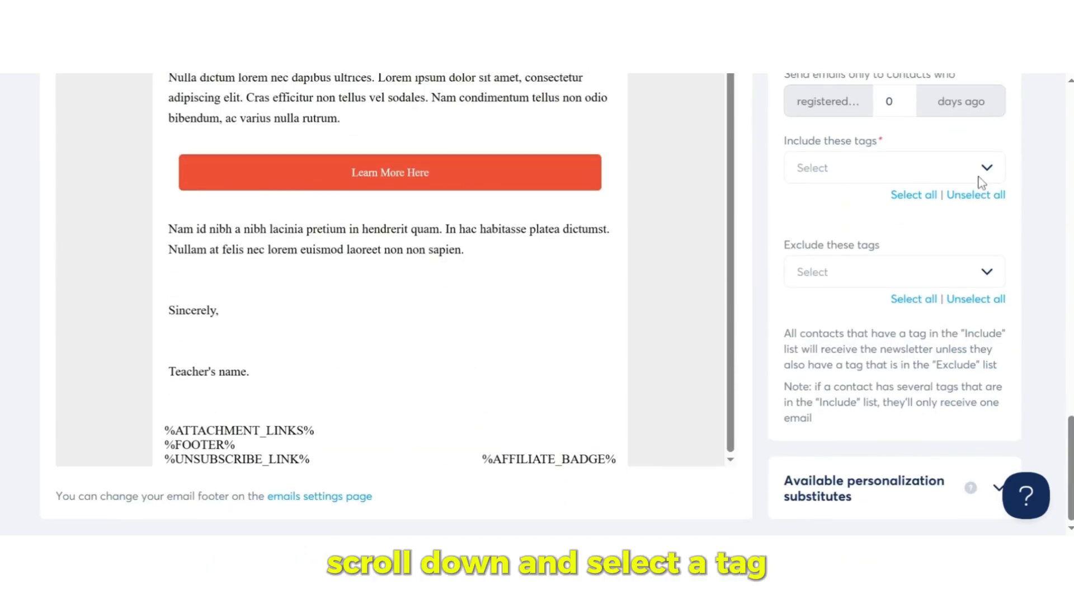
{"action": "left_click", "coordinate": [954, 176]}
{"action": "left_click", "coordinate": [876, 201]}
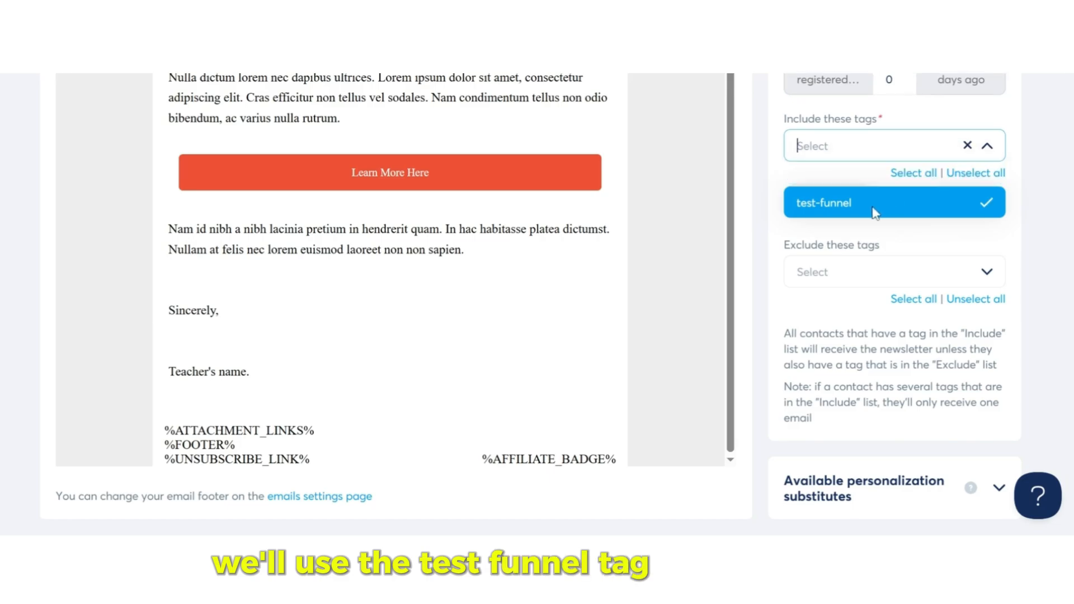
Show the newsletter's test, send and schedule options and save it as a draft.
{"action": "scroll", "coordinate": [772, 212], "scroll_direction": "up", "scroll_amount": 10}
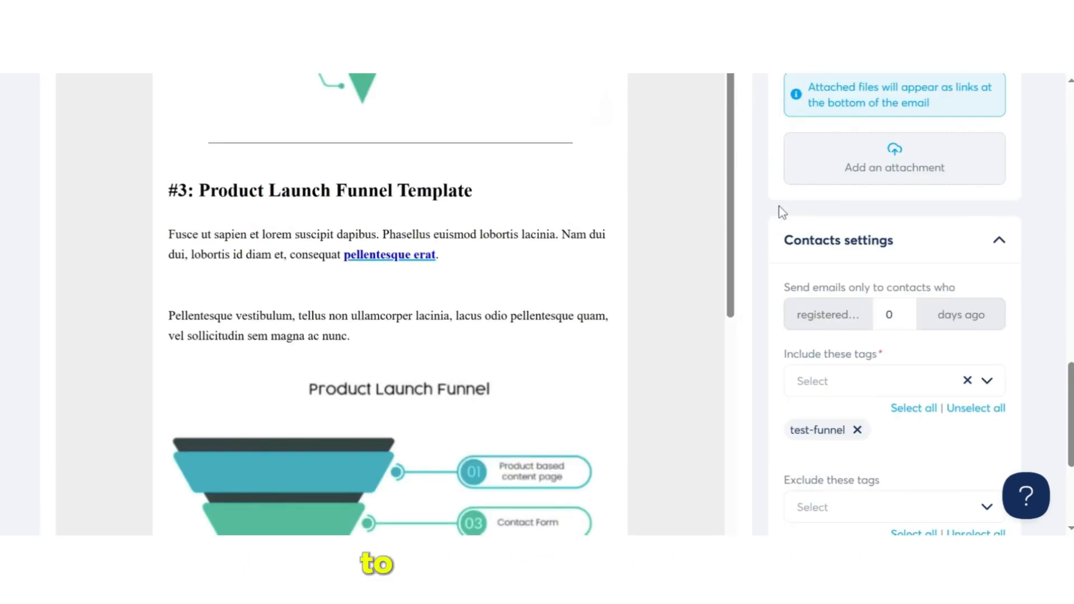
{"action": "scroll", "coordinate": [782, 212], "scroll_direction": "up", "scroll_amount": 10}
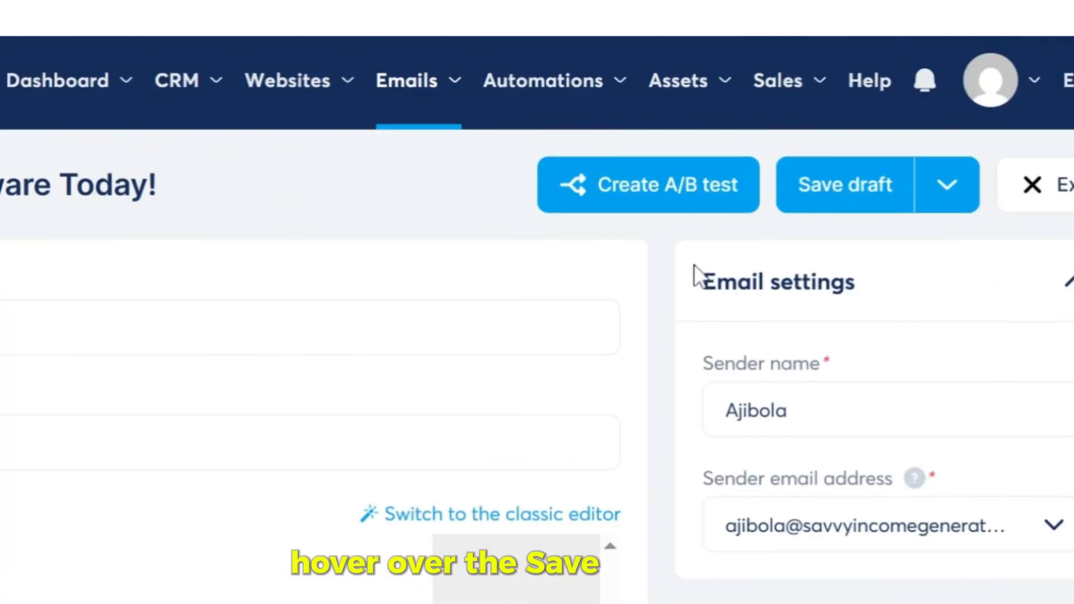
{"action": "left_click", "coordinate": [924, 204]}
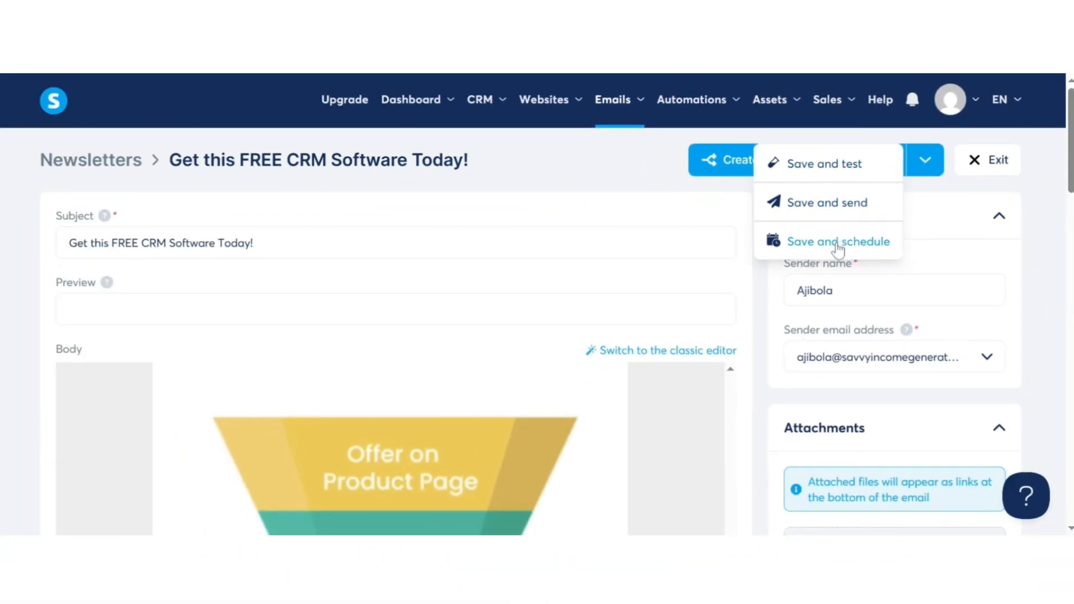
{"action": "left_click", "coordinate": [873, 178]}
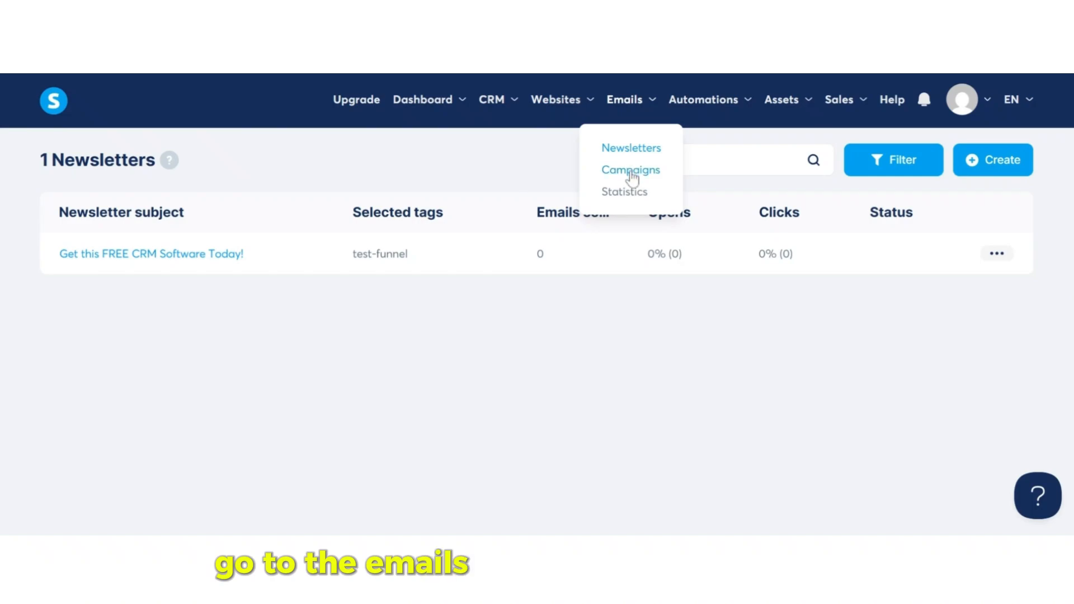
Create an email campaign named Lead Management Campaign, leaving its description empty.
{"action": "left_click", "coordinate": [649, 174]}
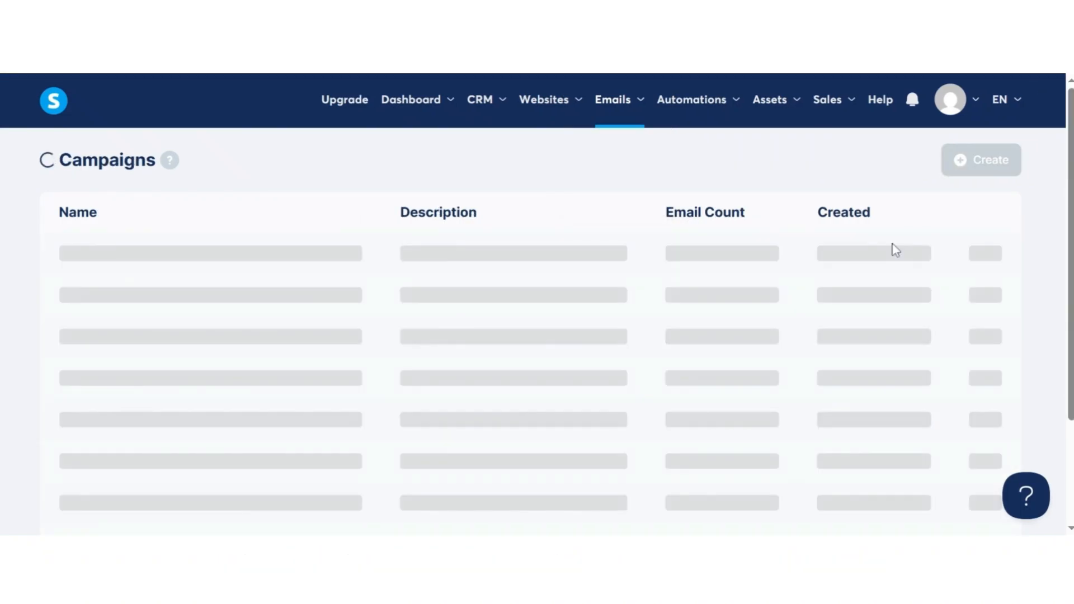
{"action": "left_click", "coordinate": [1008, 164]}
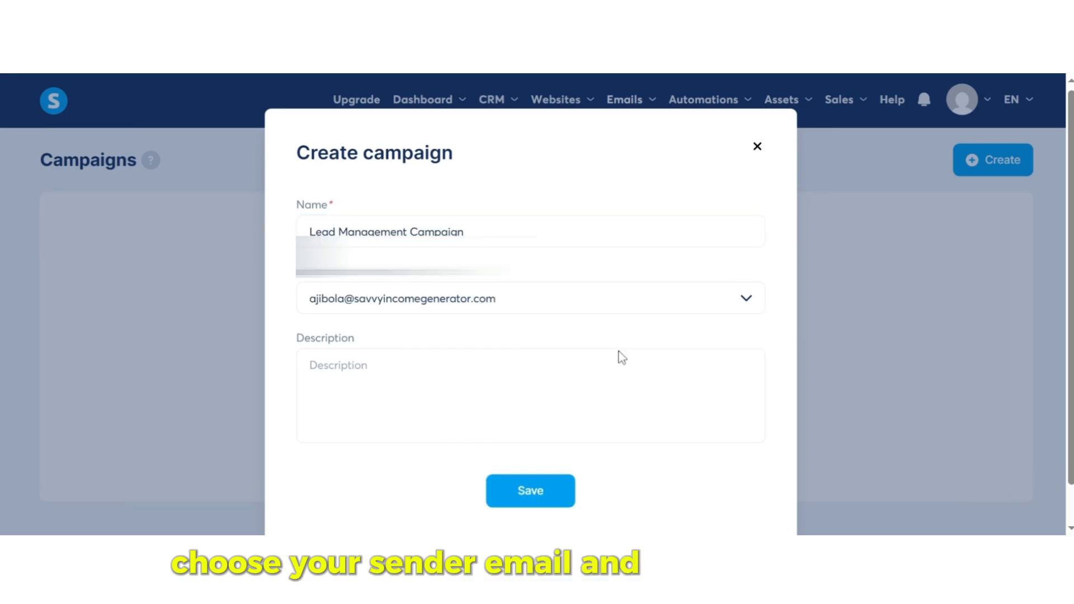
{"action": "scroll", "coordinate": [619, 355], "scroll_direction": "down", "scroll_amount": 1}
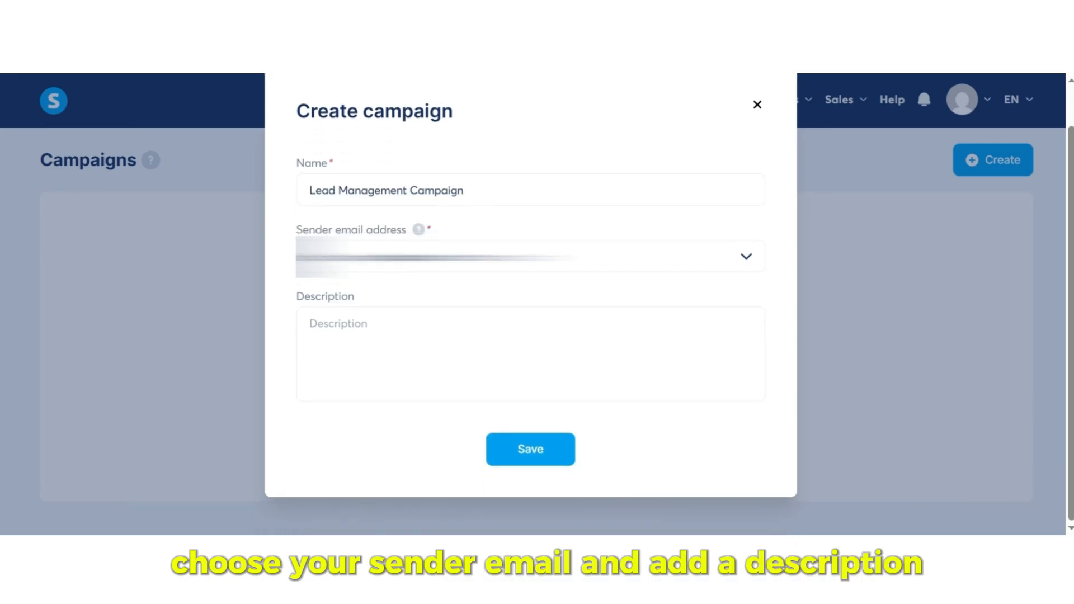
{"action": "left_click", "coordinate": [561, 449]}
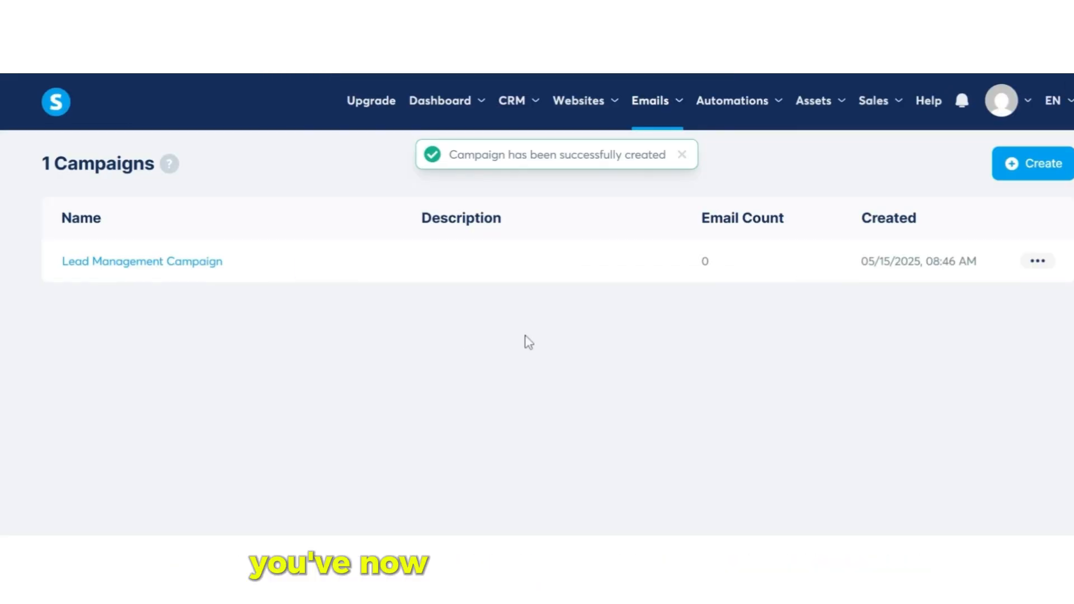
Add a classic-editor email with the subject Thank you for Signing Up! to Lead Management Campaign and write its thank-you message.
{"action": "left_click", "coordinate": [195, 274]}
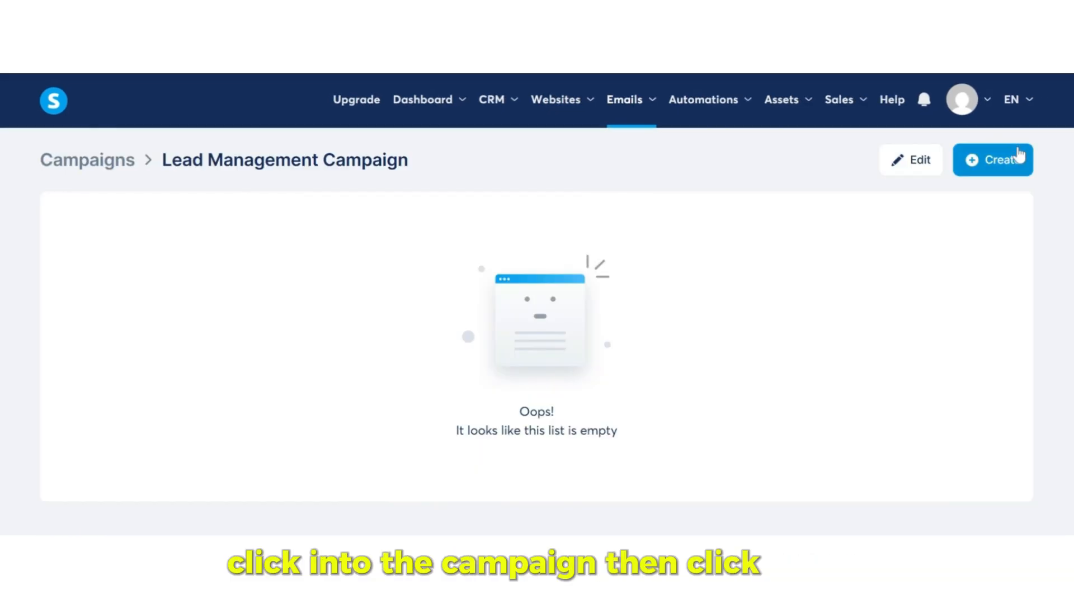
{"action": "type", "text": "Thank you for Signing Up!"}
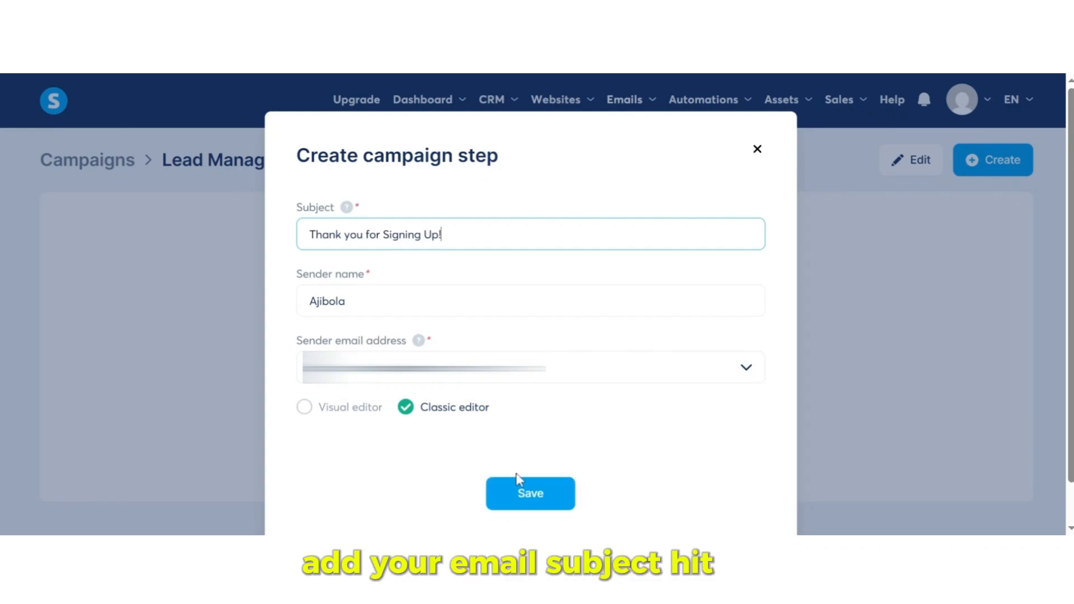
{"action": "left_click", "coordinate": [519, 481]}
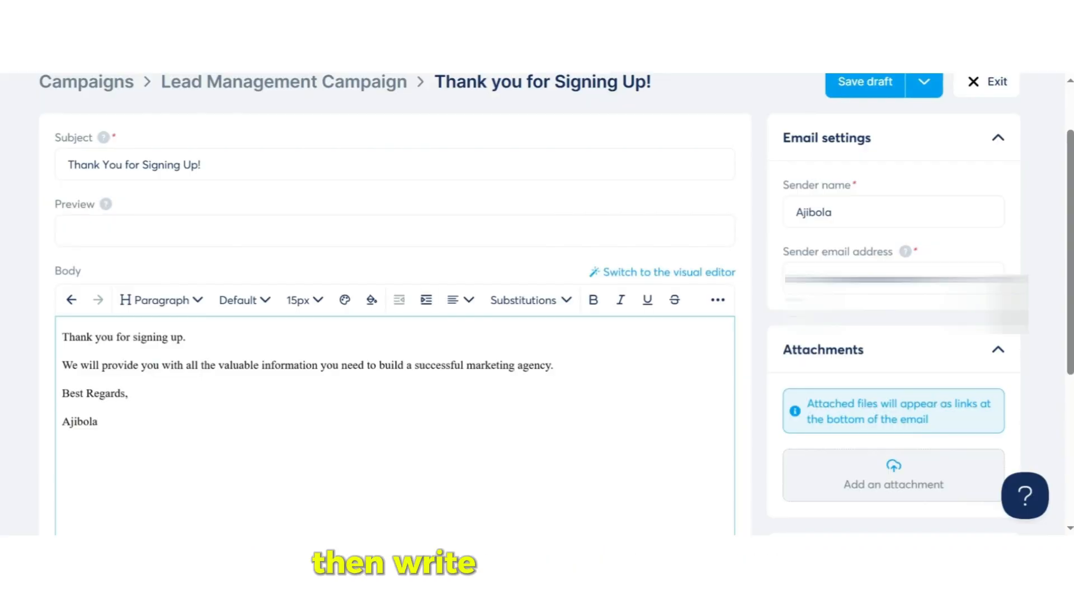
{"action": "scroll", "coordinate": [828, 227], "scroll_direction": "down", "scroll_amount": 5}
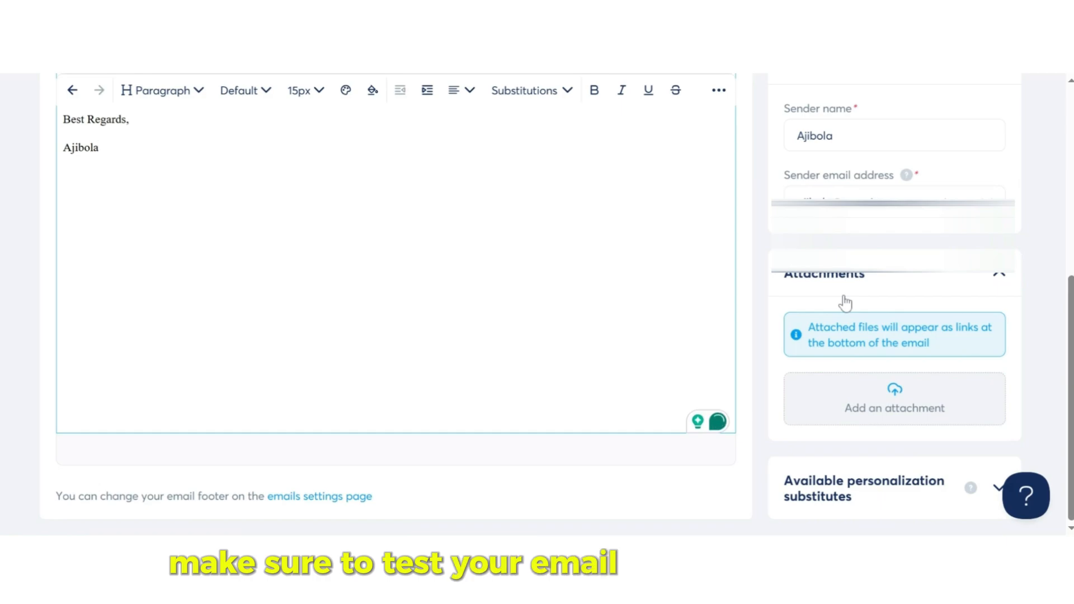
{"action": "scroll", "coordinate": [846, 302], "scroll_direction": "up", "scroll_amount": 5}
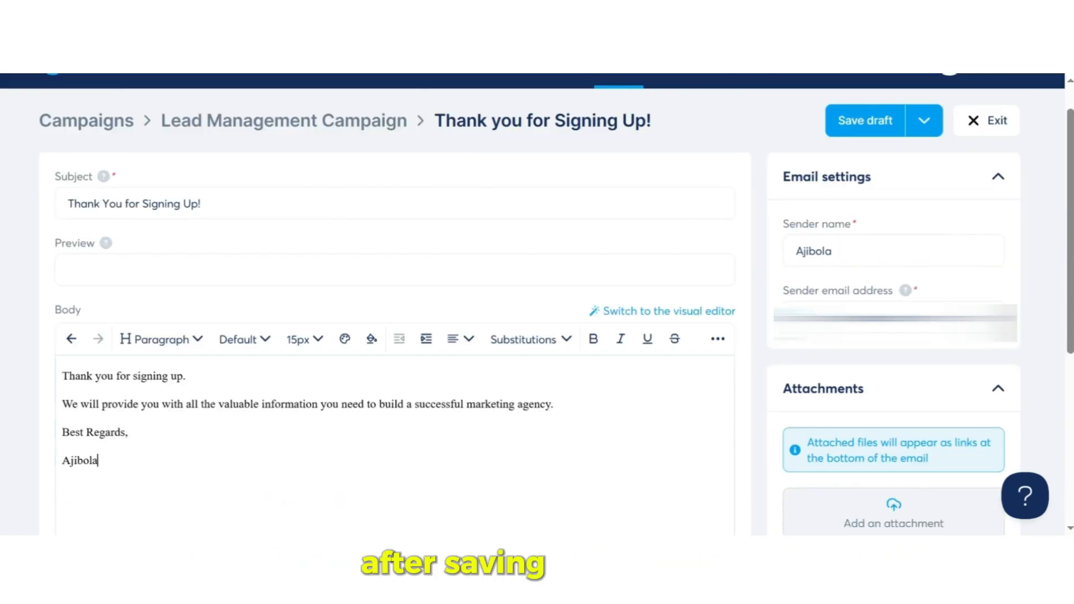
Activate the campaign's thank-you email with a sending delay of 0 days.
{"action": "left_click", "coordinate": [925, 122]}
{"action": "left_click", "coordinate": [843, 163]}
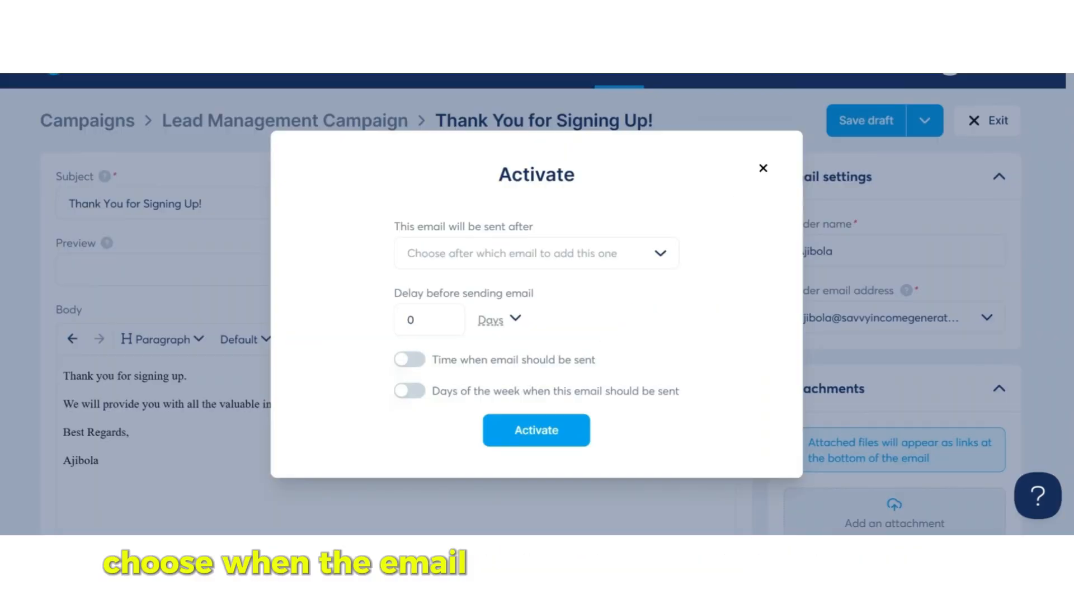
{"action": "left_click", "coordinate": [553, 442]}
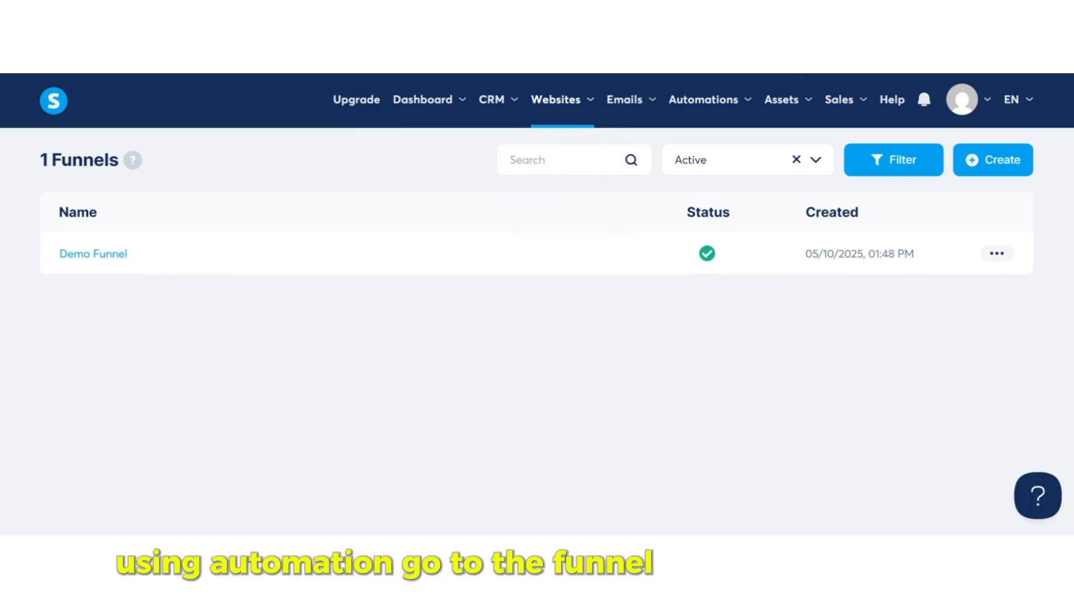
Start an automation rule on Demo Funnel's Squeeze page with the trigger Funnel step form subscribed.
{"action": "left_click", "coordinate": [106, 254]}
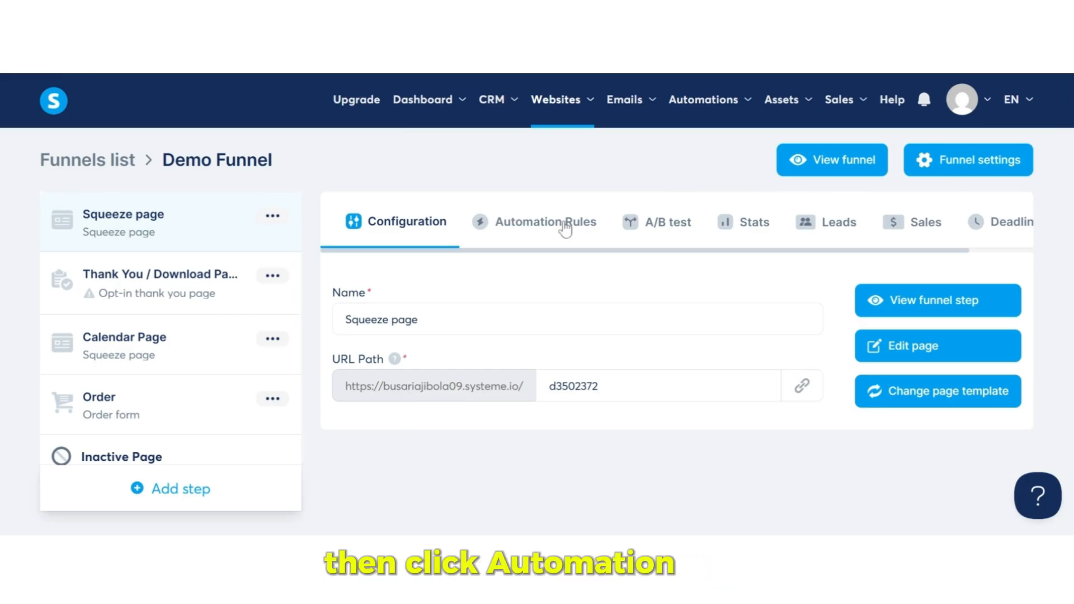
{"action": "left_click", "coordinate": [565, 224]}
{"action": "scroll", "coordinate": [688, 487], "scroll_direction": "down", "scroll_amount": 2}
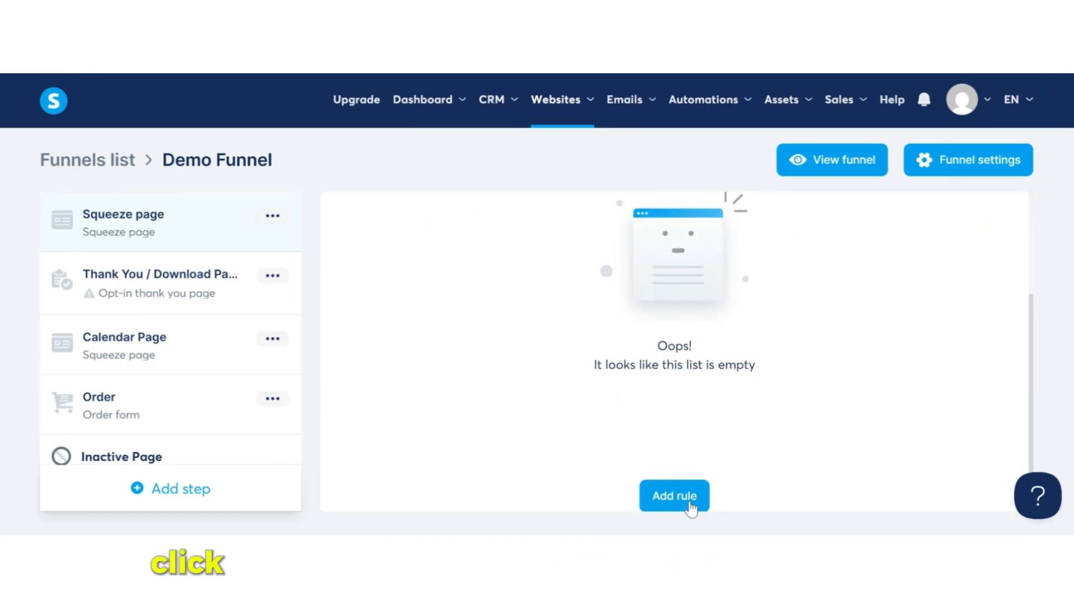
{"action": "left_click", "coordinate": [692, 507]}
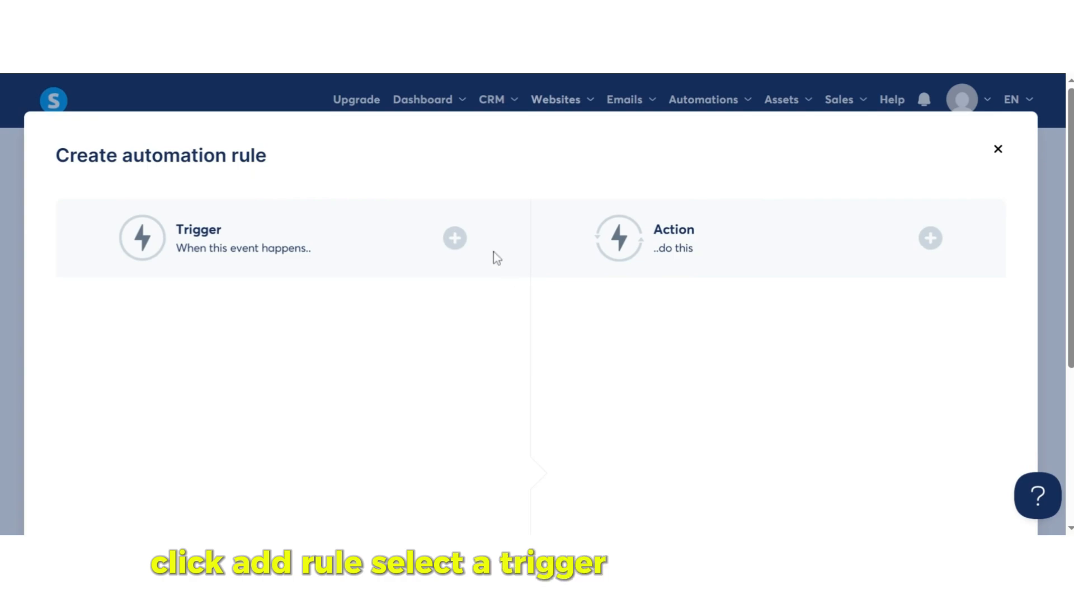
{"action": "left_click", "coordinate": [455, 248]}
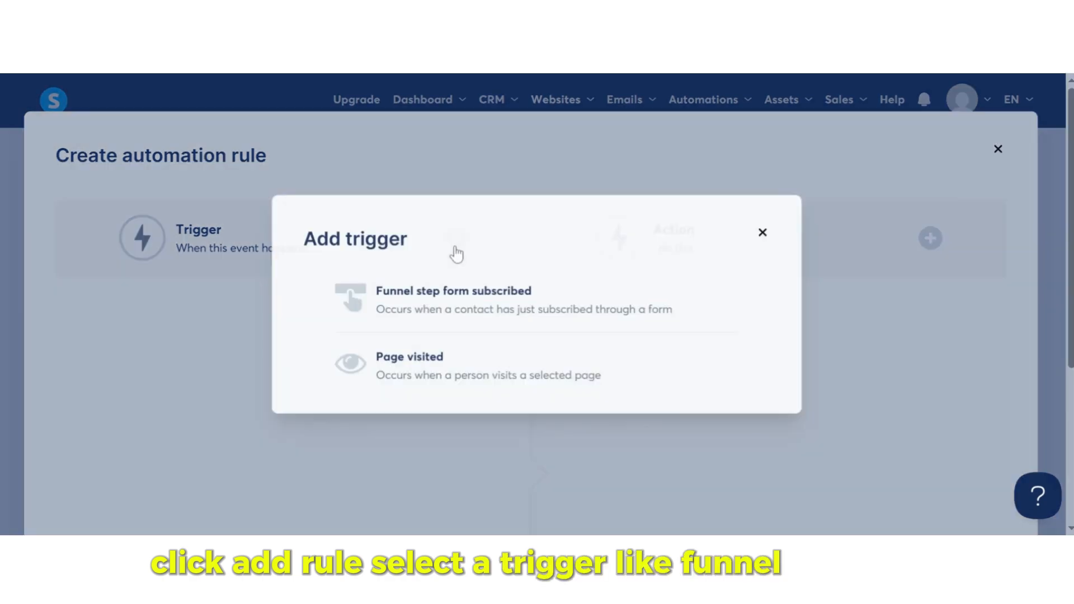
{"action": "left_click", "coordinate": [463, 289]}
Add the Subscribe to campaign action to the rule and choose Lead Management Campaign.
{"action": "left_click", "coordinate": [931, 238]}
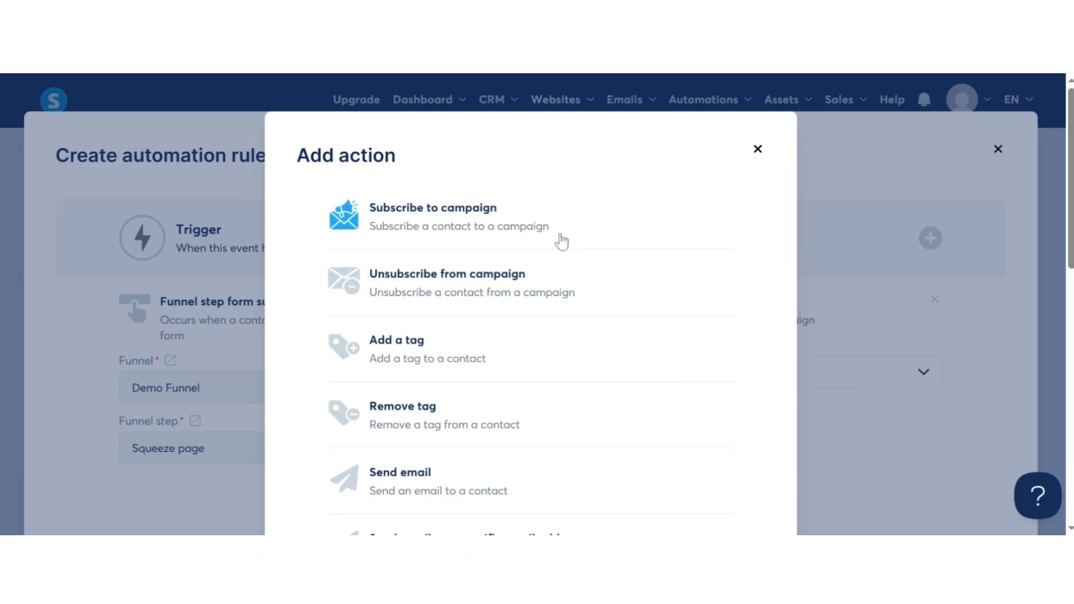
{"action": "left_click", "coordinate": [559, 241]}
{"action": "left_click", "coordinate": [718, 376]}
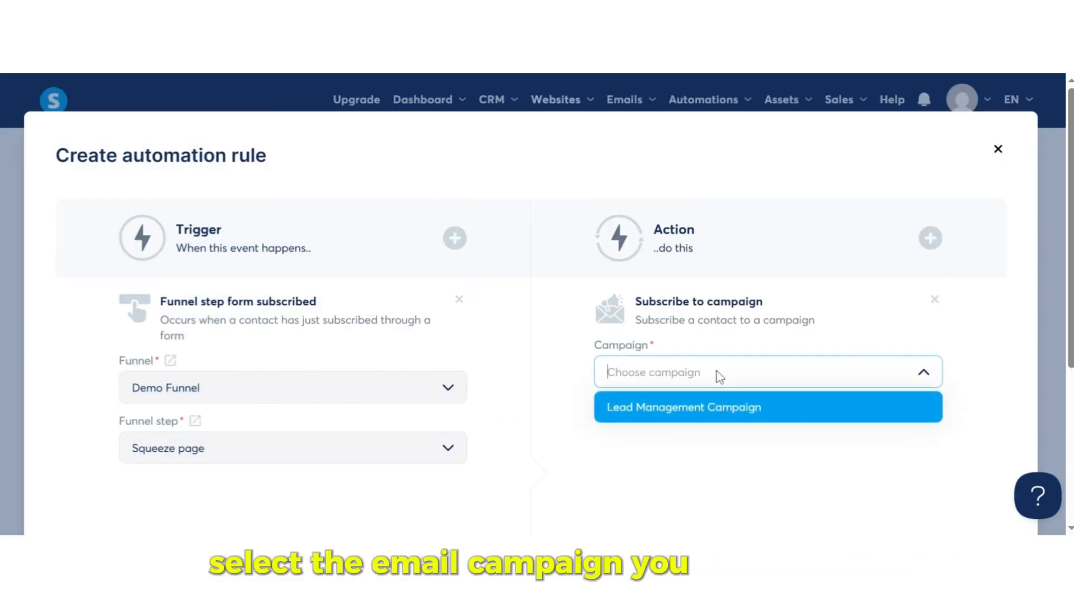
{"action": "left_click", "coordinate": [635, 417]}
{"action": "scroll", "coordinate": [568, 462], "scroll_direction": "down", "scroll_amount": 4}
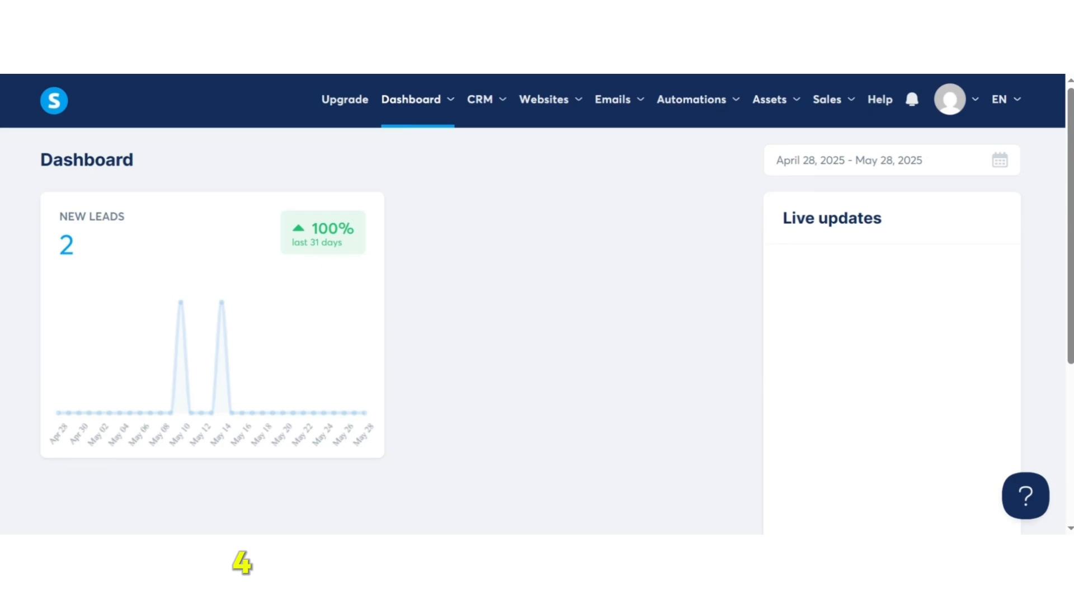
View the email statistics page and look through its sent and opened email charts.
{"action": "mouse_move", "coordinate": [620, 99]}
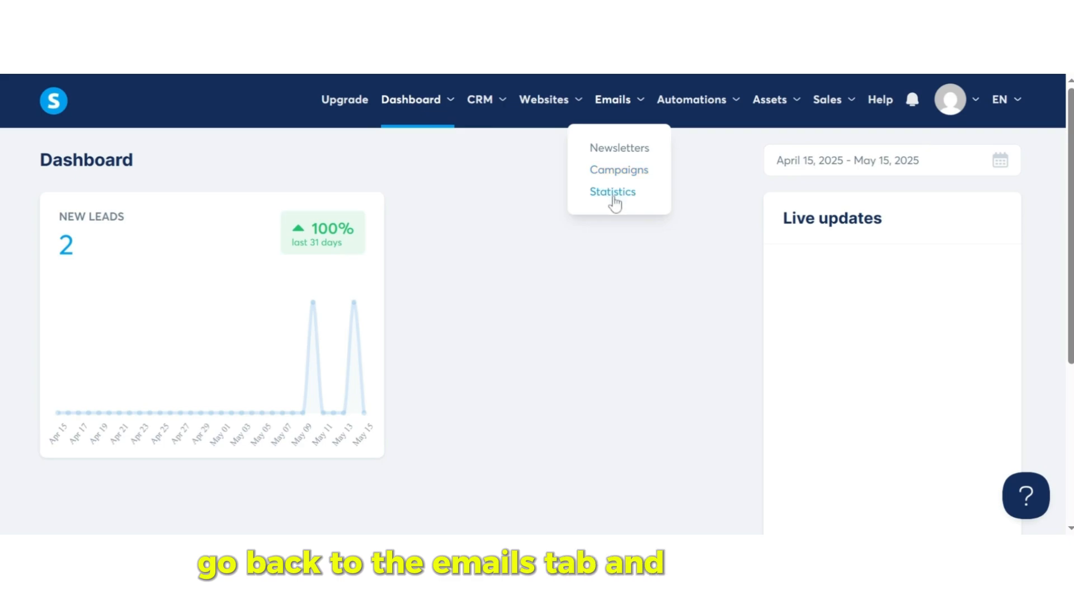
{"action": "left_click", "coordinate": [614, 193]}
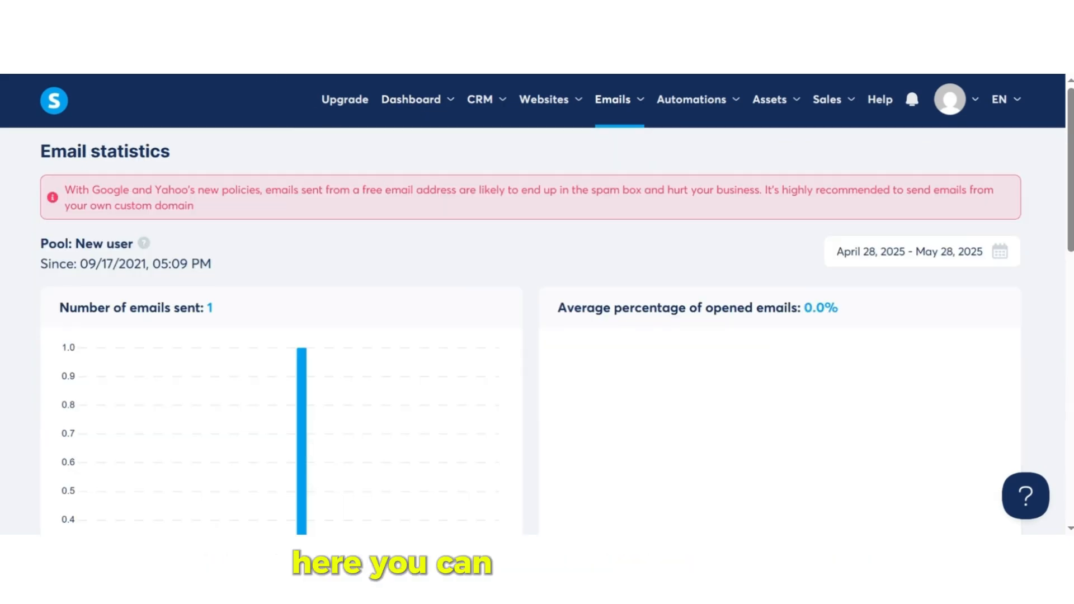
{"action": "scroll", "coordinate": [381, 216], "scroll_direction": "down", "scroll_amount": 10}
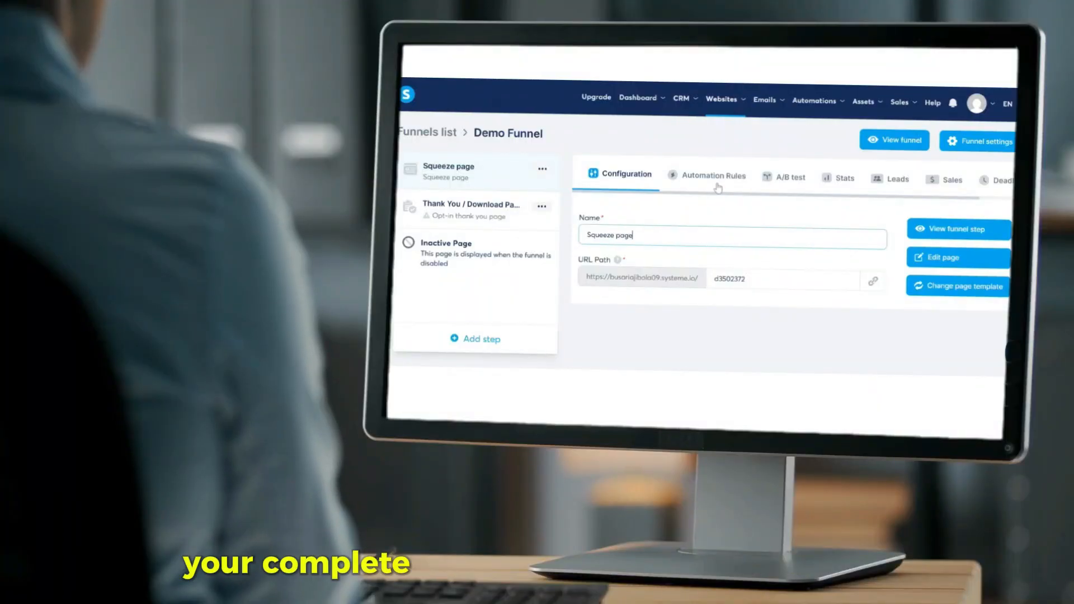
Start a rule for Demo Funnel's Squeeze page triggered by Funnel step form subscribed, and open the list of available actions.
{"action": "left_click", "coordinate": [718, 177]}
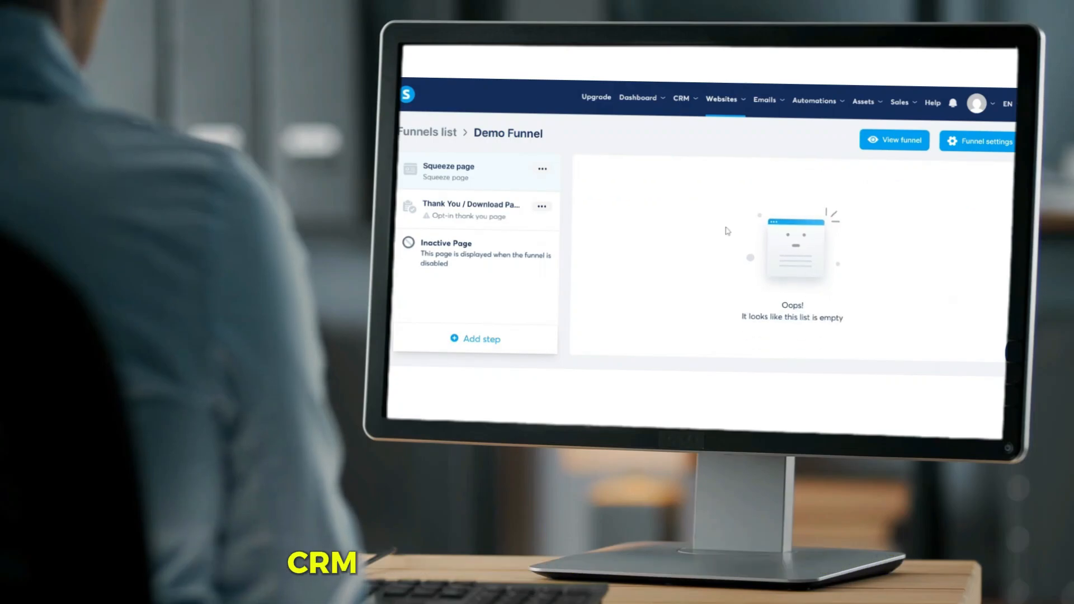
{"action": "left_click", "coordinate": [792, 340]}
{"action": "left_click", "coordinate": [656, 185]}
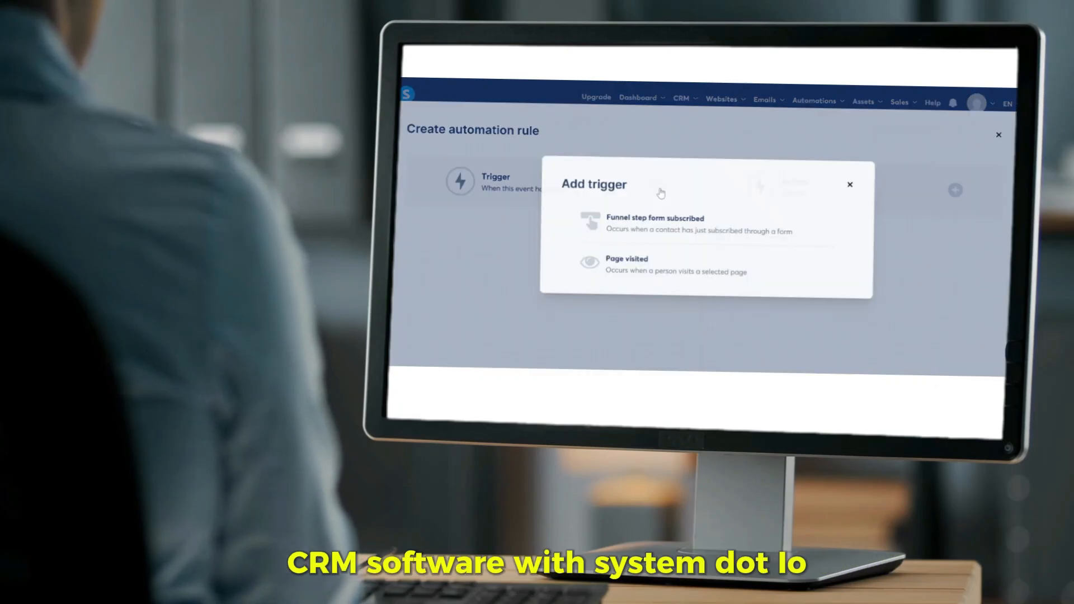
{"action": "left_click", "coordinate": [626, 213]}
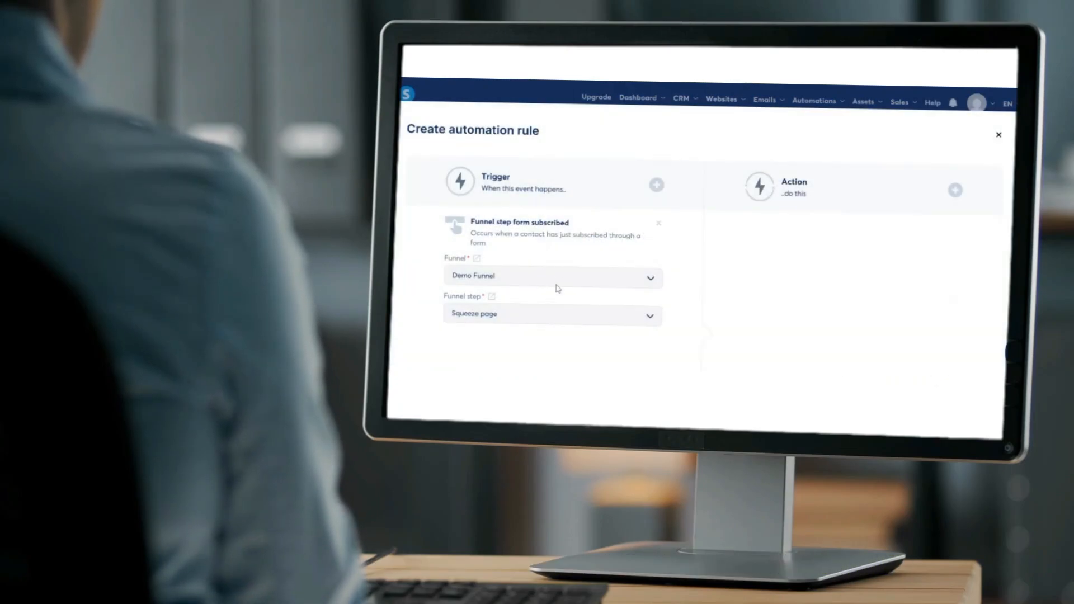
{"action": "left_click", "coordinate": [955, 191]}
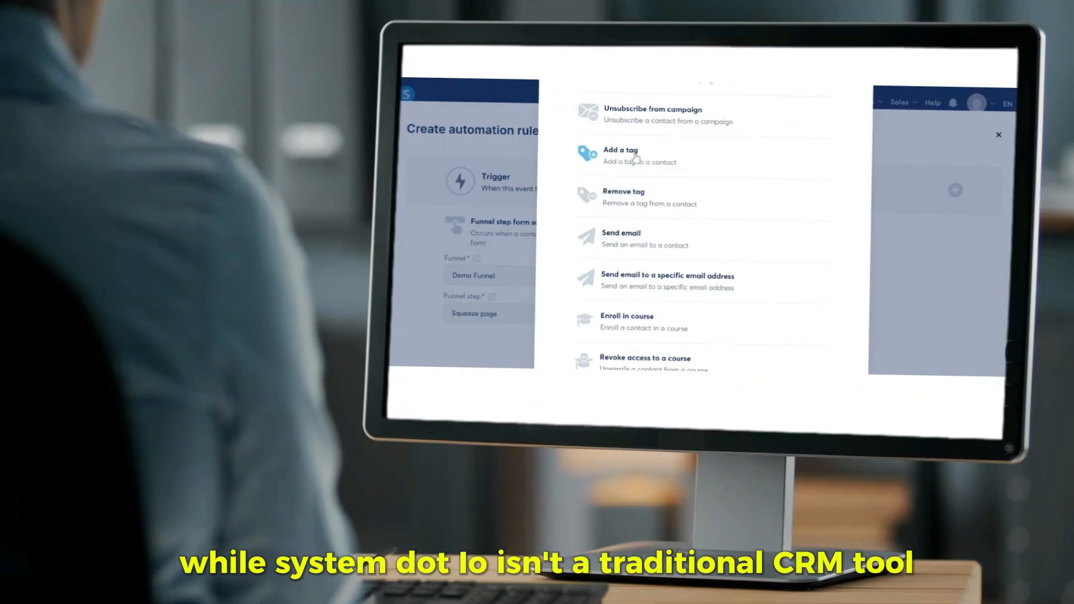